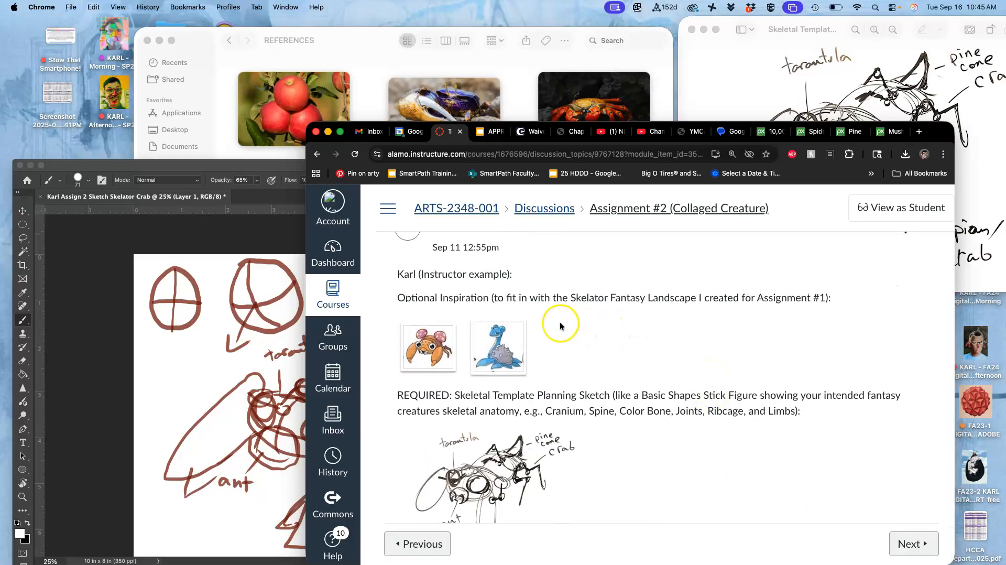
- Review the assignment's inspiration images and skeletal planning sketch, and compare the Photoshop creature sketch with the Pixabay pine cone results
scroll(558, 323, down, 2)
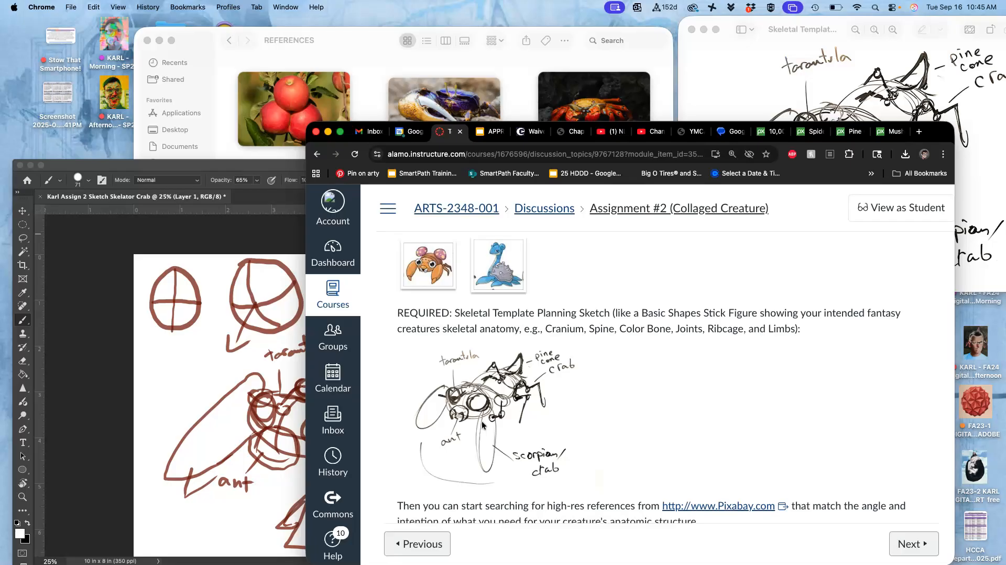
scroll(512, 378, up, 2)
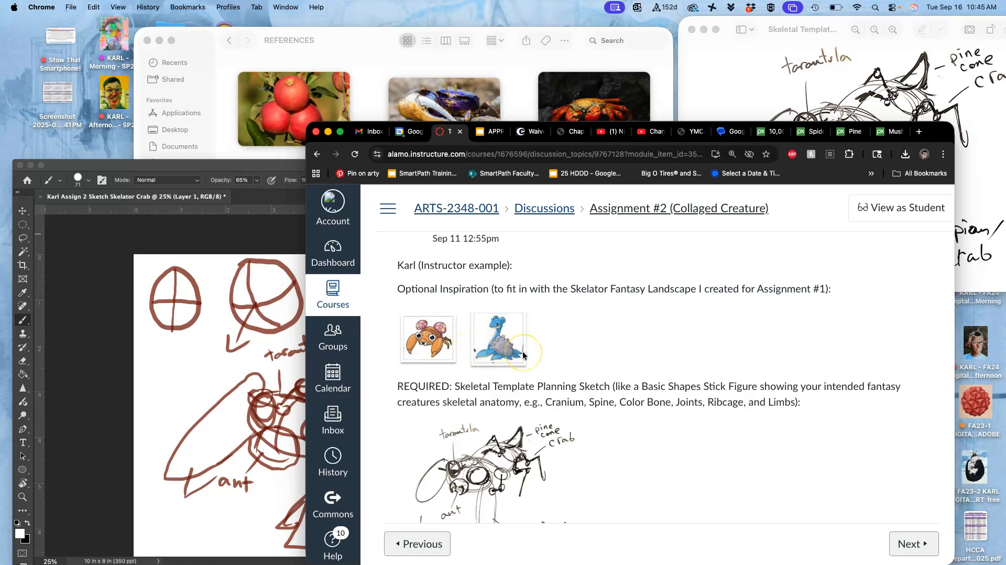
scroll(480, 354, down, 5)
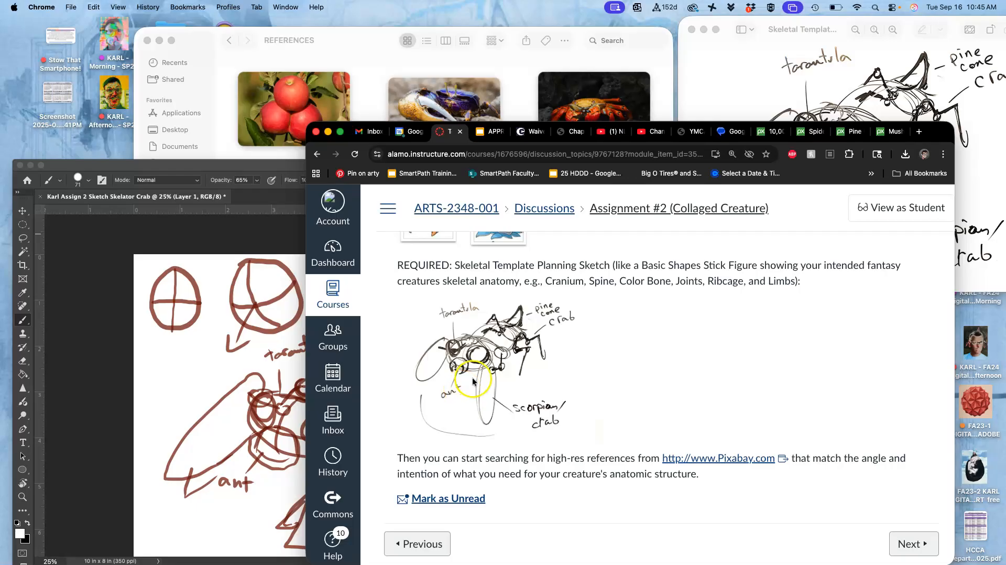
click(773, 133)
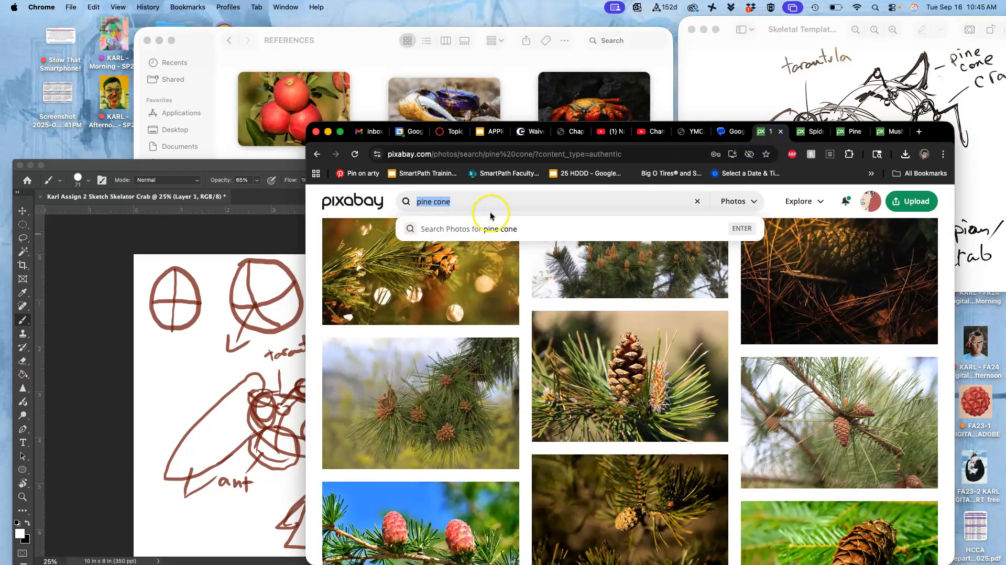
click(291, 310)
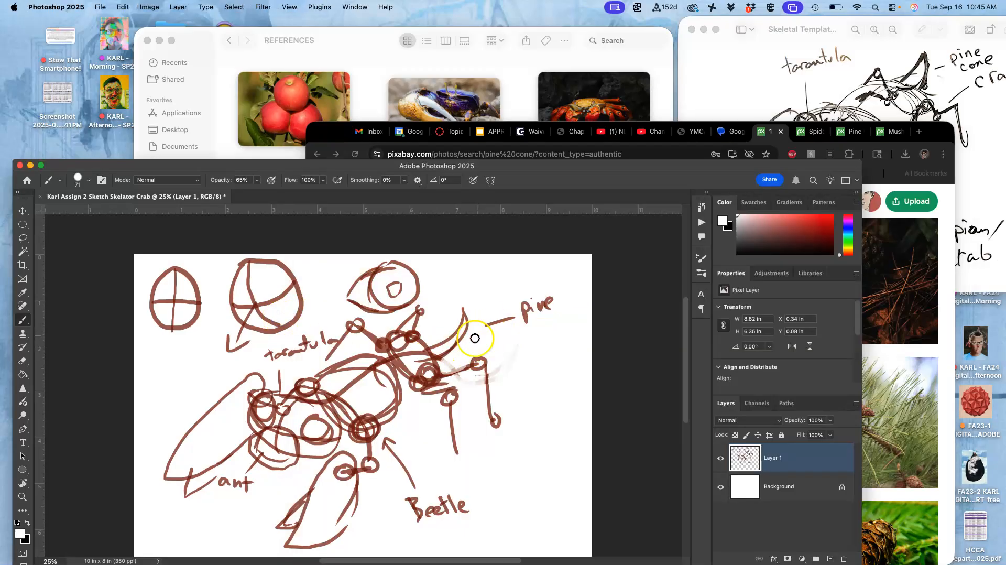
click(951, 310)
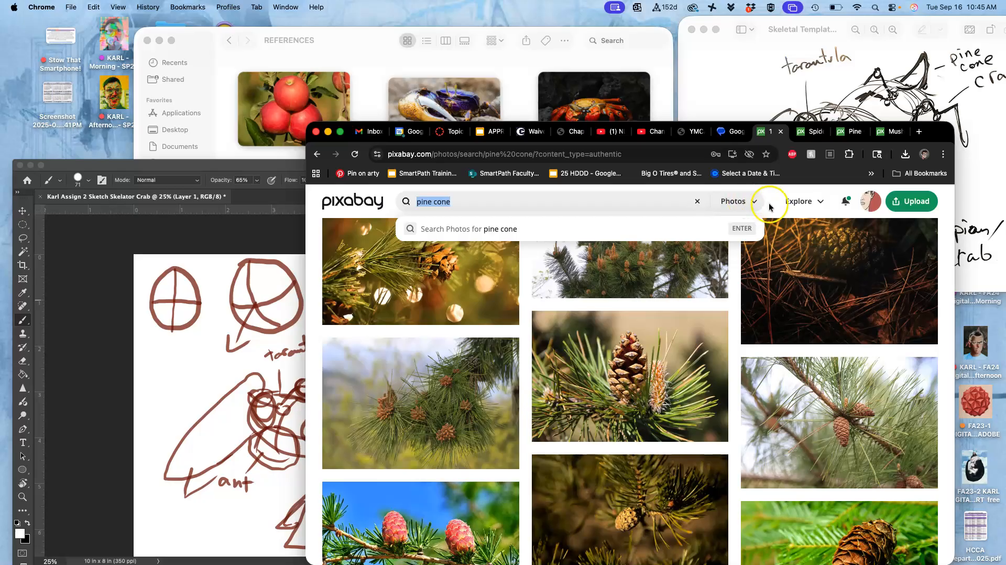
- Filter the pine cone photo results to AI generated only and look over them
scroll(657, 300, up, 20)
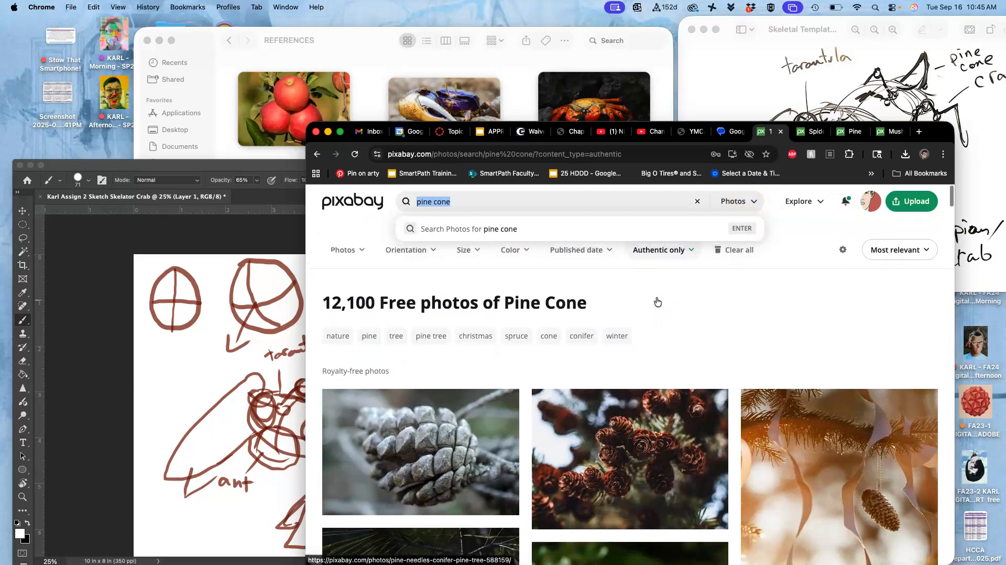
click(346, 237)
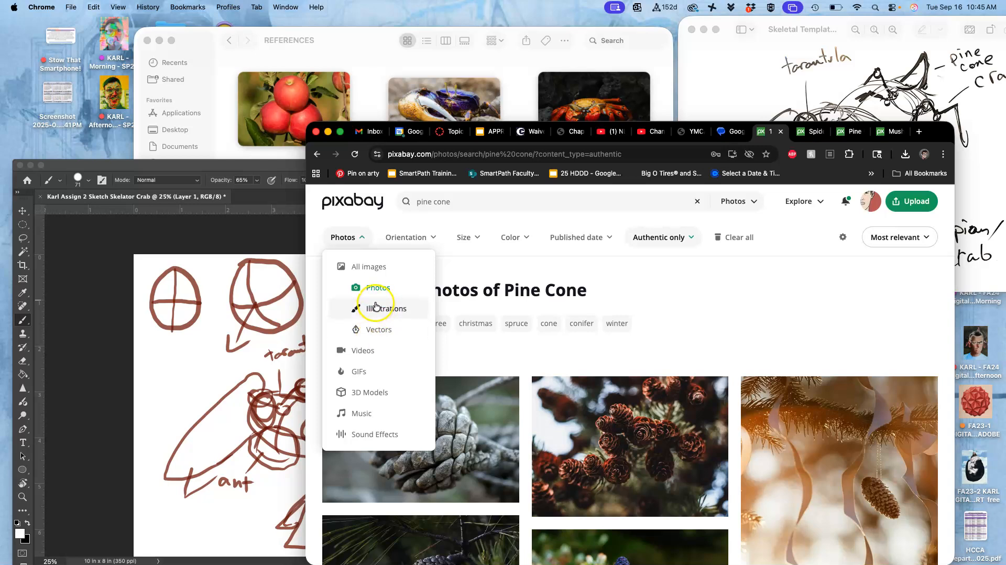
click(677, 238)
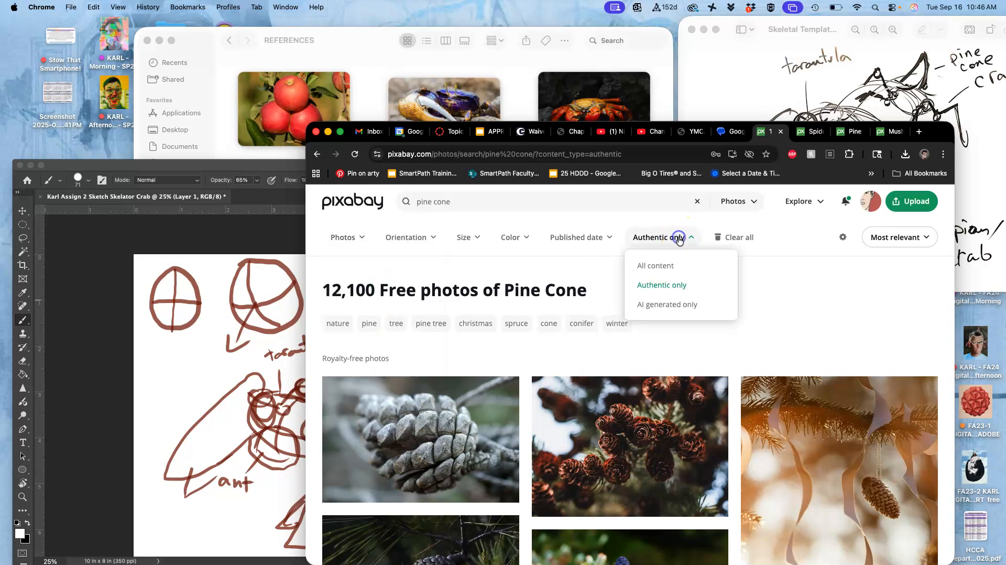
click(679, 305)
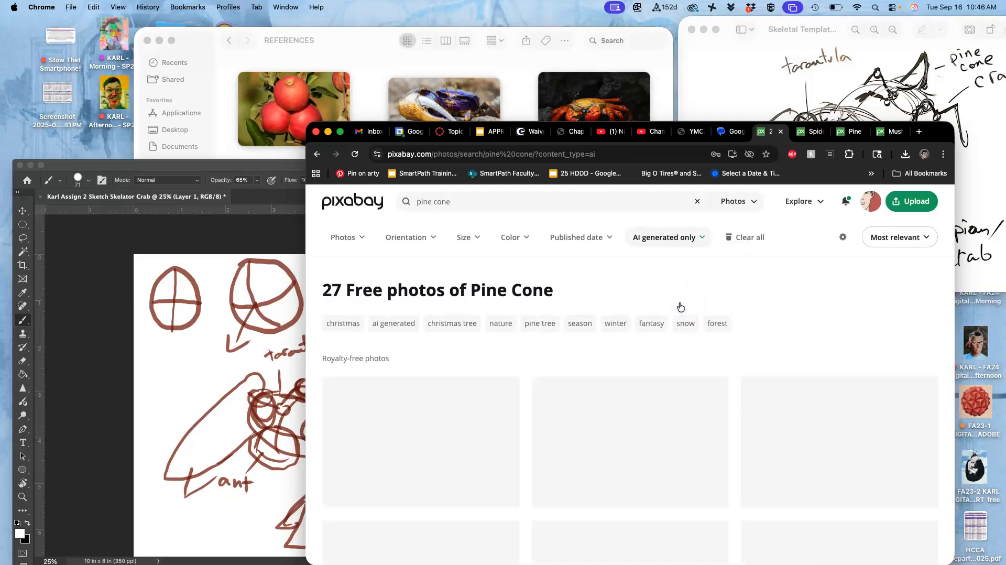
scroll(697, 341, down, 3)
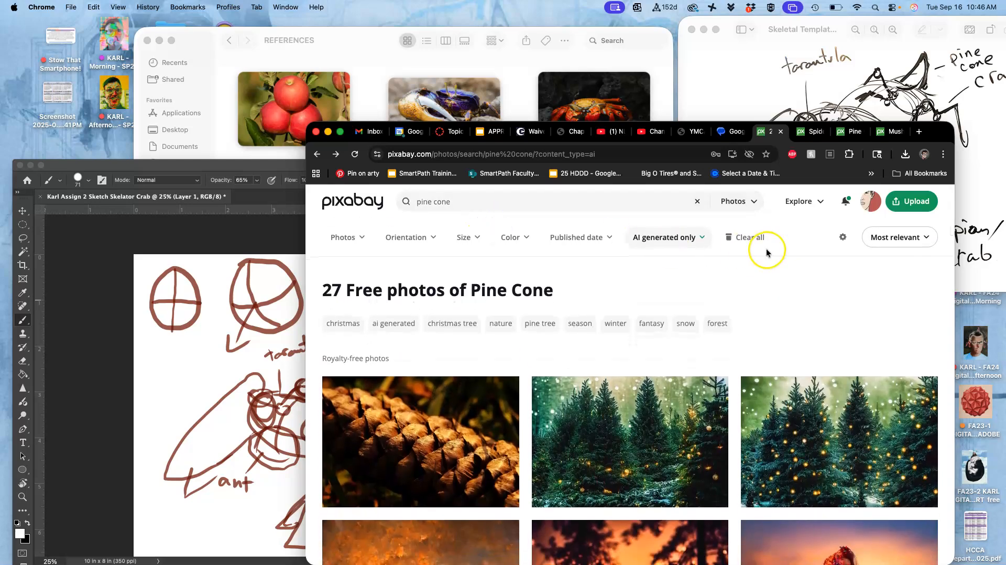
- Filter the pine cone photos to Authentic only and open the upright pine cone photo with the blue background
click(697, 239)
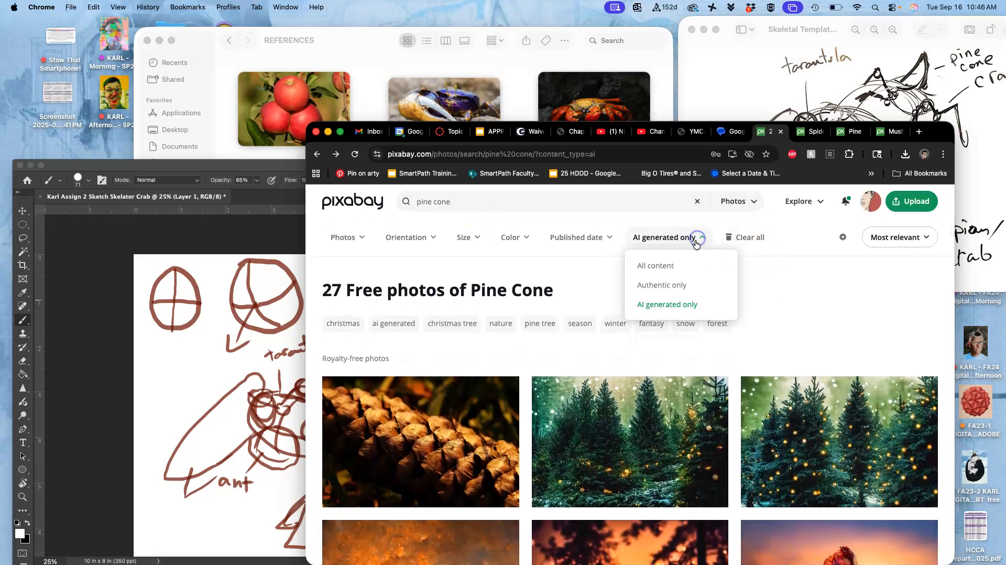
click(670, 286)
scroll(630, 353, down, 6)
scroll(629, 354, down, 5)
scroll(629, 354, down, 10)
scroll(629, 359, down, 8)
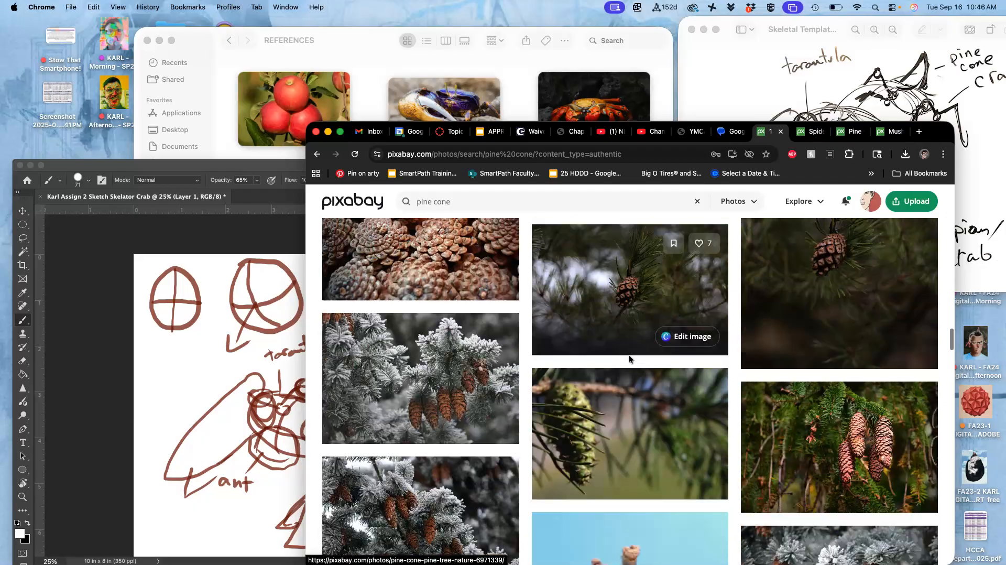
scroll(629, 359, down, 6)
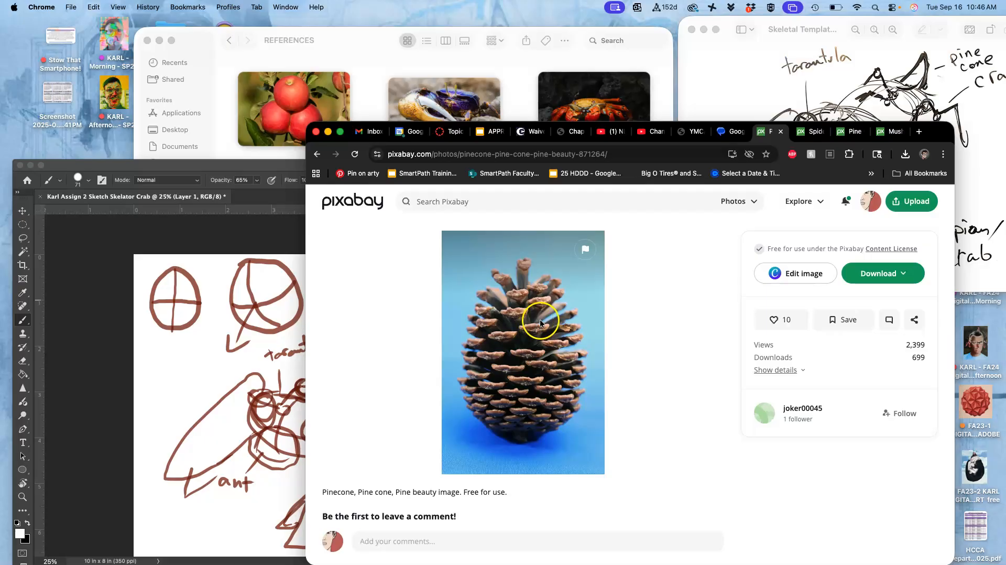
- Return to the search results and open the photo of the single pine cone lying on splintered wood in a new tab
click(317, 154)
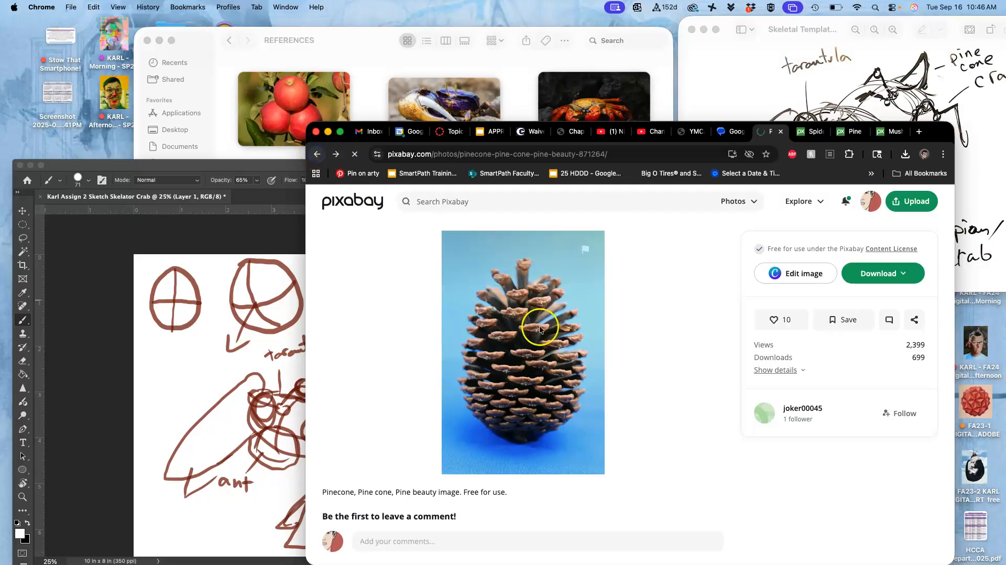
scroll(599, 387, down, 10)
scroll(599, 386, down, 10)
click(828, 290)
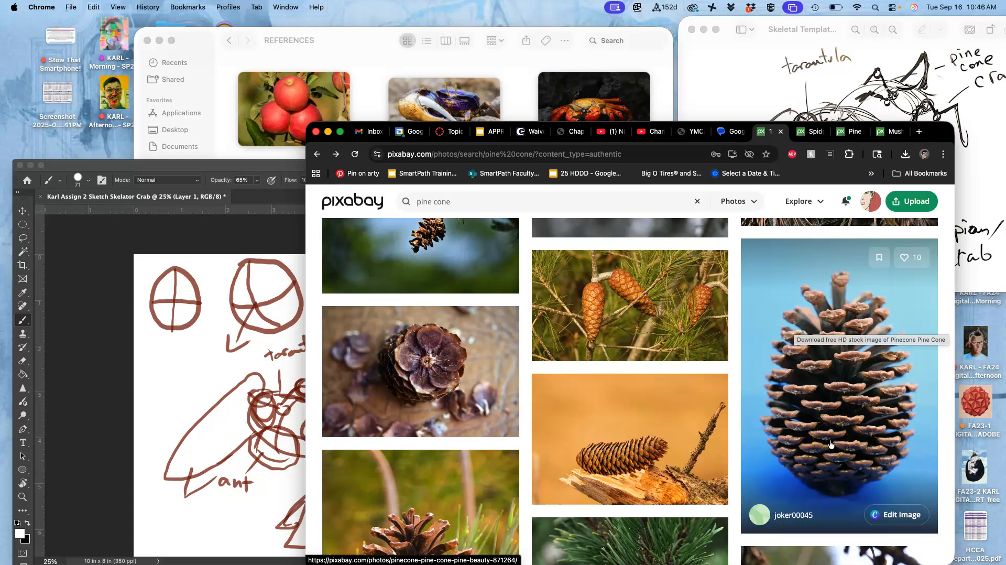
right_click(635, 447)
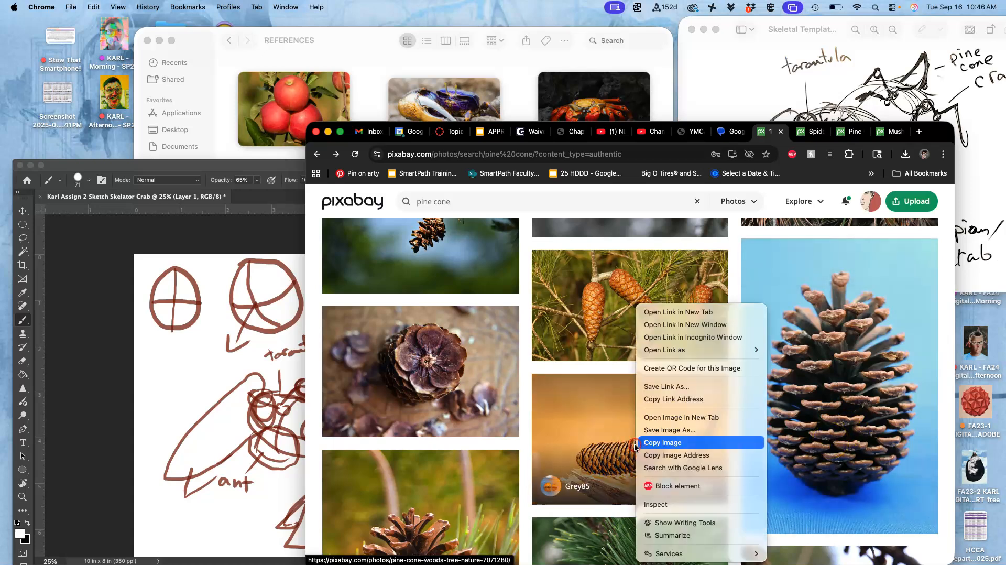
click(666, 314)
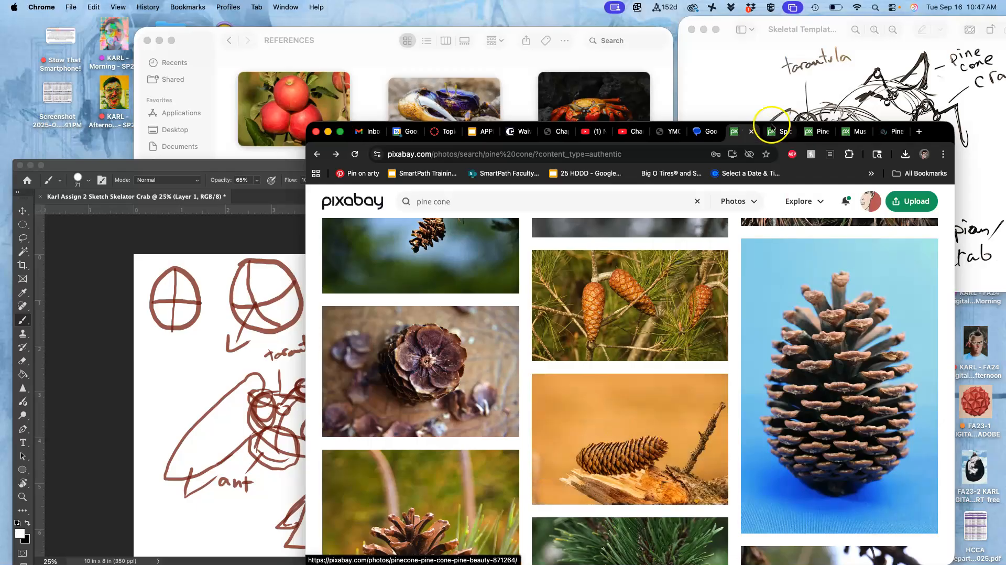
click(893, 131)
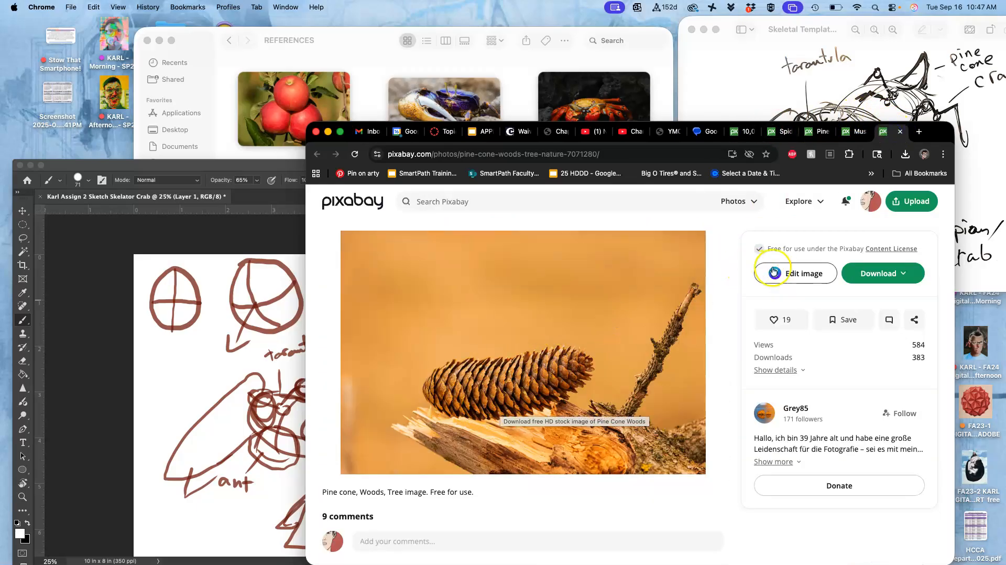
- Download the photo of the pine cone on splintered wood at 5472 × 3648
click(866, 272)
click(766, 376)
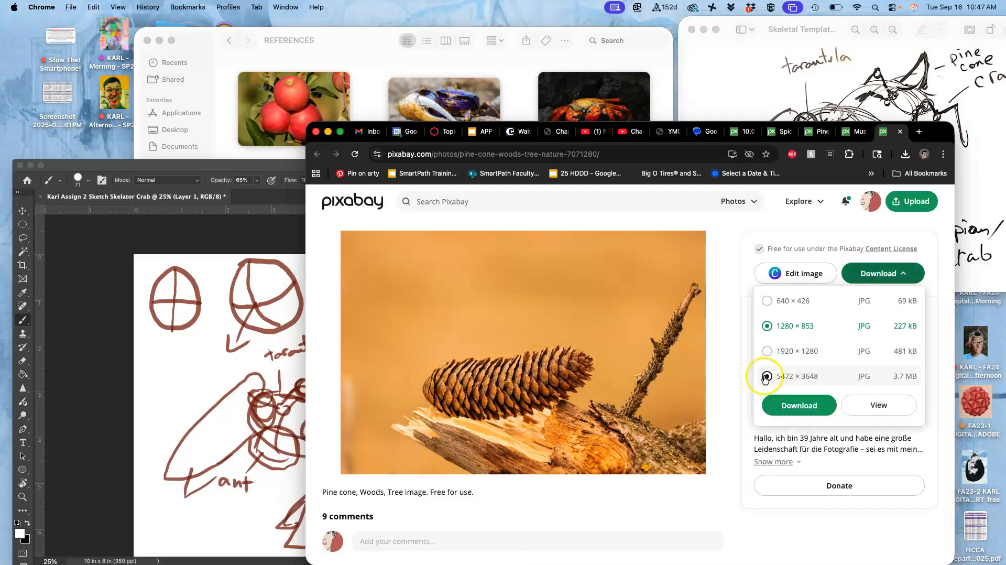
click(799, 405)
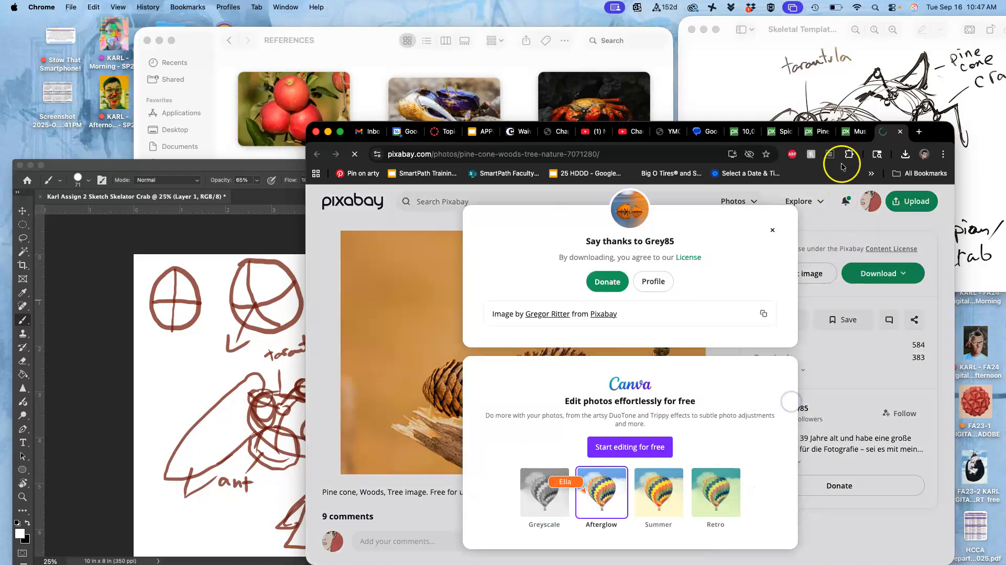
- Download the already opened photo of mushrooms beside a mossy pine cone at 6000 × 4000
click(851, 133)
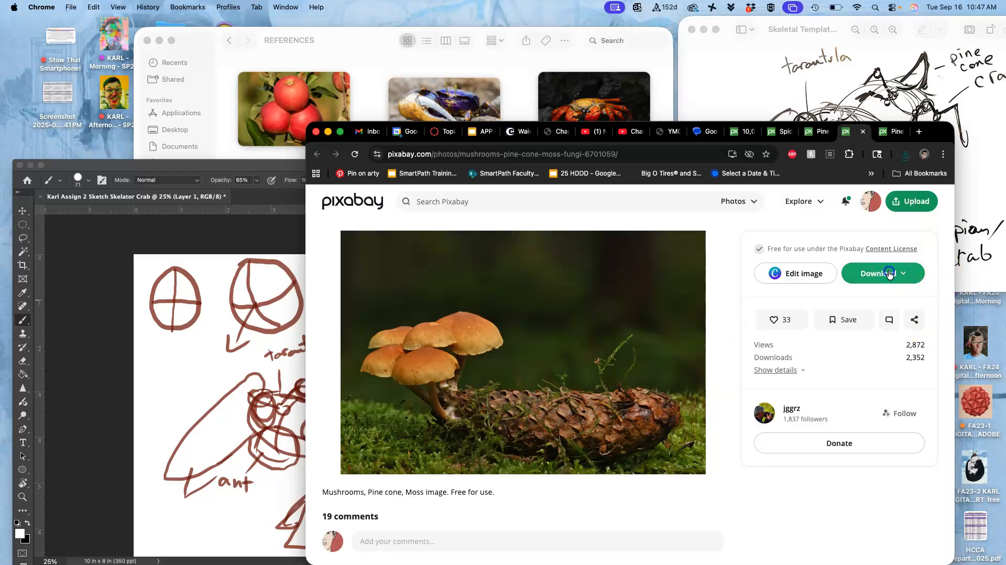
click(885, 274)
click(772, 377)
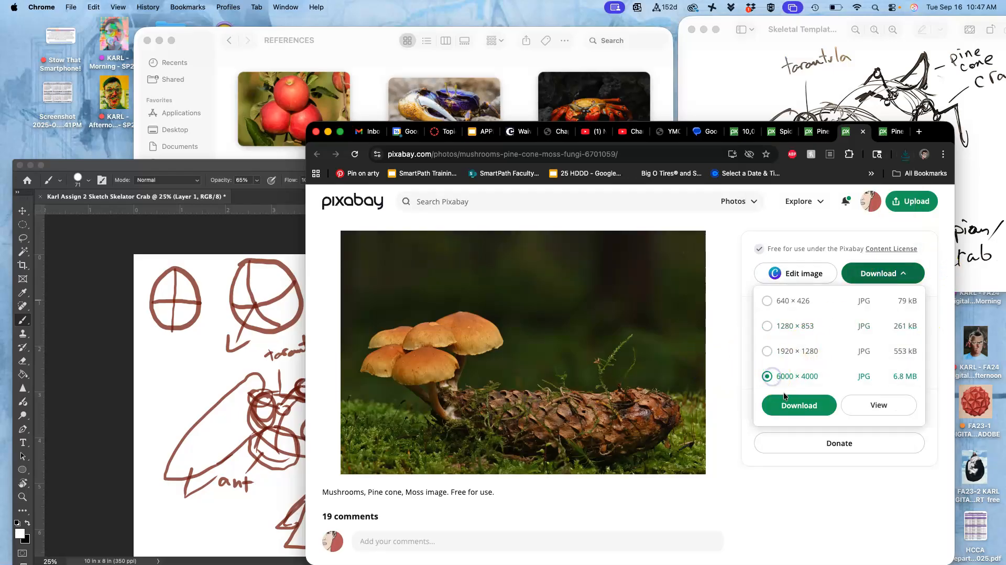
click(798, 405)
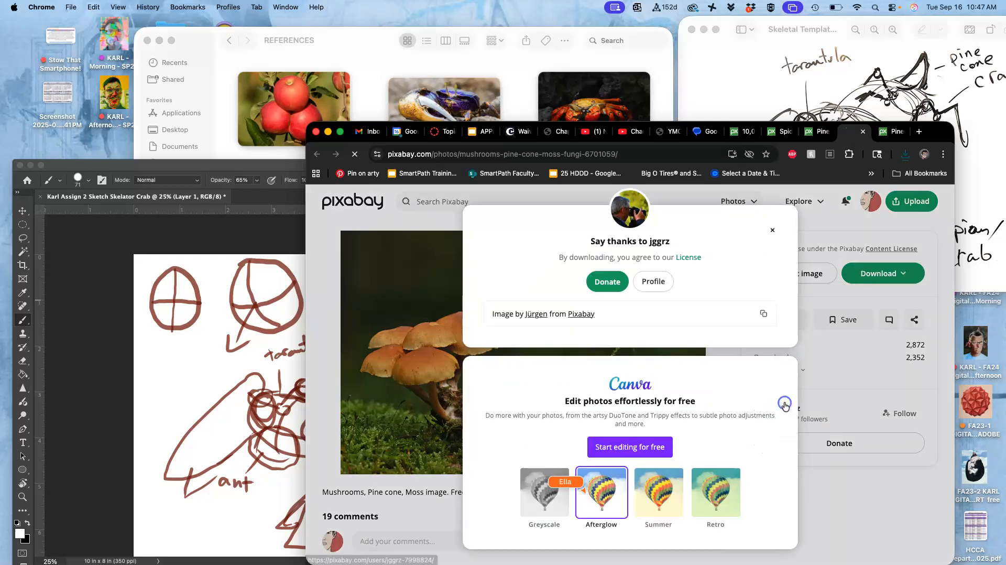
- Download the already opened photo of purple fir tree cones at 5456 × 3632 and close the stray Canva page
click(814, 131)
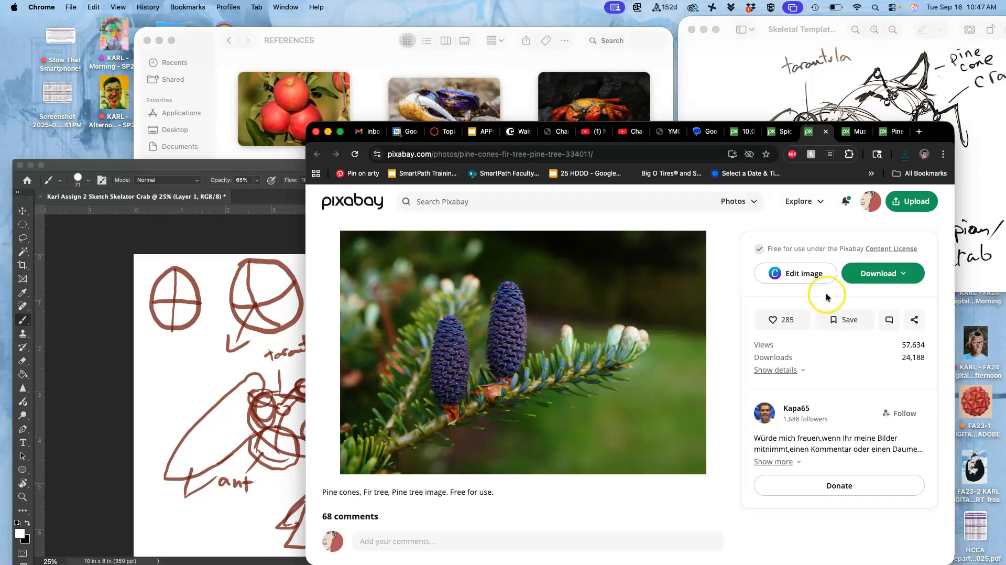
click(808, 277)
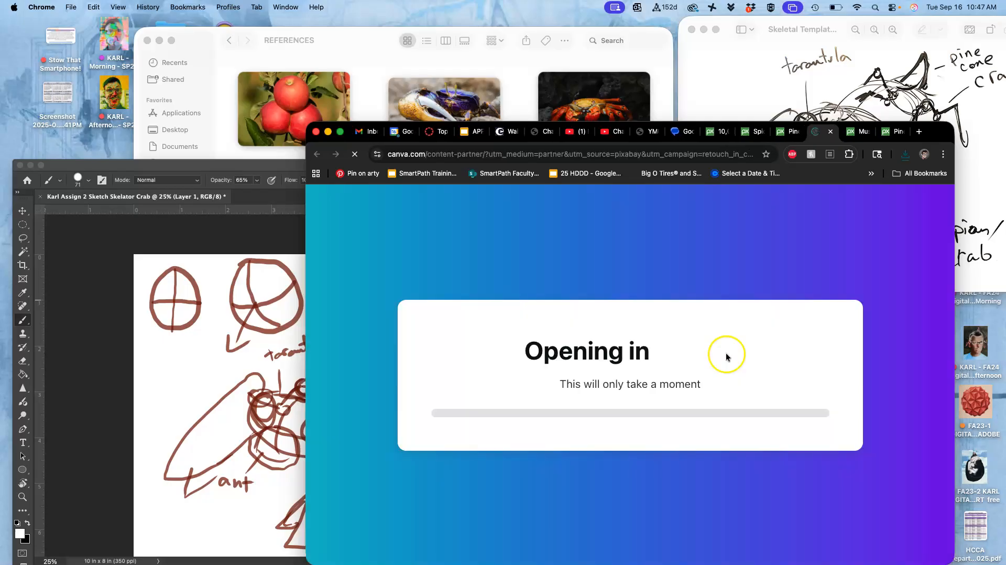
click(794, 133)
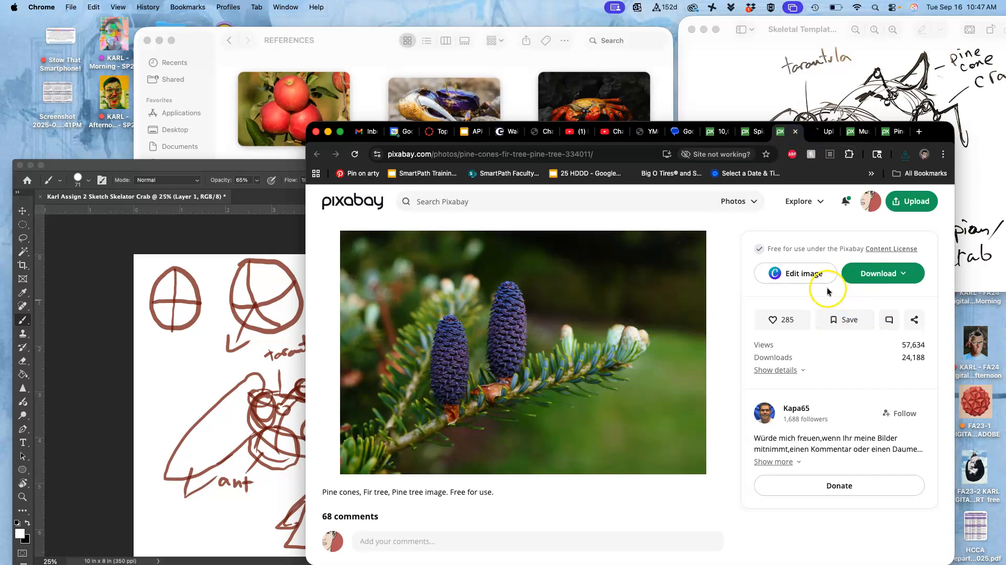
click(882, 273)
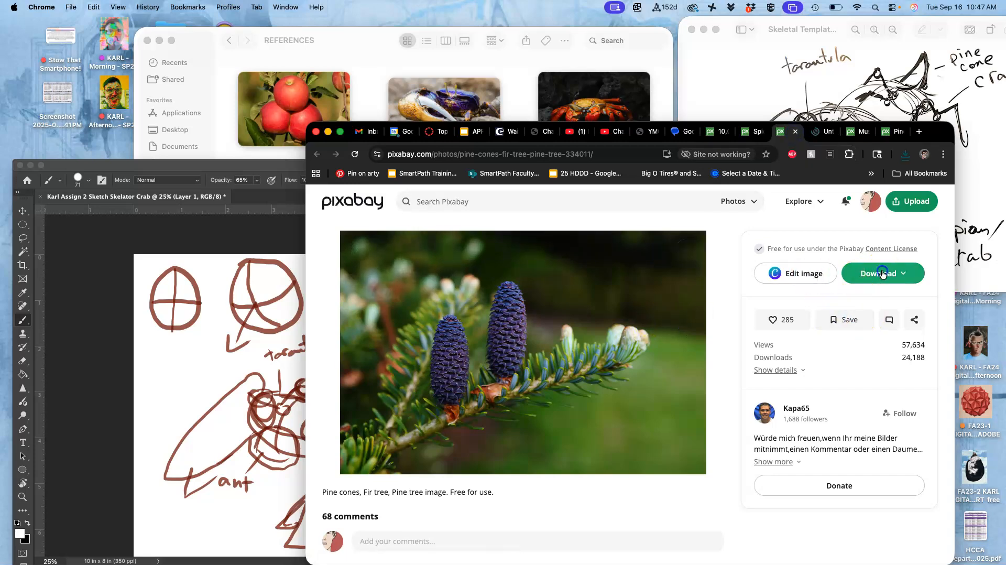
click(786, 373)
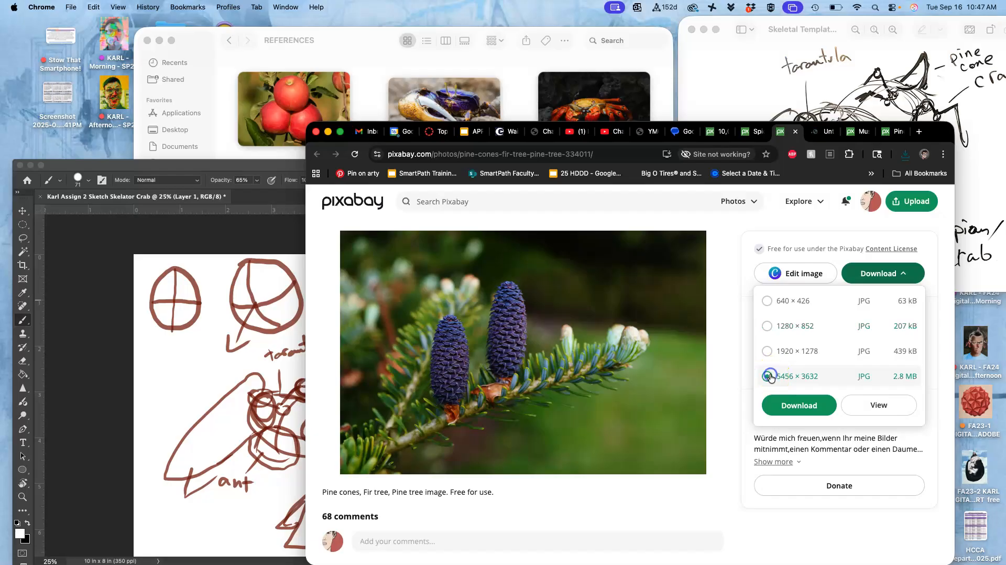
click(786, 402)
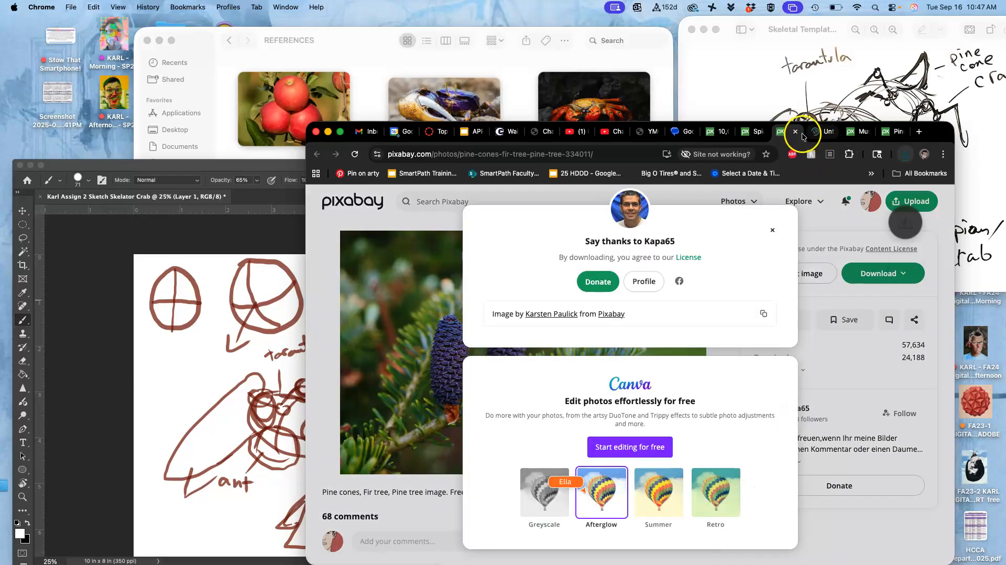
click(828, 132)
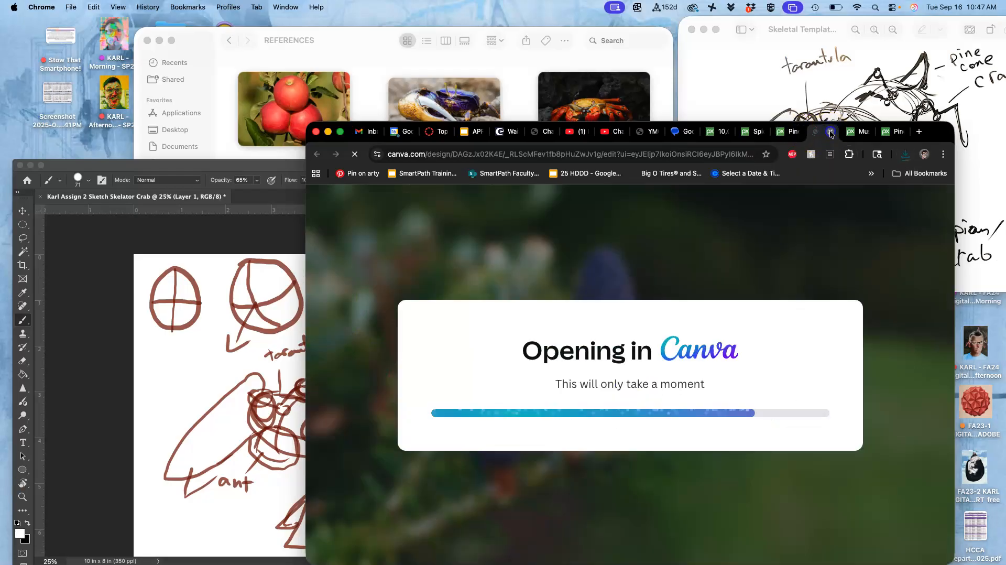
click(830, 134)
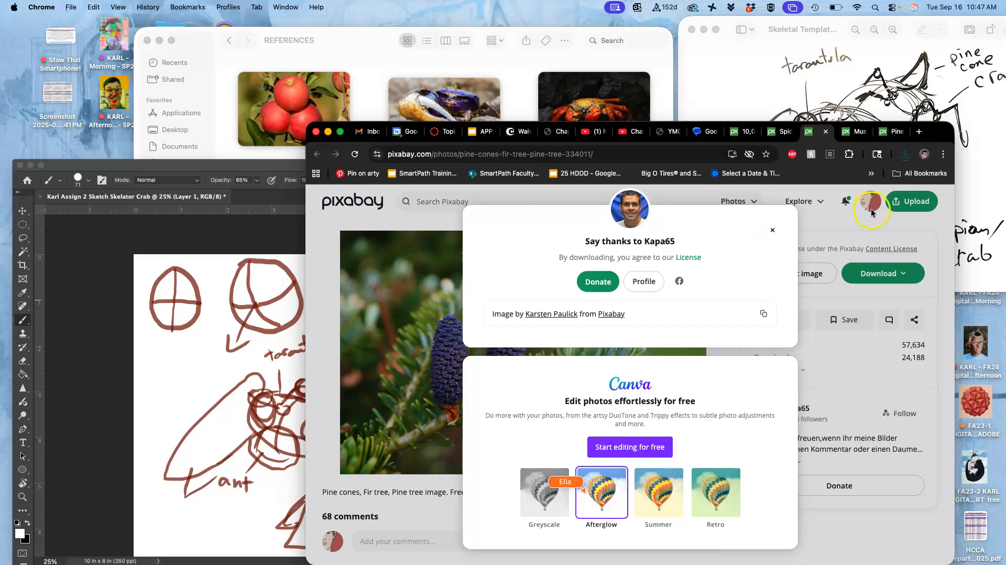
- Download the already opened spider photo at its largest available size
click(785, 135)
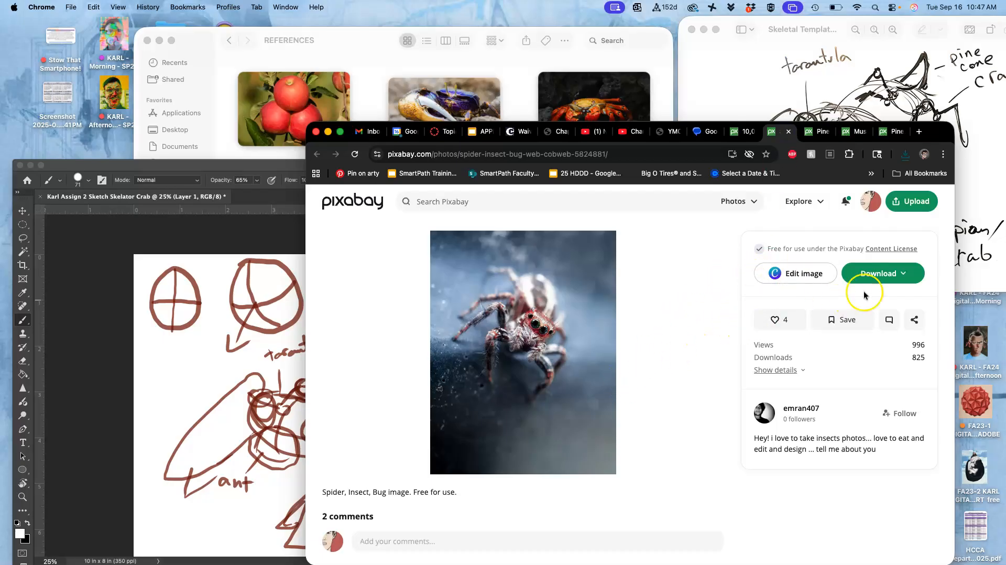
click(906, 274)
click(780, 376)
click(799, 405)
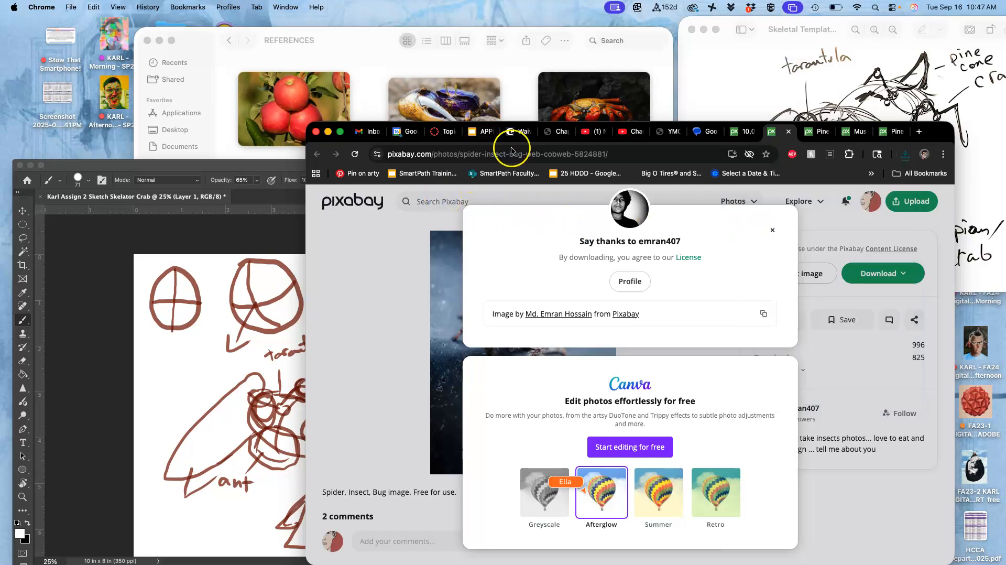
- Return to the Pixabay pine cone results and search for "red bell pepper" photos instead
click(750, 134)
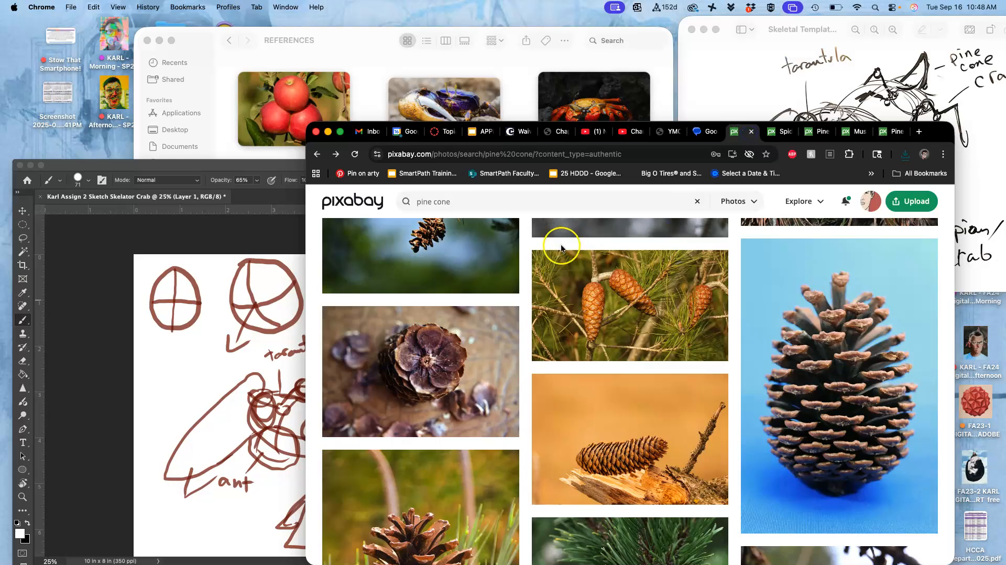
scroll(561, 244, up, 15)
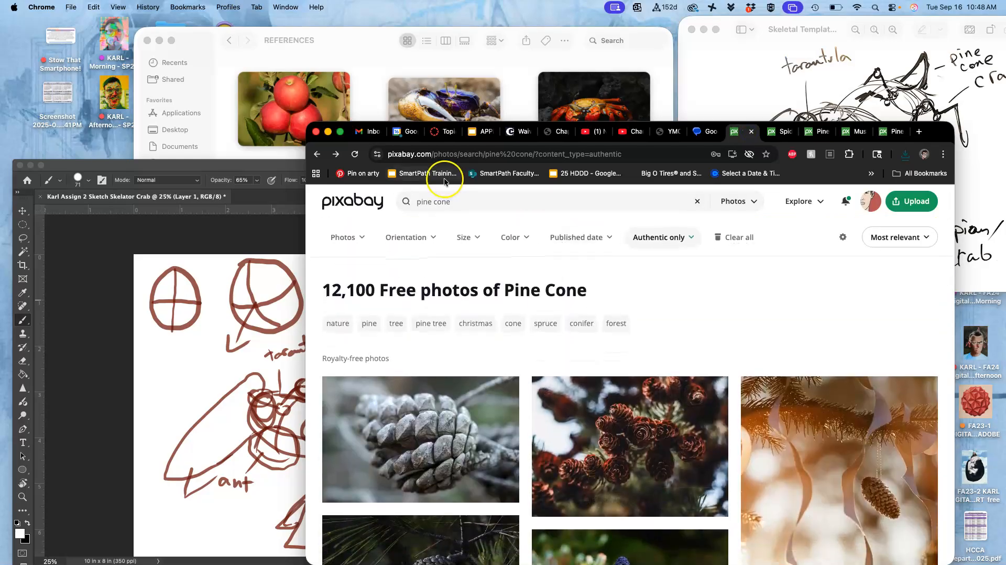
drag(450, 202, 433, 202)
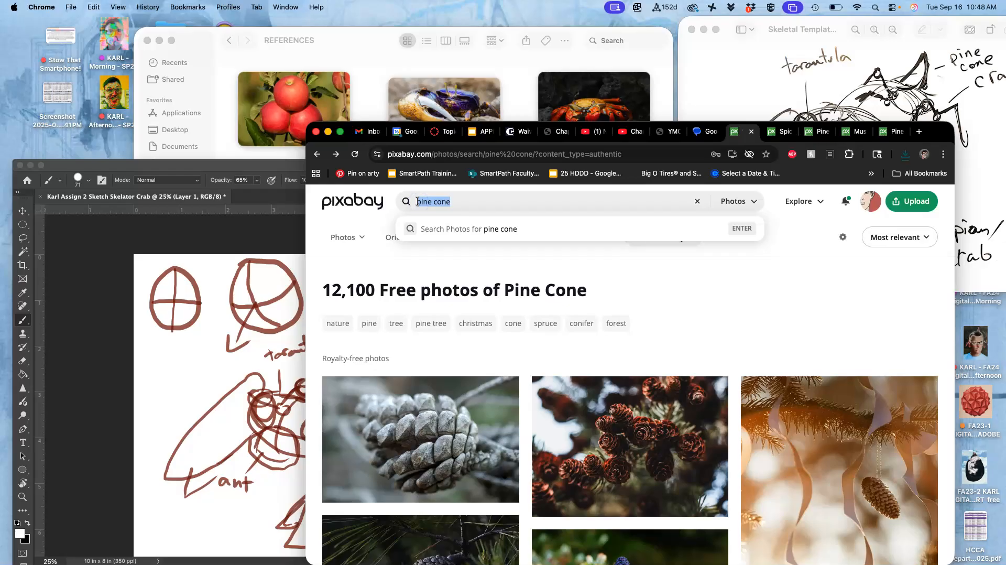
text(red bell pepper)
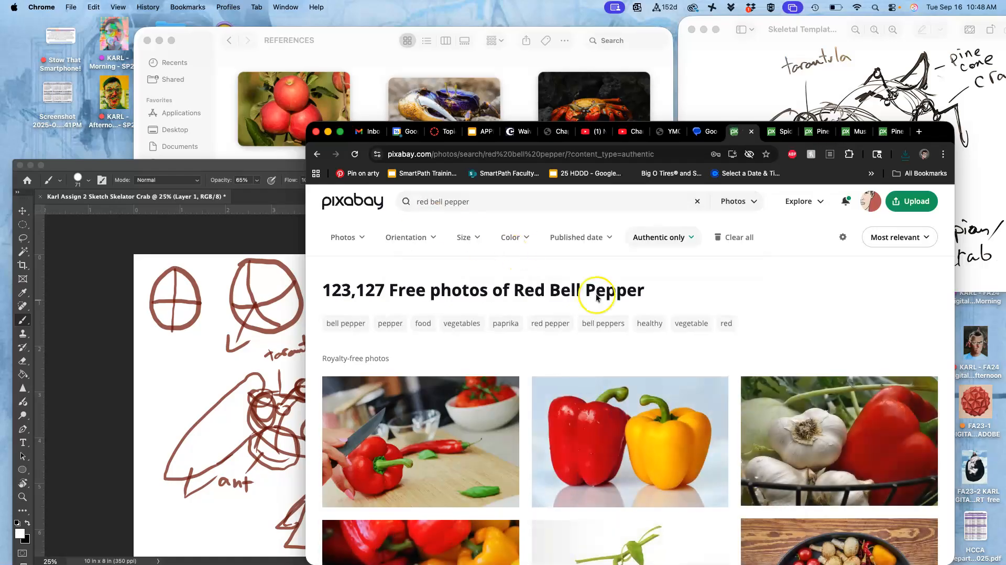
- Find the photo of a curved red hot pepper on its plant in the results and open it in a new tab
scroll(647, 367, down, 2)
scroll(648, 370, down, 5)
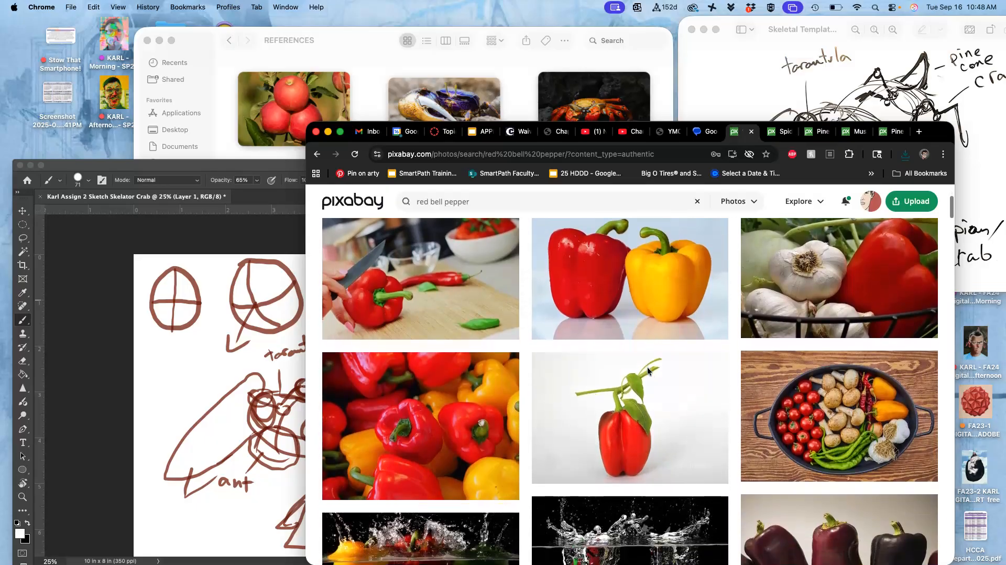
scroll(648, 371, down, 10)
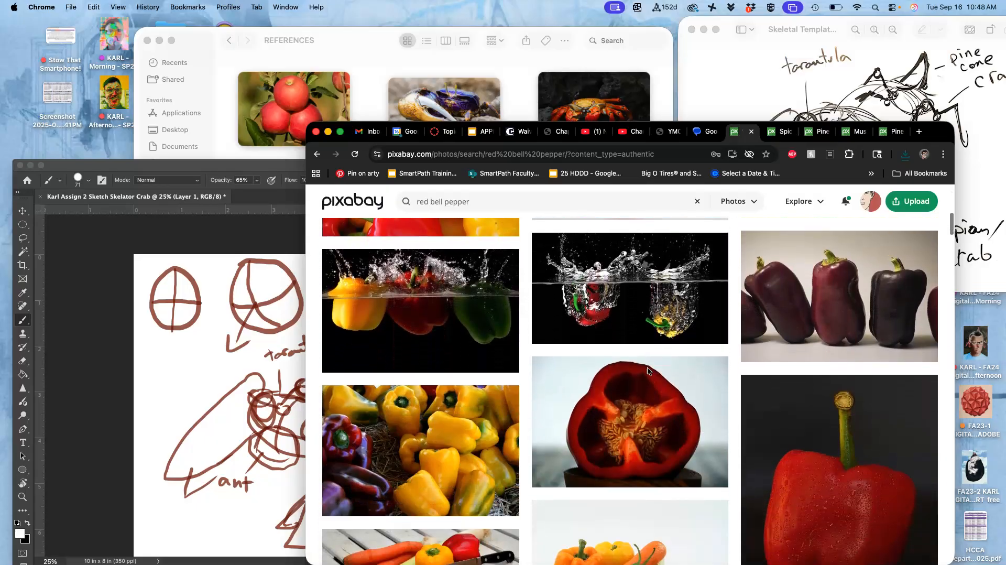
scroll(647, 371, down, 3)
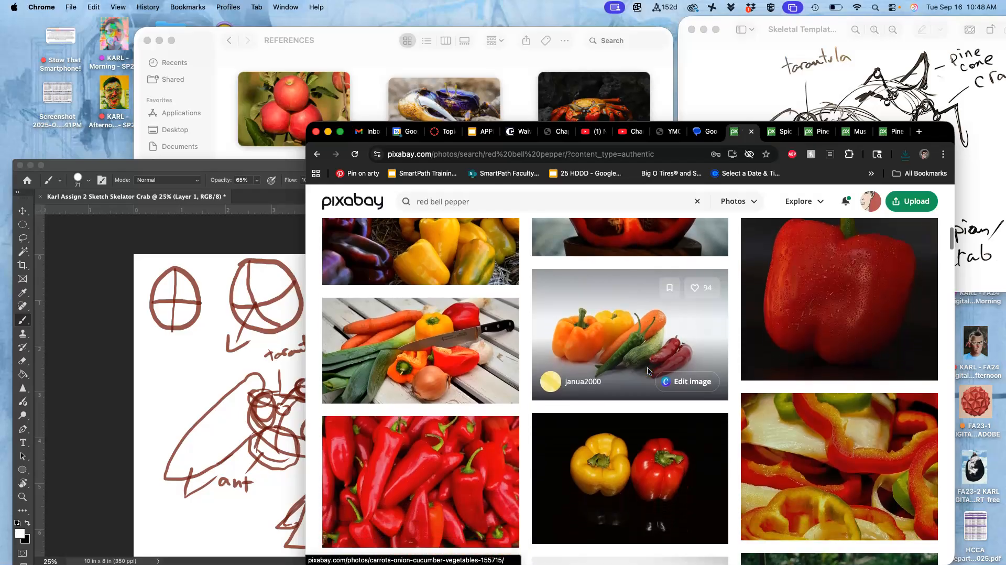
click(851, 264)
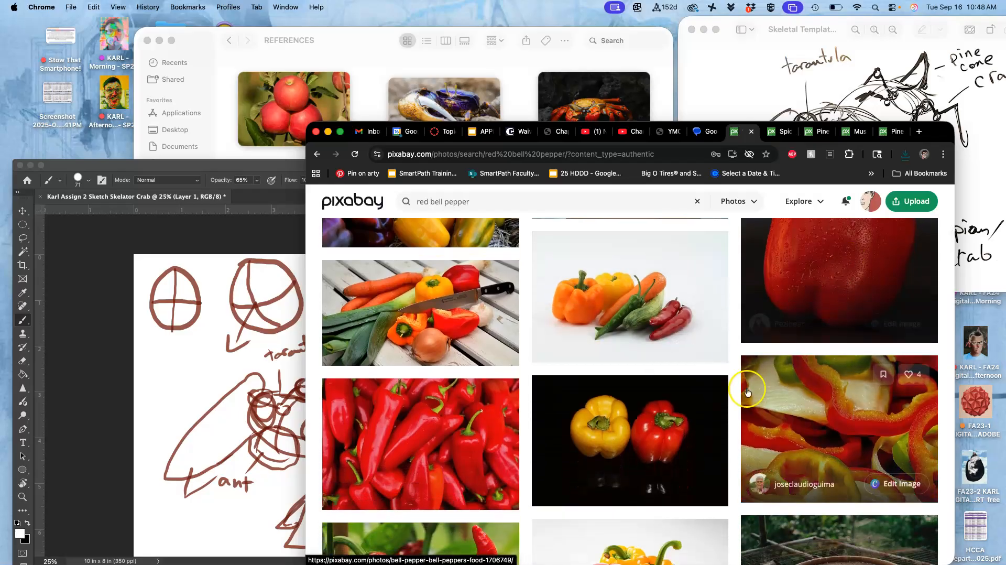
scroll(747, 392, down, 4)
scroll(747, 392, down, 3)
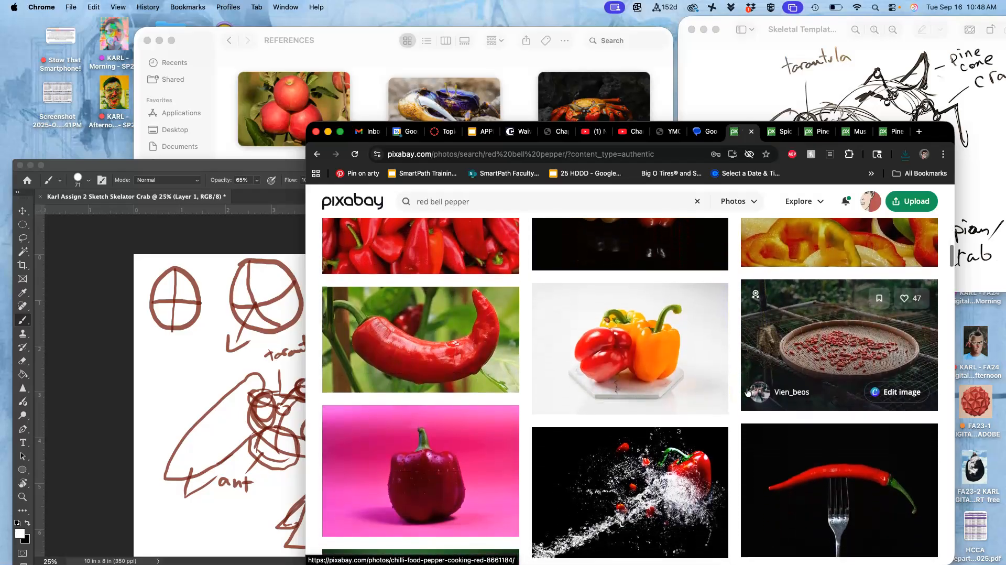
scroll(748, 392, up, 1)
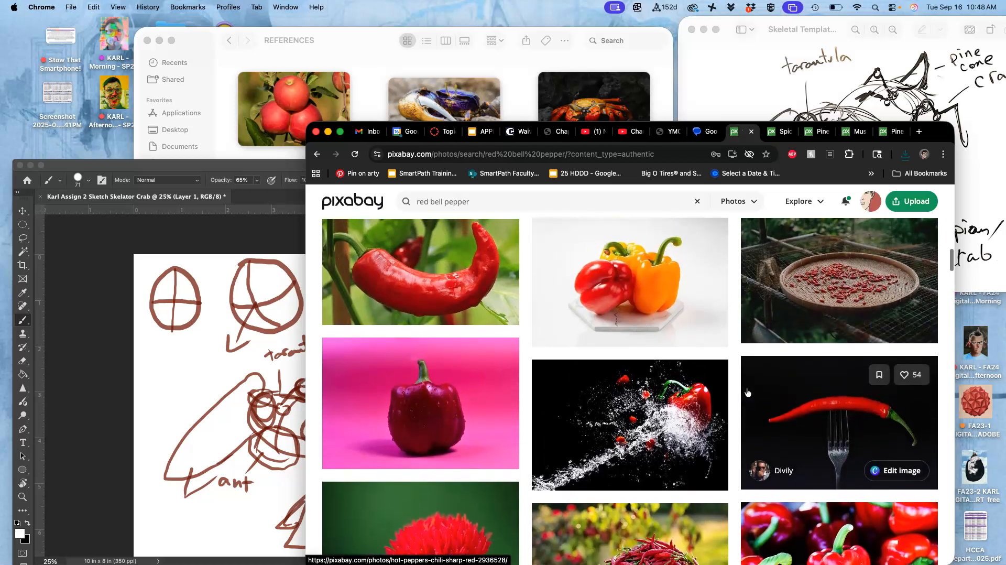
right_click(446, 289)
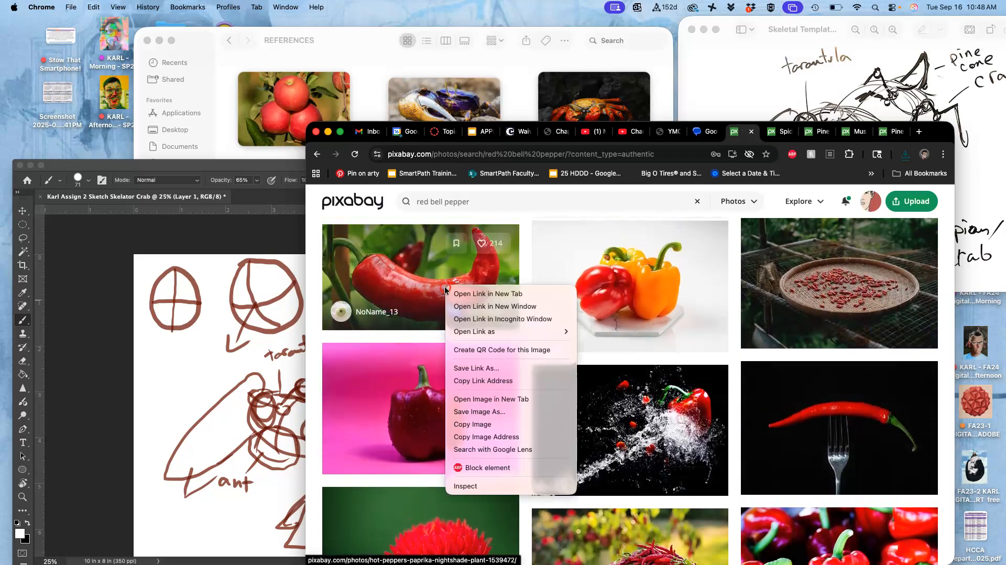
click(474, 294)
- Open the upright red pepper photo and the photo of tomatoes with peppers on a dark background in separate new tabs
scroll(648, 415, down, 2)
scroll(648, 415, down, 10)
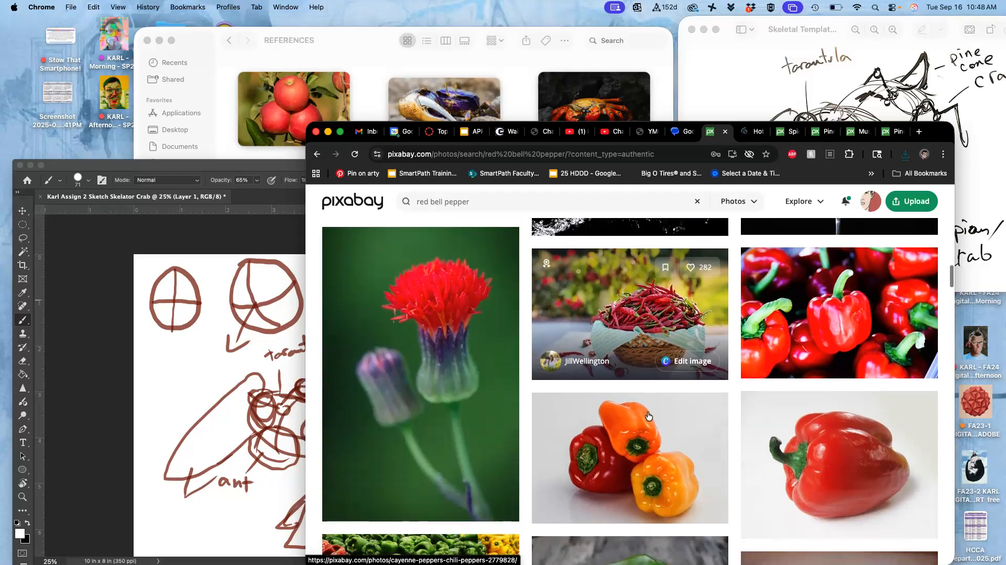
scroll(648, 415, down, 10)
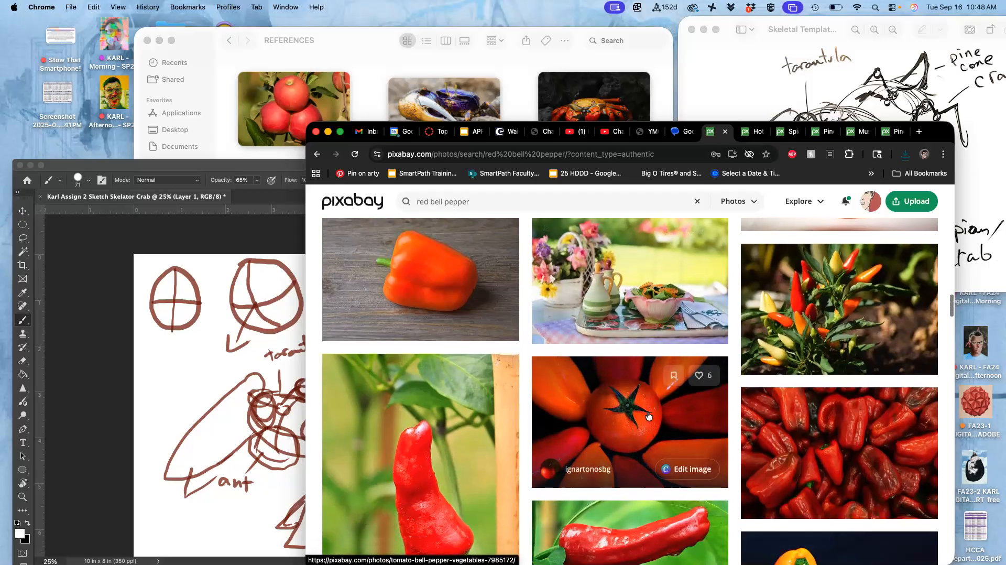
scroll(648, 415, down, 3)
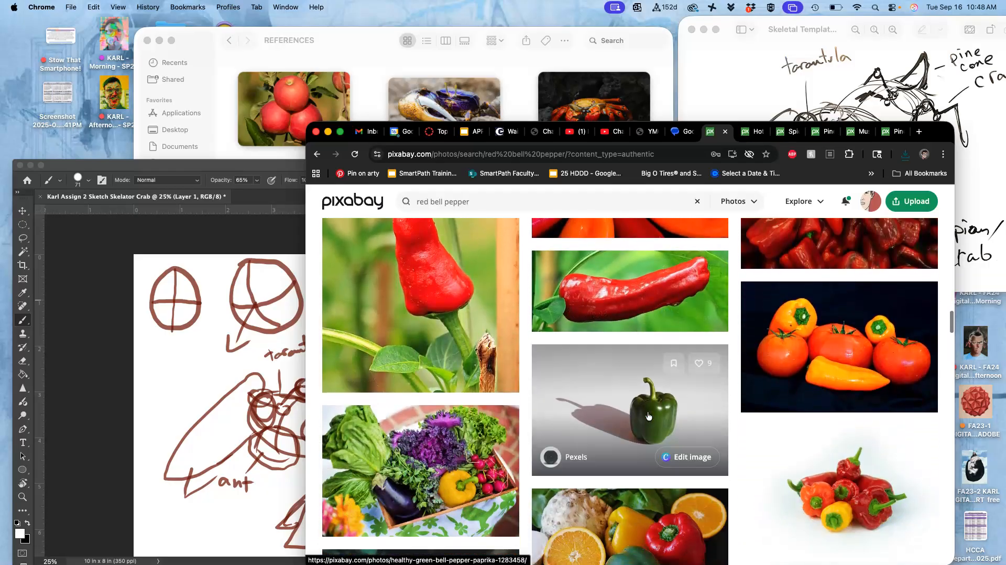
scroll(648, 415, up, 3)
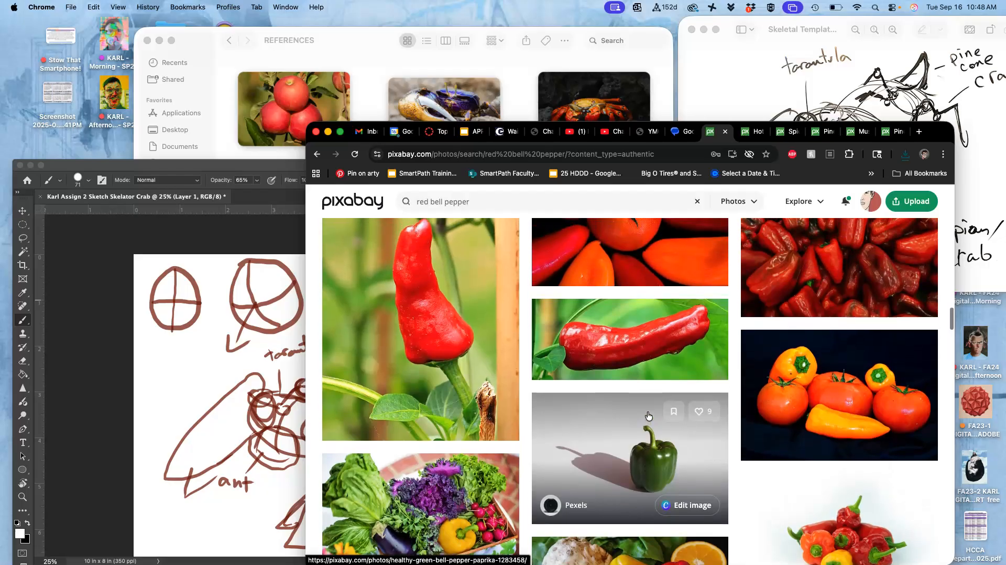
click(470, 330)
right_click(449, 336)
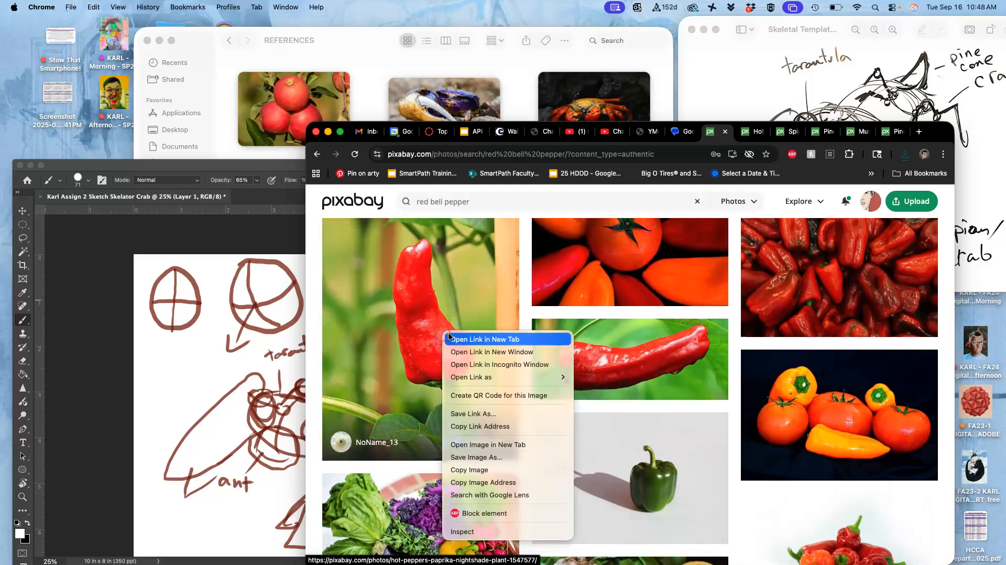
click(473, 338)
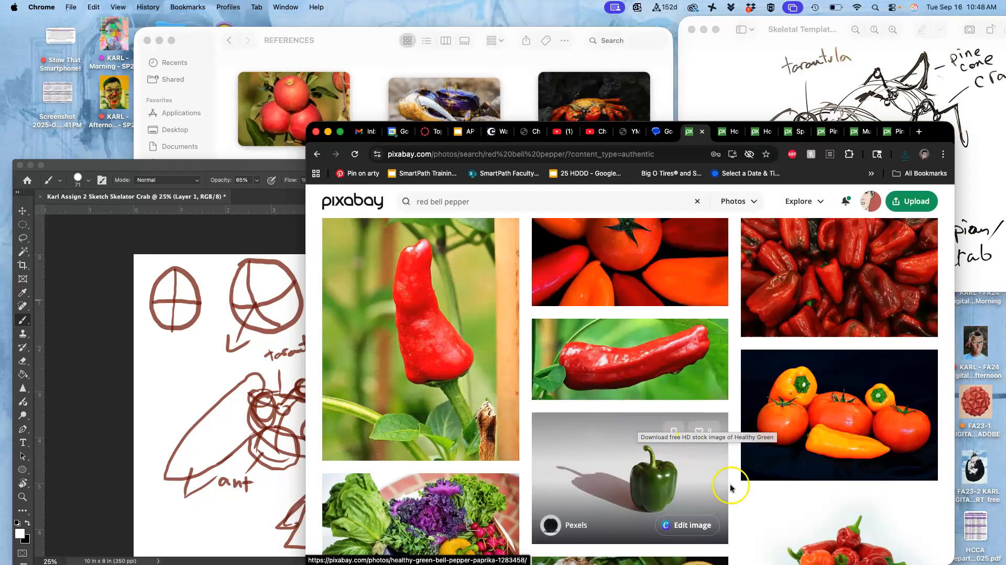
right_click(857, 435)
click(891, 361)
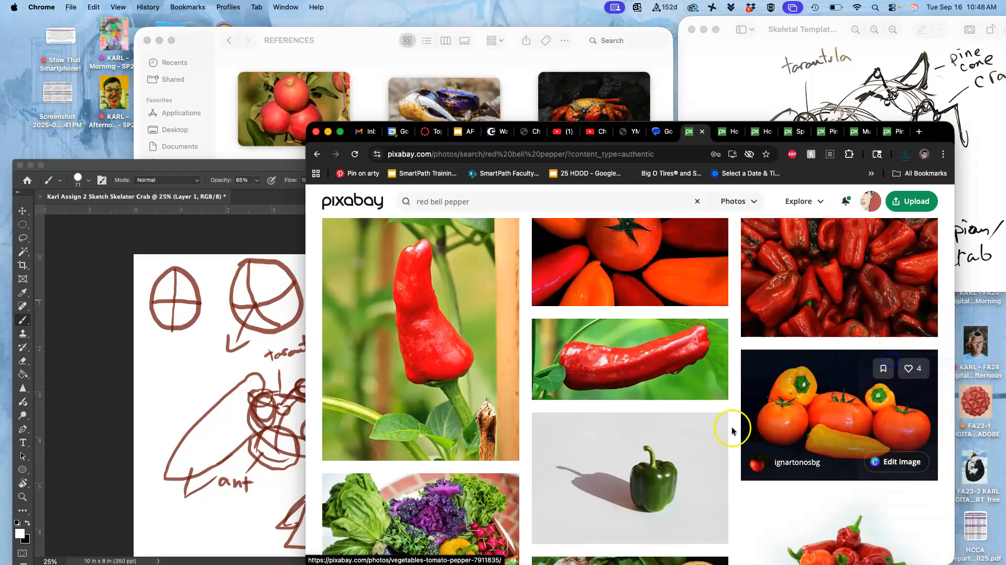
- Find the photo of a single glossy red bell pepper with a curled green stem and open it in a new tab
scroll(684, 449, down, 5)
scroll(687, 445, down, 8)
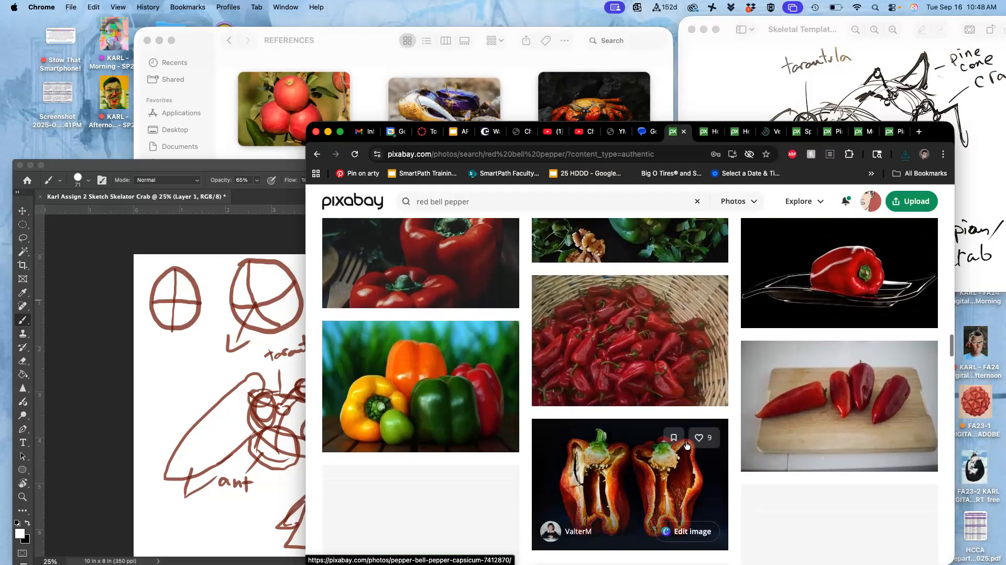
scroll(686, 445, down, 10)
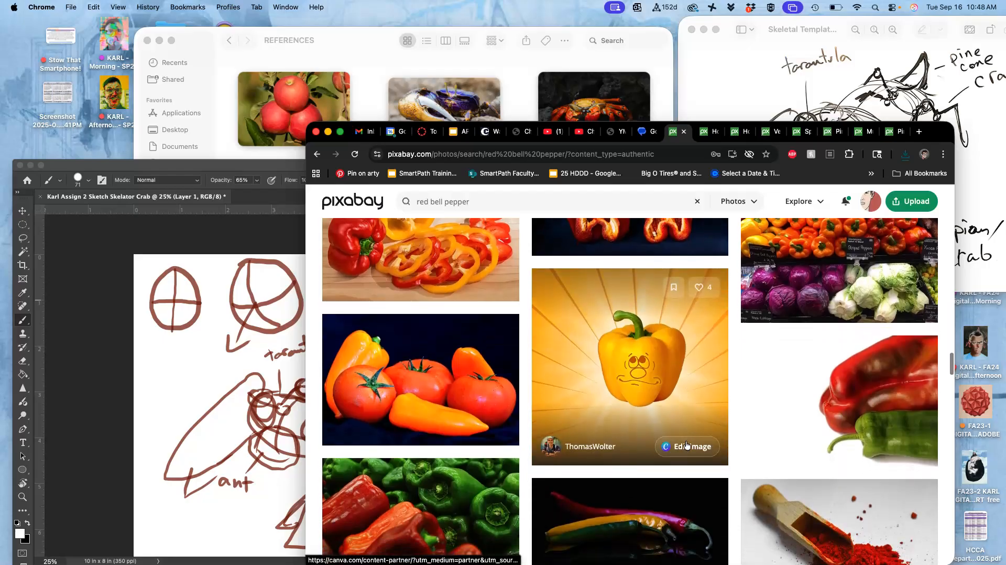
scroll(687, 445, down, 2)
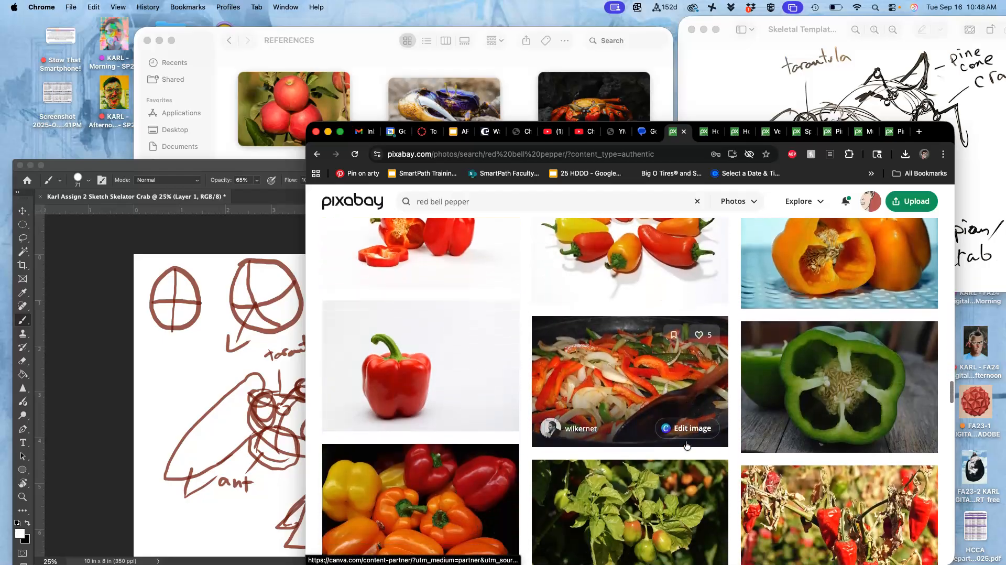
scroll(687, 444, up, 2)
scroll(687, 445, down, 1)
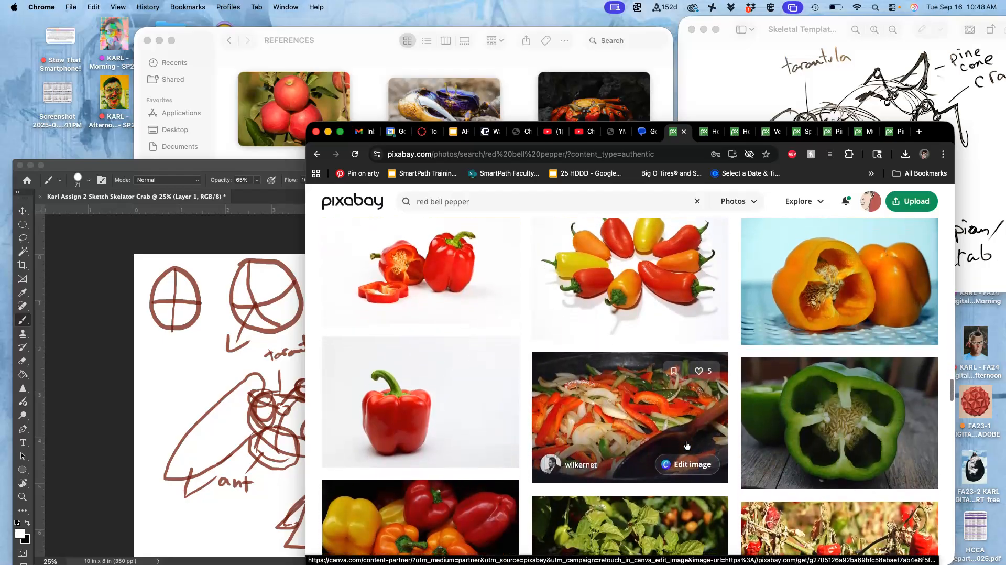
click(573, 395)
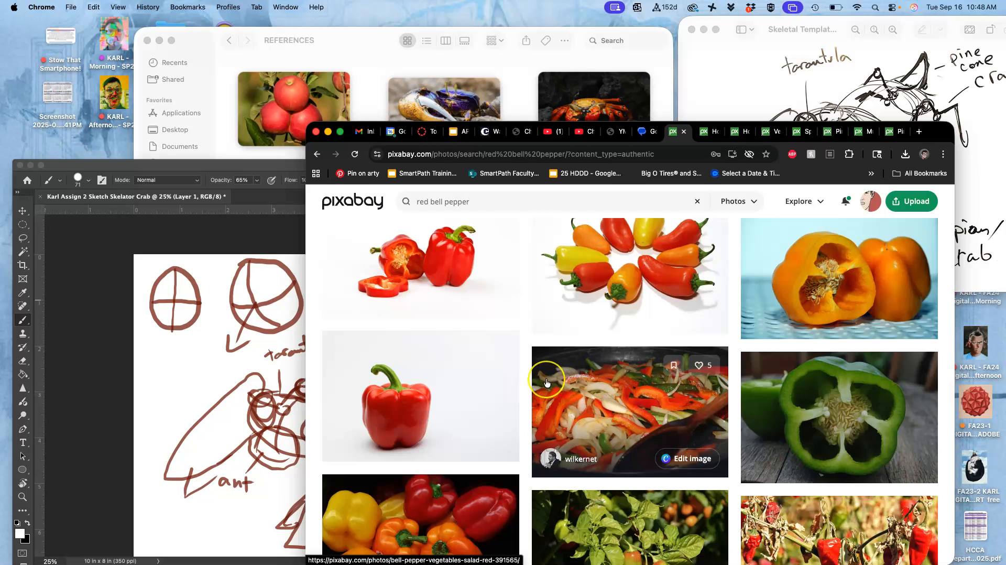
scroll(546, 382, down, 5)
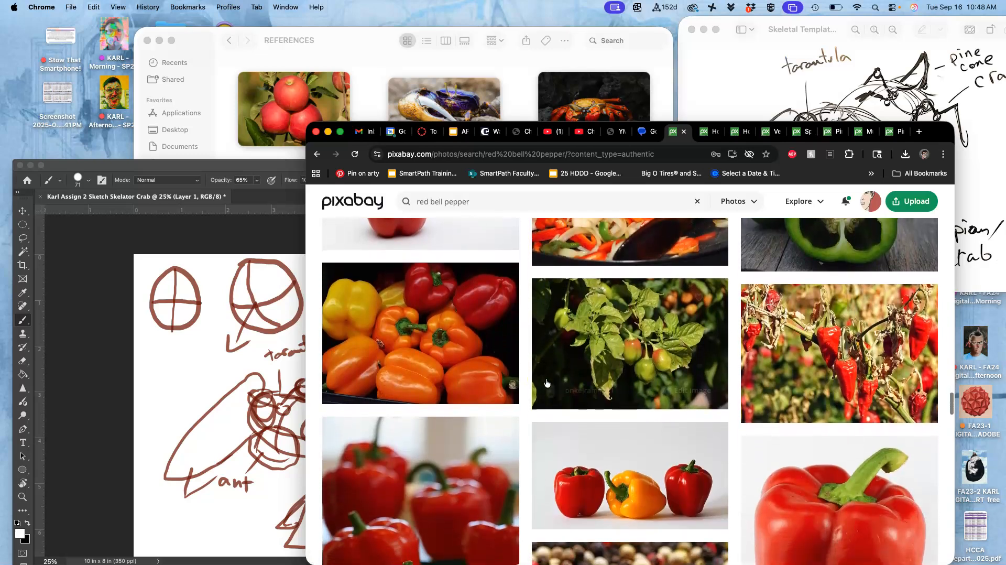
scroll(546, 381, down, 5)
scroll(546, 382, down, 10)
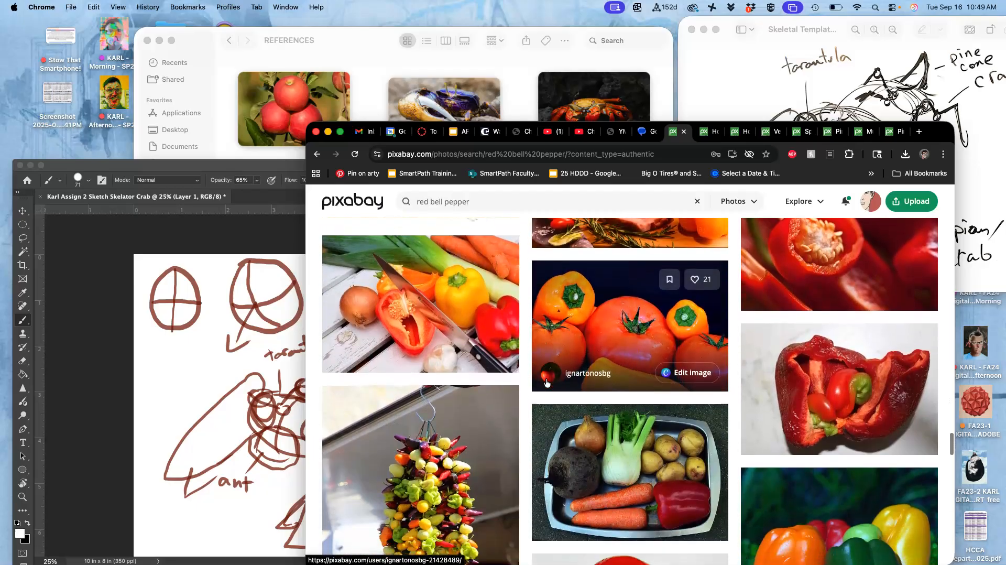
scroll(547, 382, down, 6)
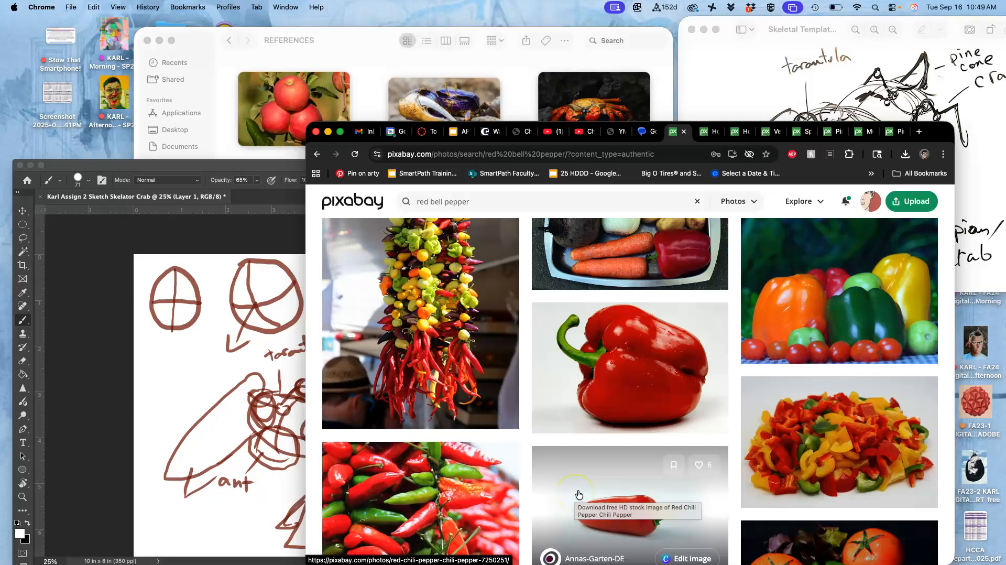
scroll(578, 494, down, 2)
right_click(634, 294)
click(654, 301)
- Look through the rest of the results page and open the photo of the split, spoiled red bell pepper in a new tab
scroll(631, 417, down, 4)
scroll(631, 418, down, 10)
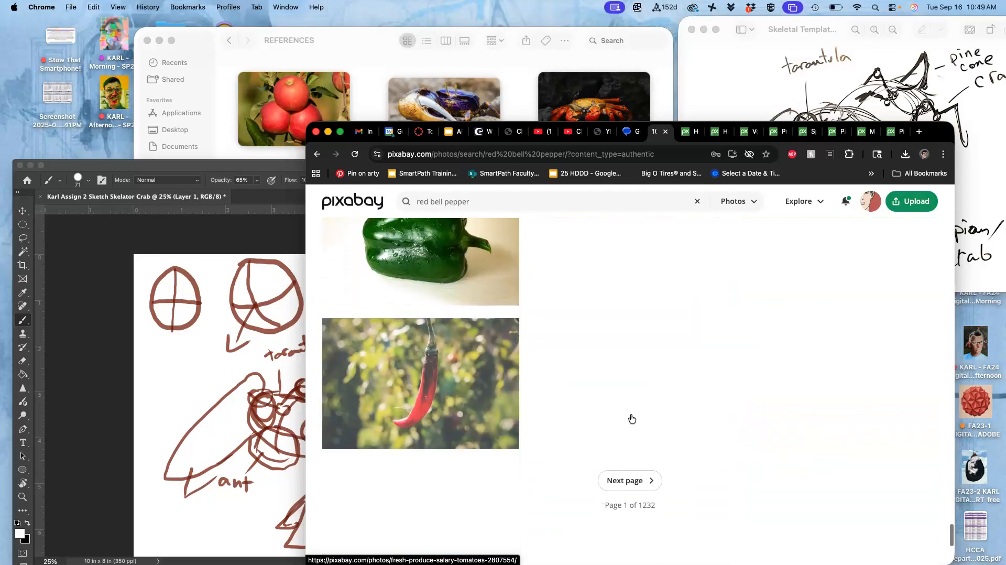
scroll(631, 418, up, 2)
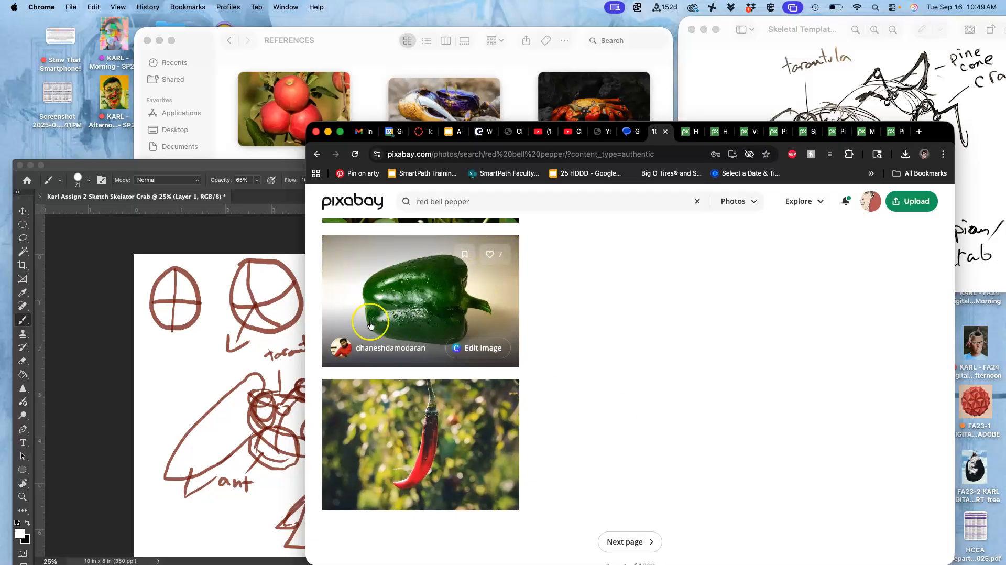
scroll(671, 298, up, 8)
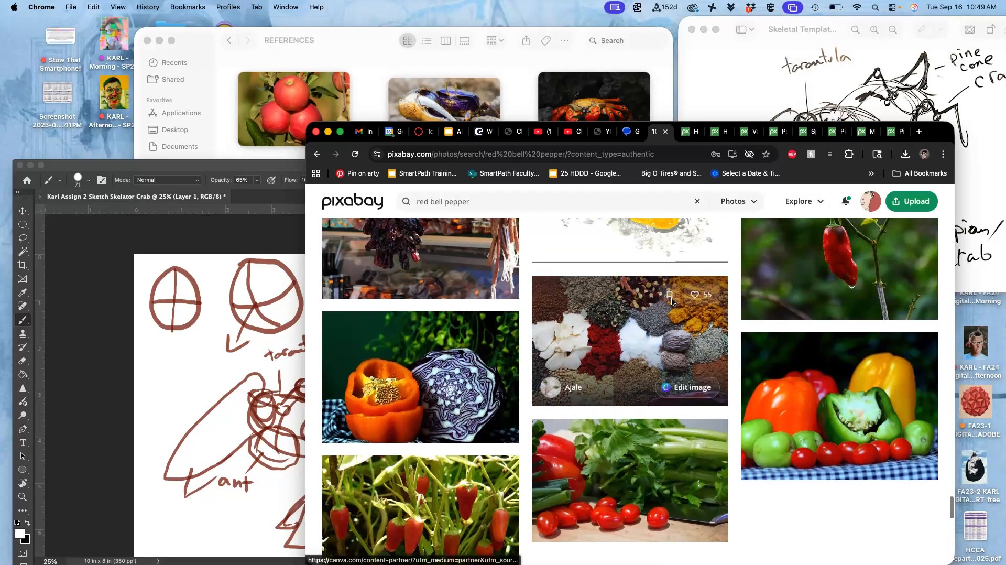
scroll(671, 298, up, 10)
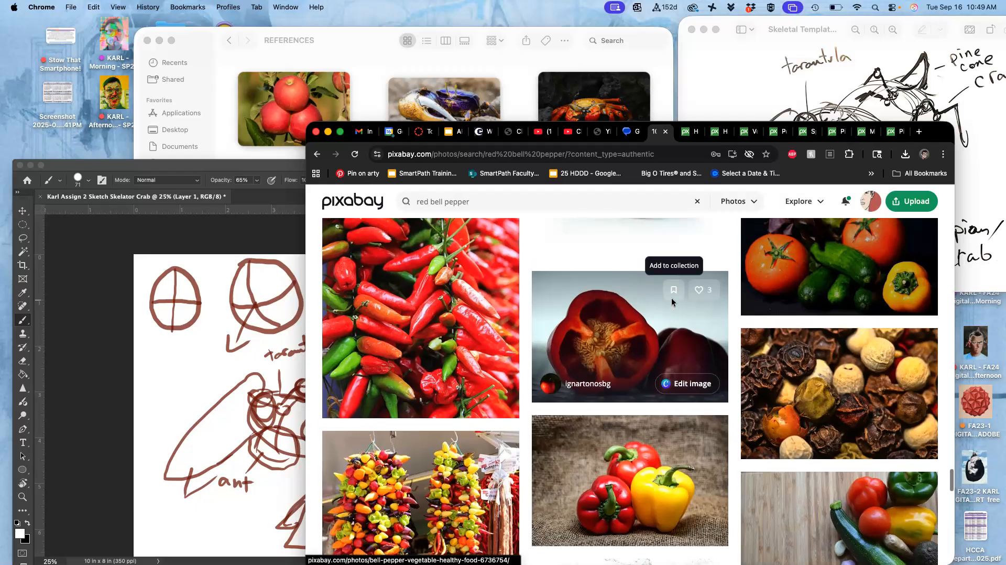
scroll(671, 297, up, 10)
scroll(671, 298, up, 5)
scroll(672, 298, up, 2)
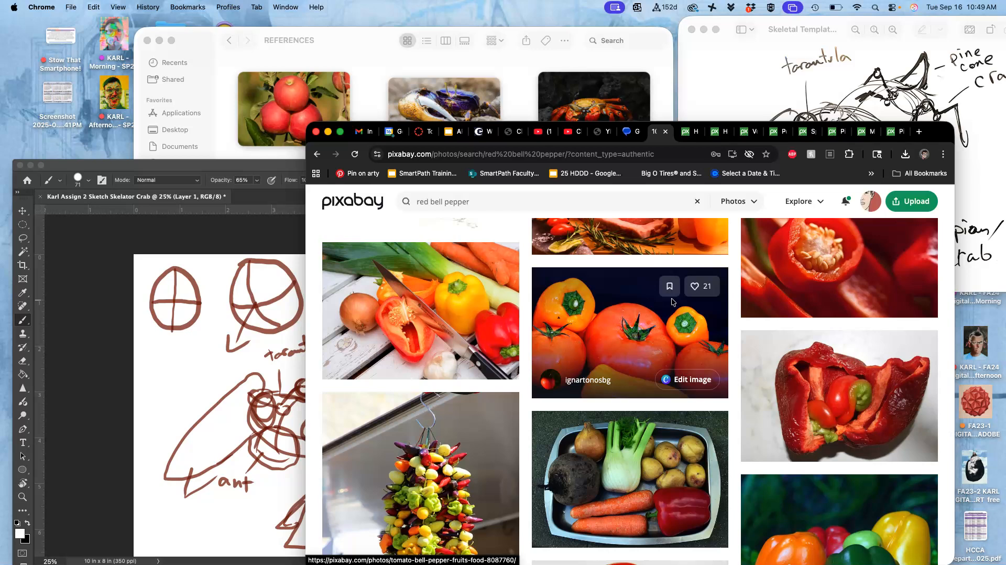
right_click(849, 357)
click(864, 363)
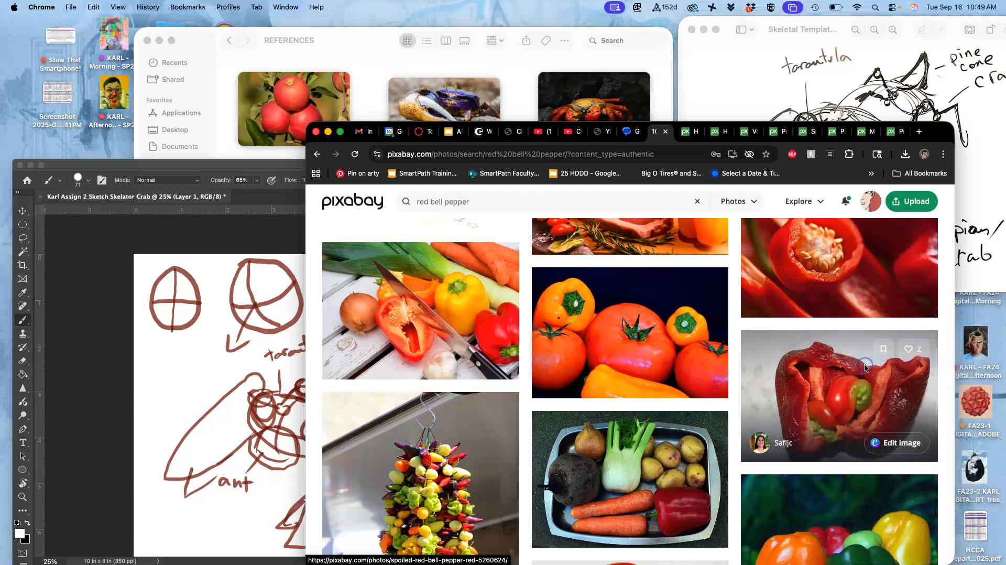
- Check the download options of the spoiled red bell pepper photo and close its page
click(790, 135)
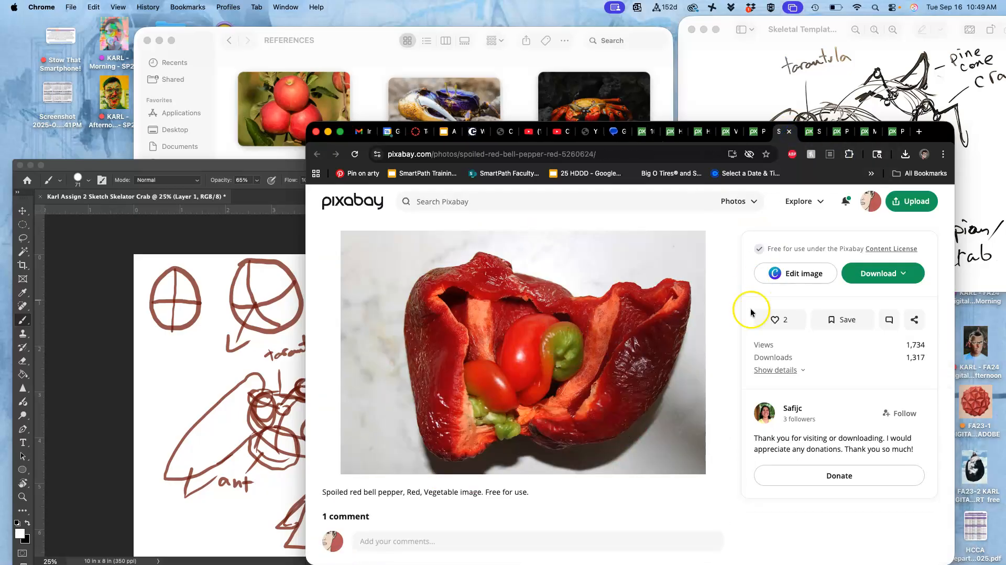
click(883, 277)
click(767, 376)
click(782, 408)
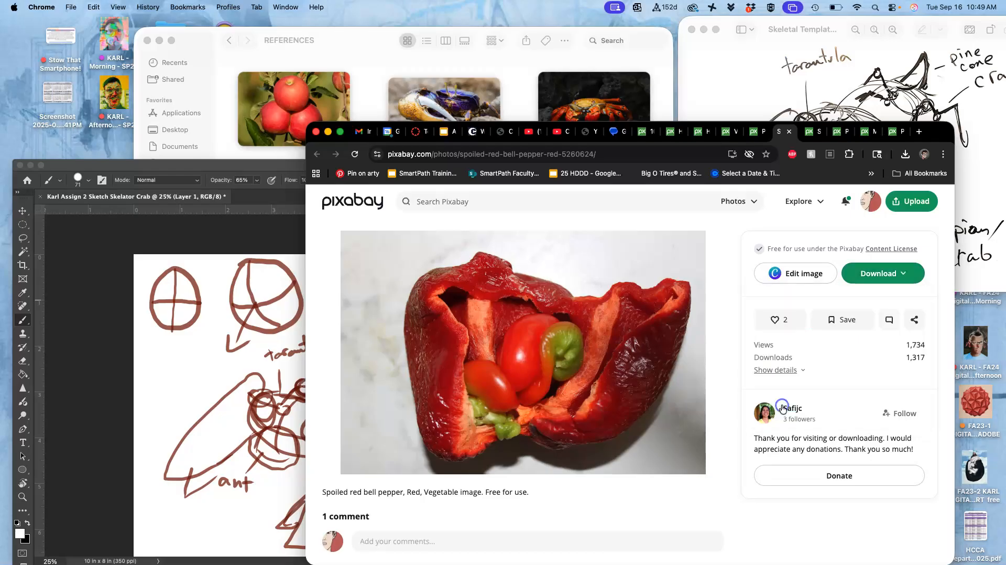
click(790, 132)
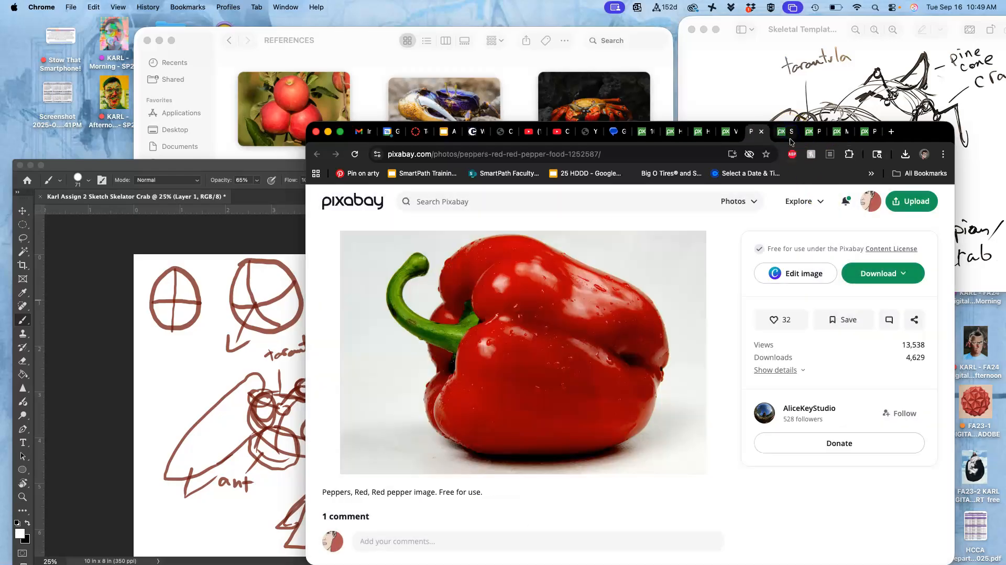
- Download the single glossy red bell pepper photo at 6016 × 4000 and close its page
click(880, 273)
click(767, 377)
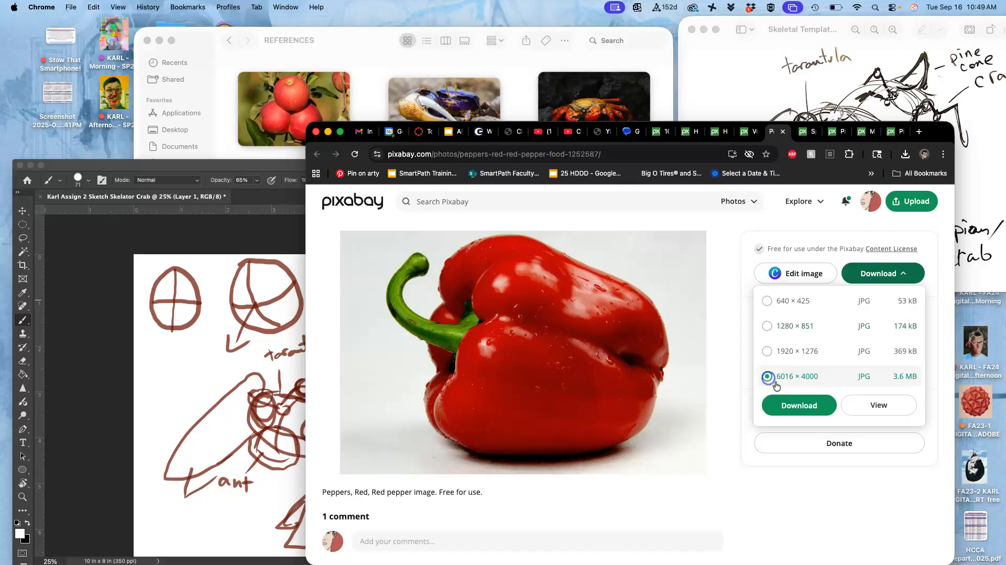
click(788, 404)
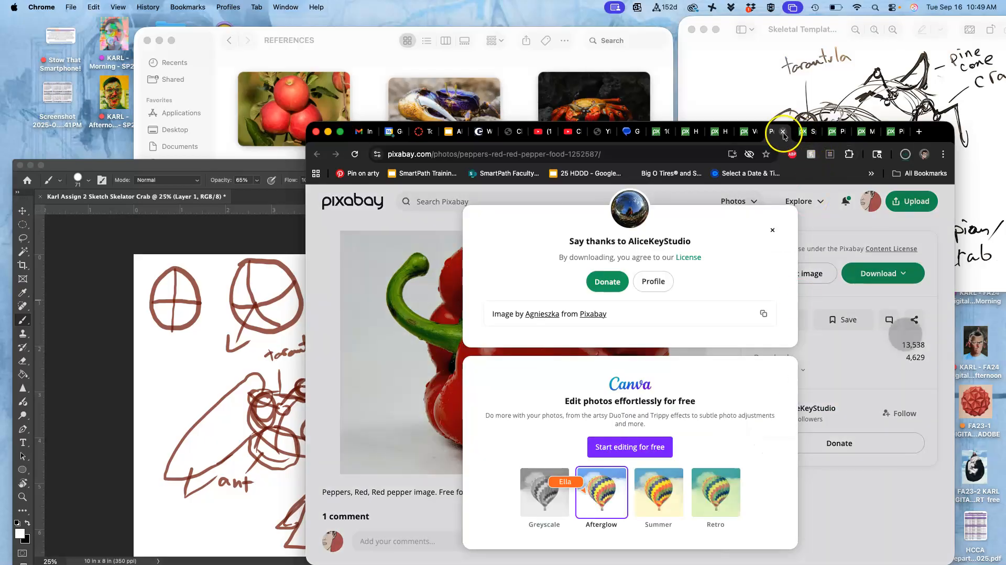
click(783, 132)
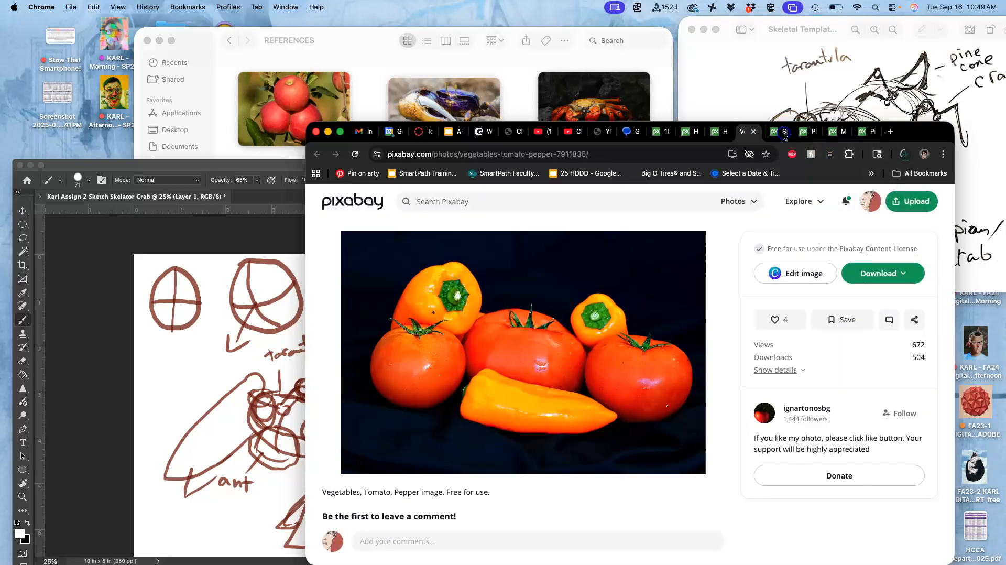
- Download the photo of tomatoes with peppers on a dark background at 7952 × 5304 and close its page
click(922, 277)
click(776, 371)
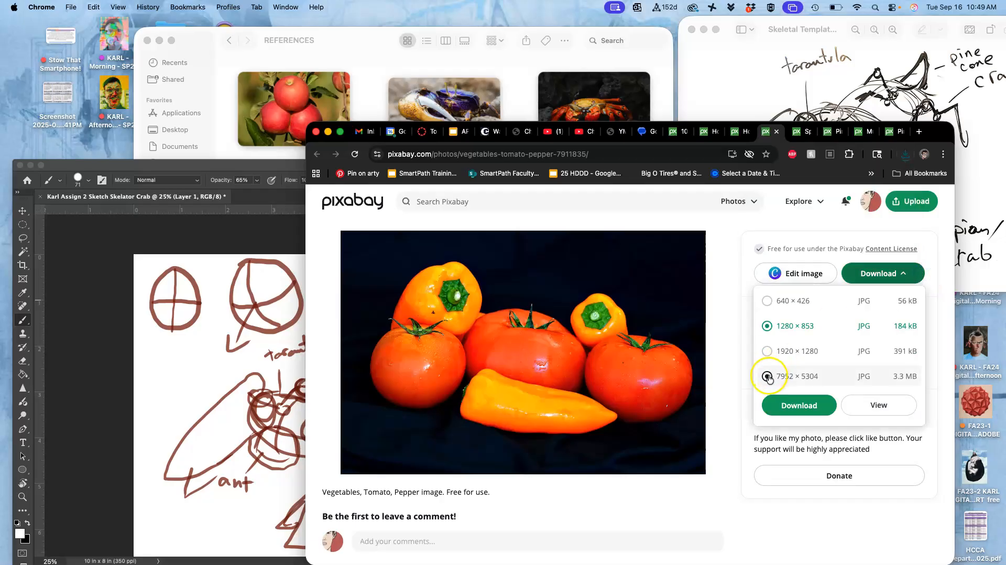
click(783, 405)
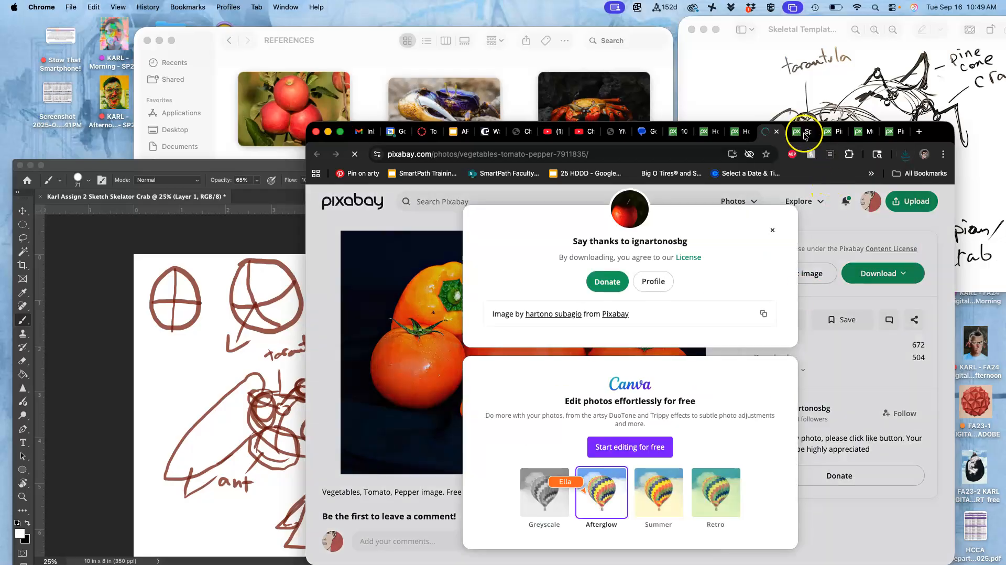
click(776, 131)
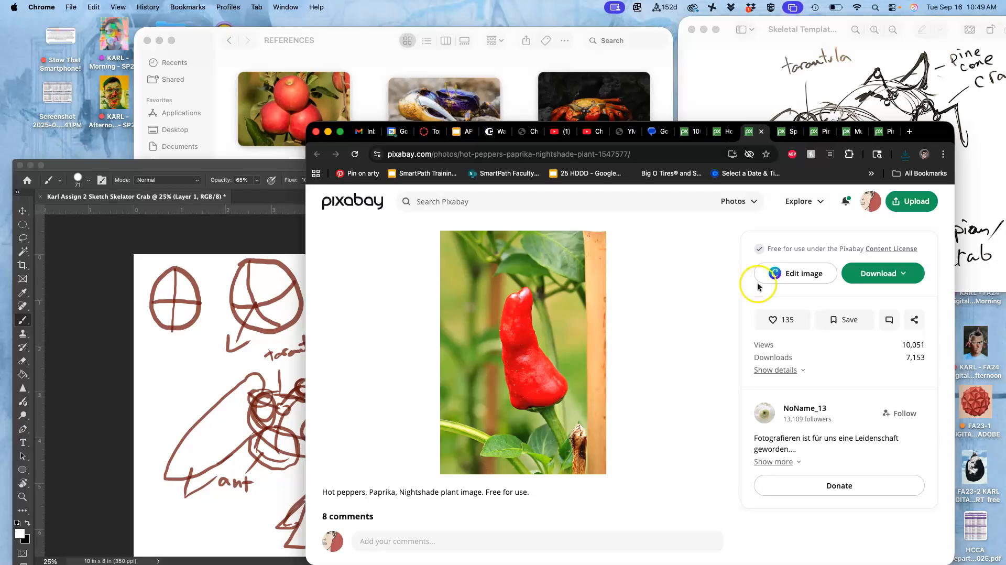
- Download the upright red hot pepper photo at 4000 × 5871 and close its page
click(866, 274)
click(767, 376)
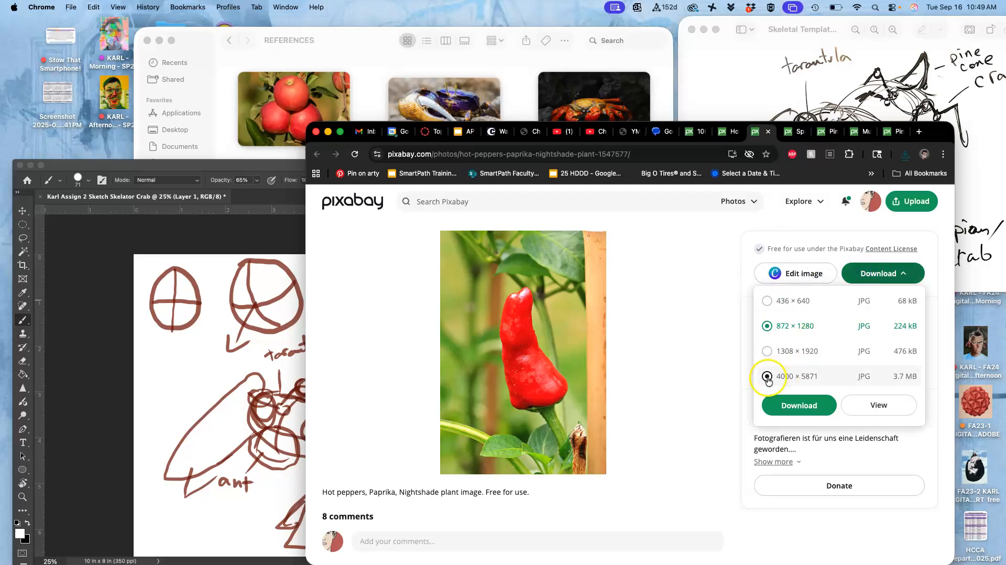
click(790, 407)
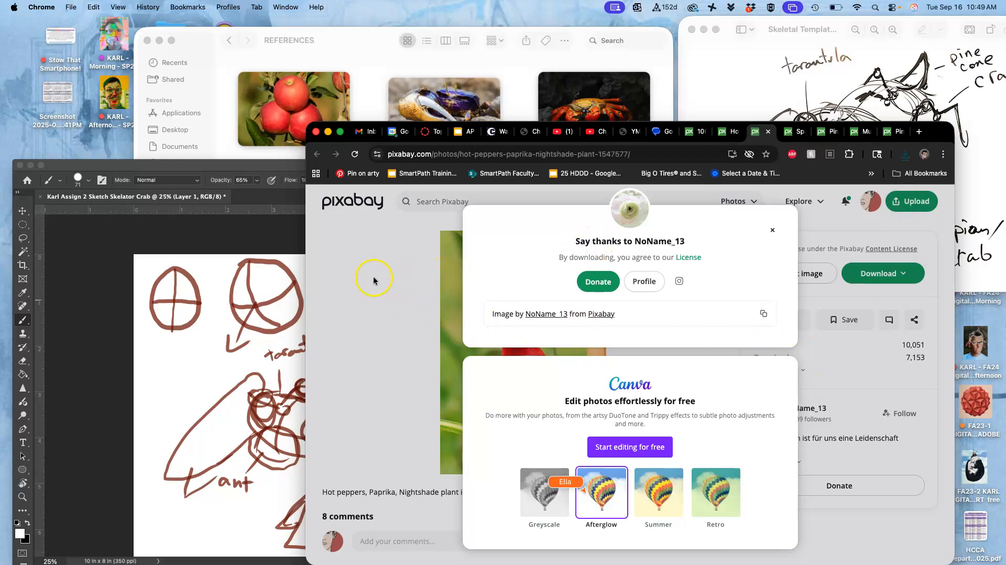
click(774, 230)
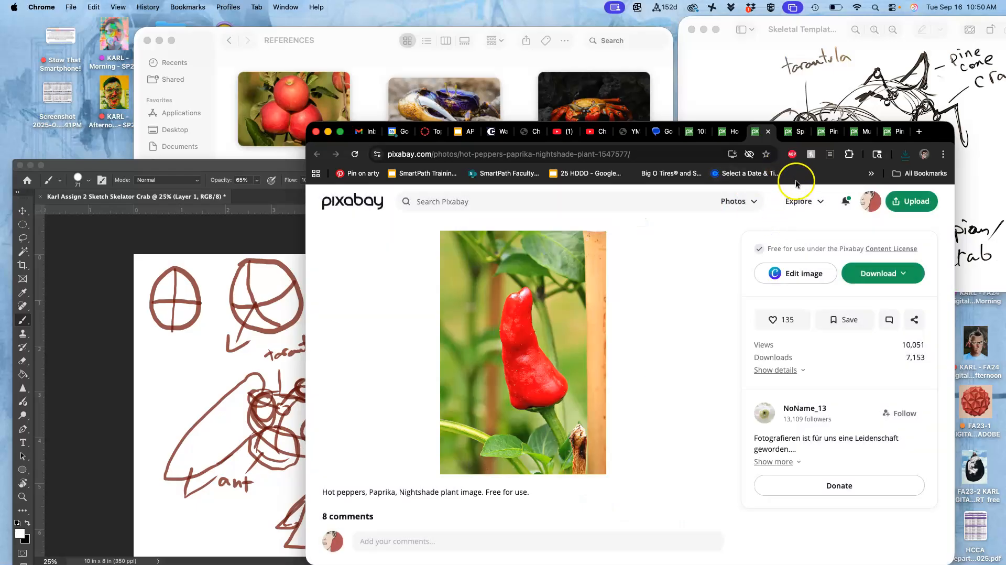
click(768, 133)
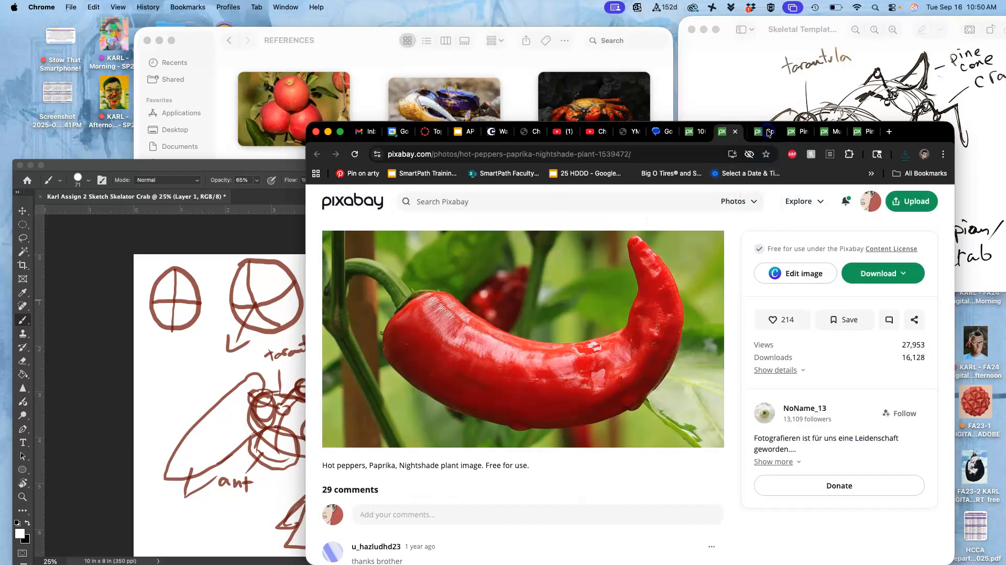
- Download the curved red hot pepper photo at 4000 × 2158 and close its page
click(871, 273)
click(767, 377)
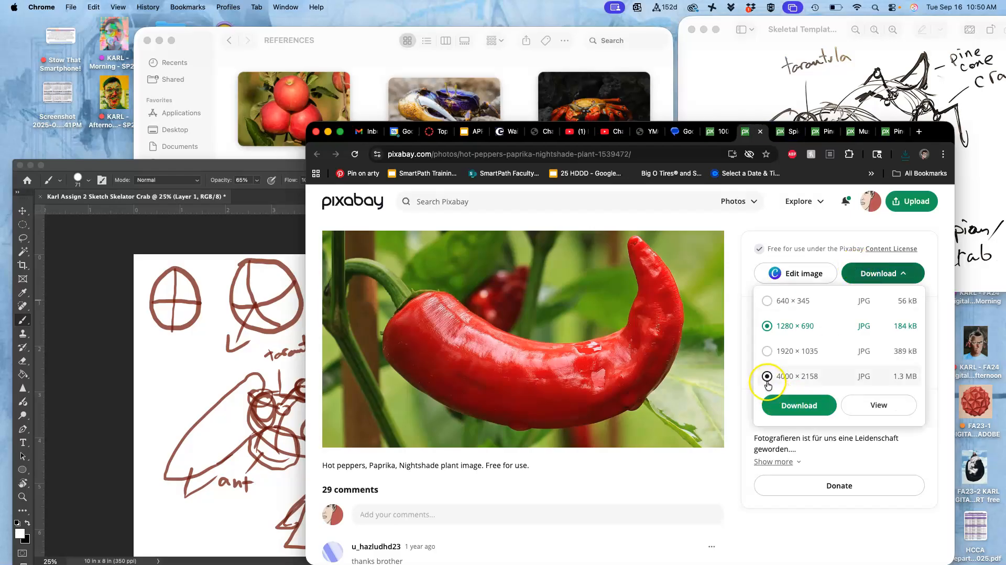
click(790, 404)
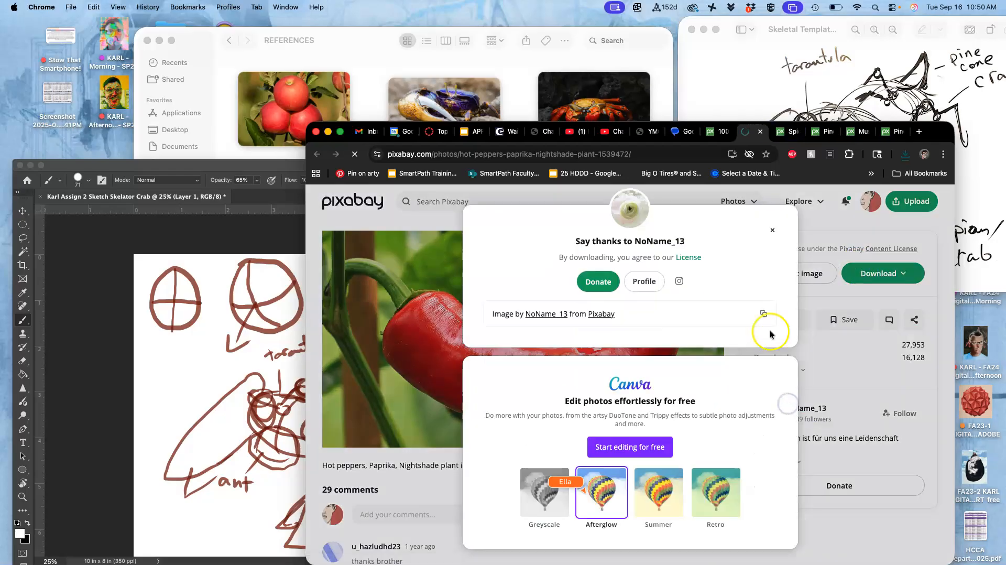
click(498, 193)
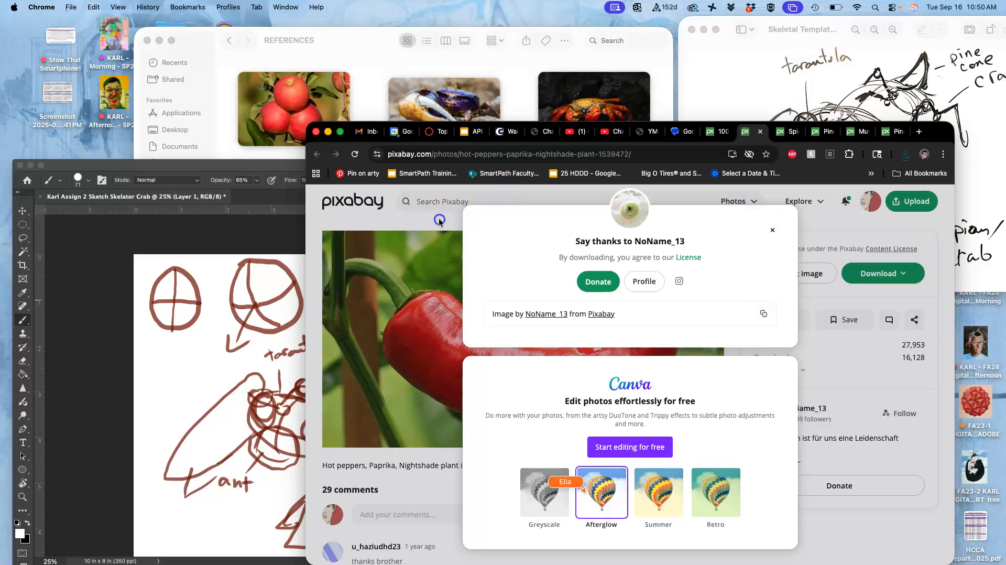
click(759, 135)
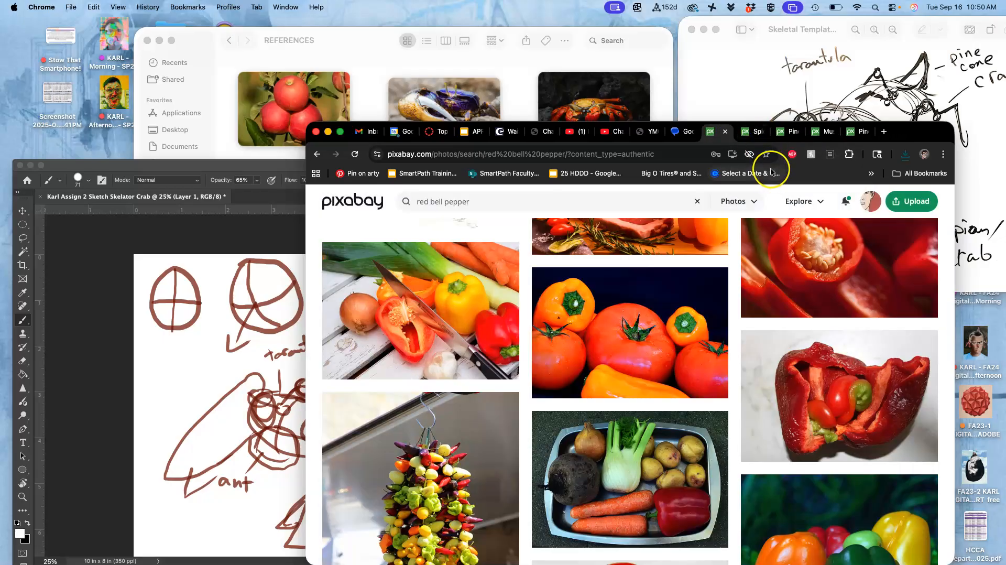
- Close the leftover spider, pine cone and mushroom photo pages and minimize the browser window
click(758, 134)
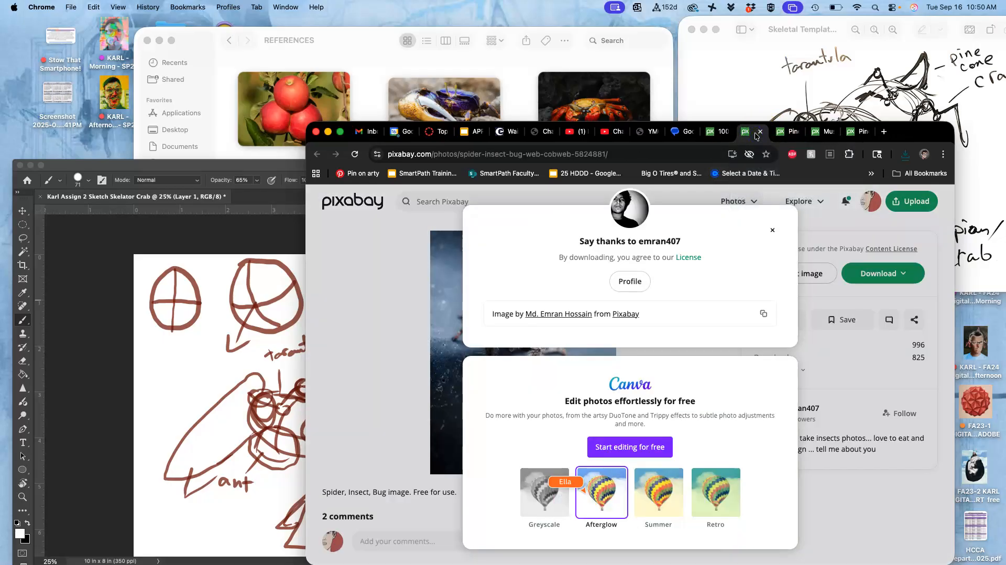
click(774, 230)
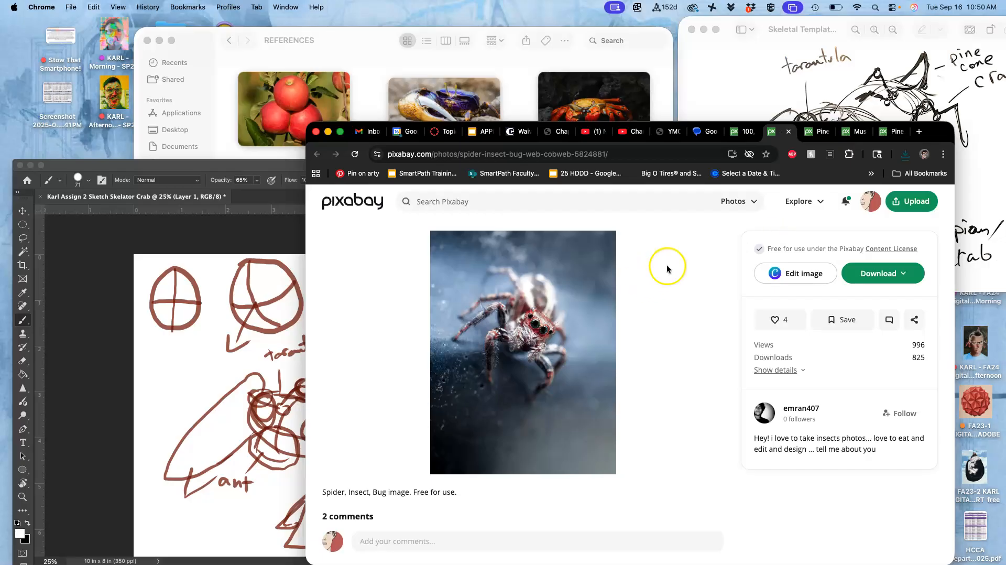
click(789, 134)
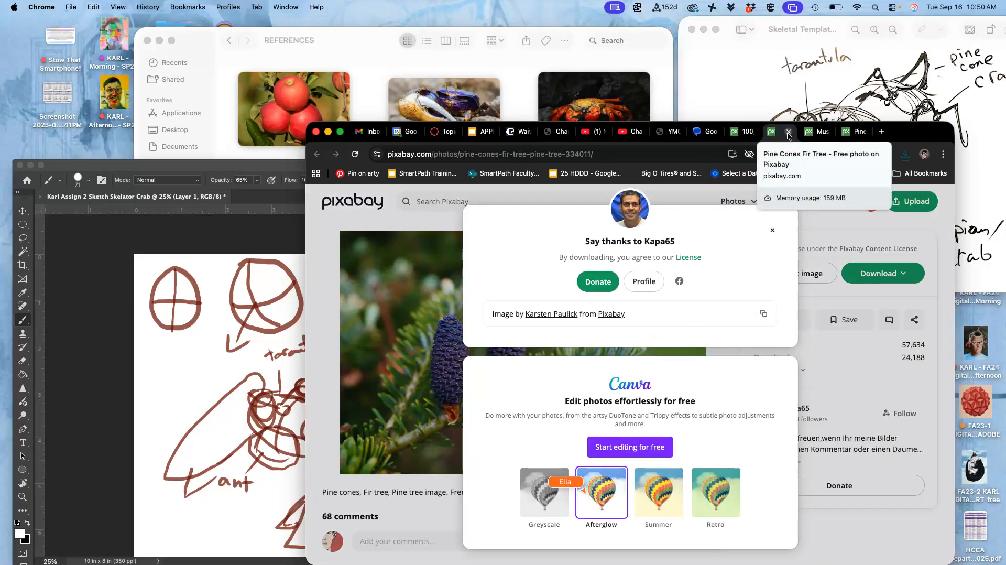
click(788, 134)
click(788, 134)
click(788, 134)
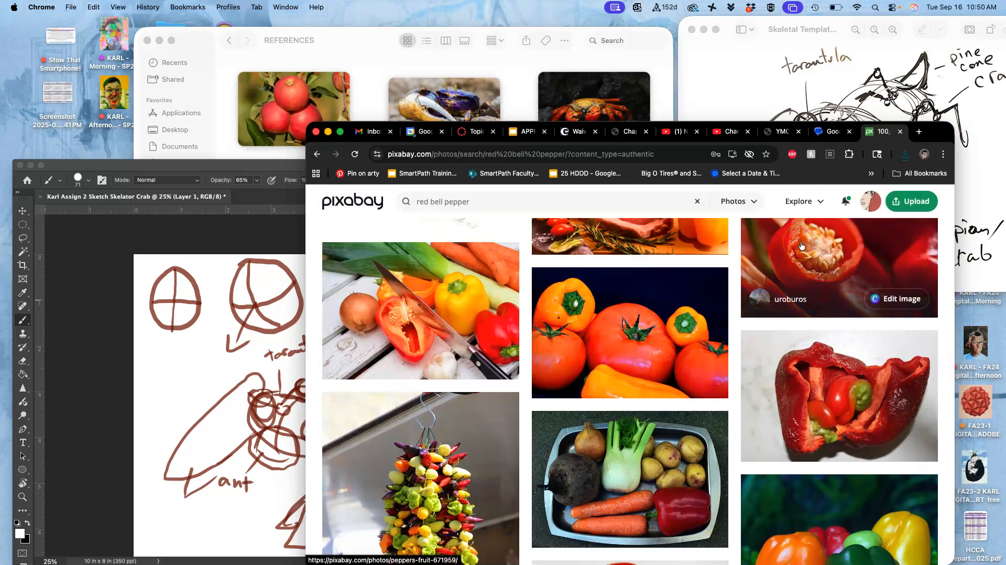
click(328, 131)
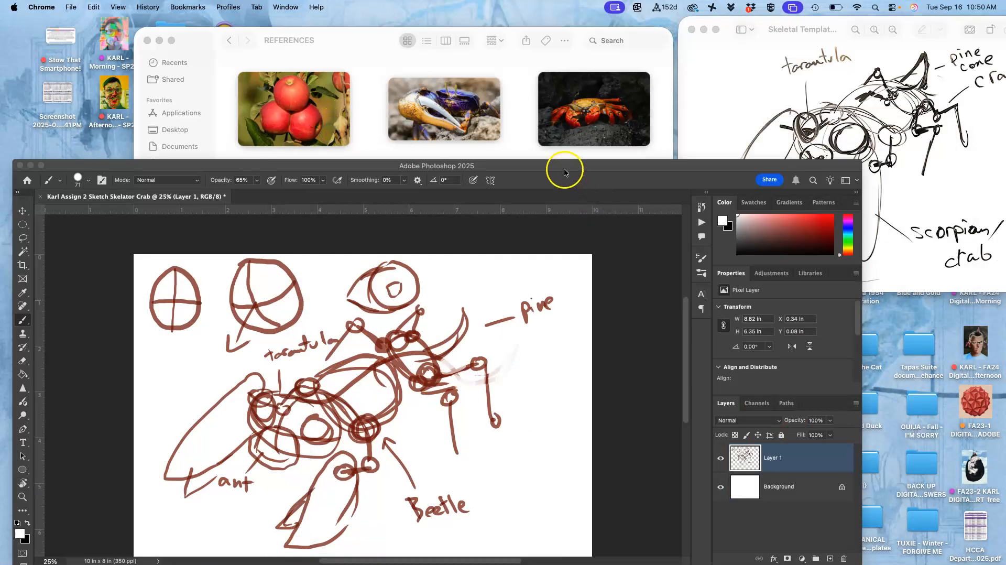
- Move and enlarge the Photoshop window and close the skeletal template sketch preview
drag(564, 170, 574, 101)
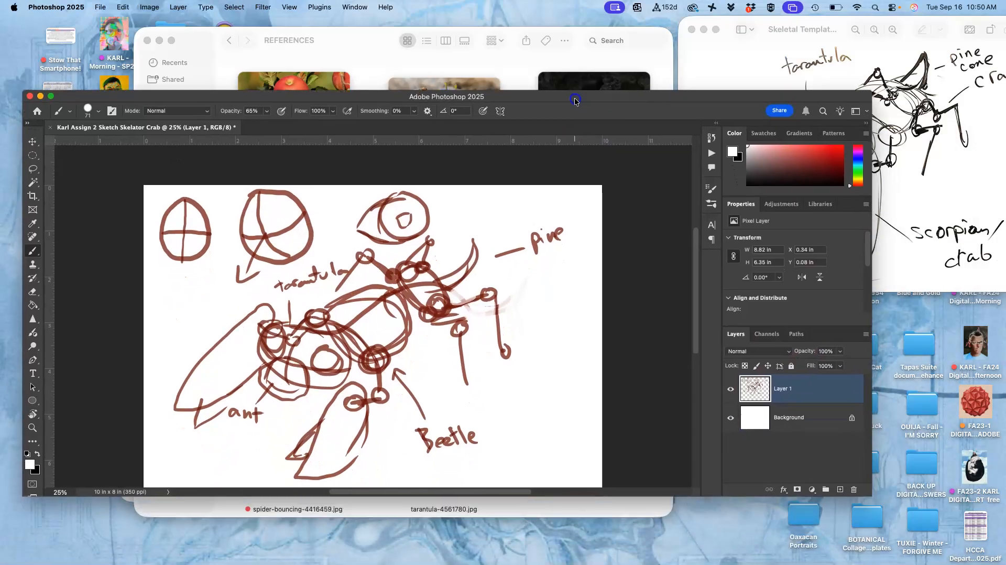
drag(869, 492, 909, 553)
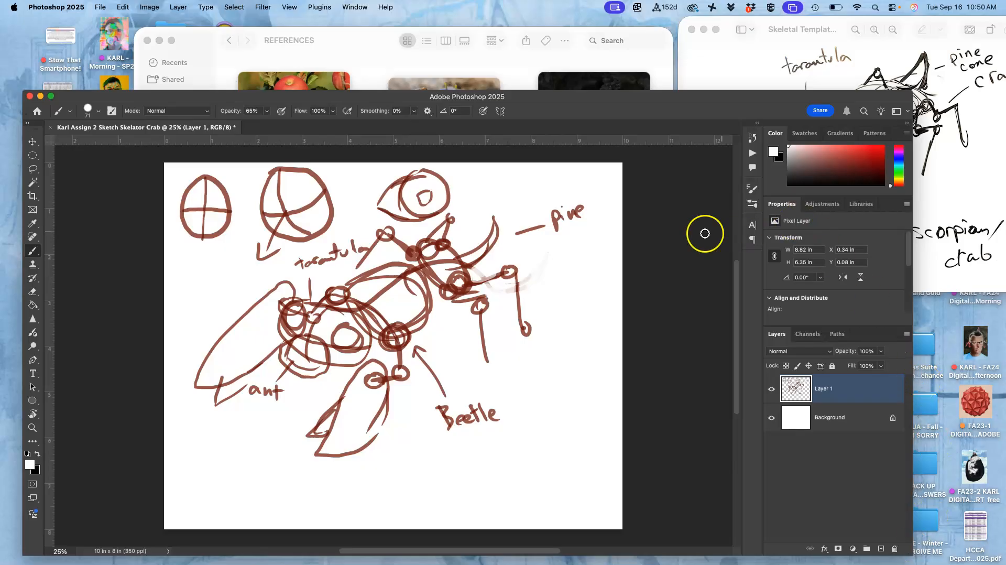
click(949, 77)
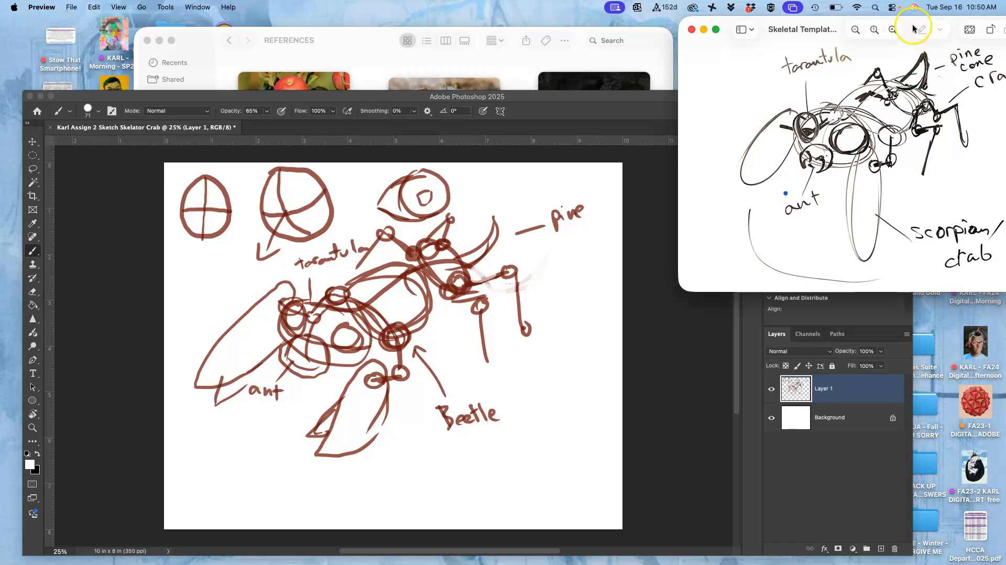
drag(910, 22, 805, 25)
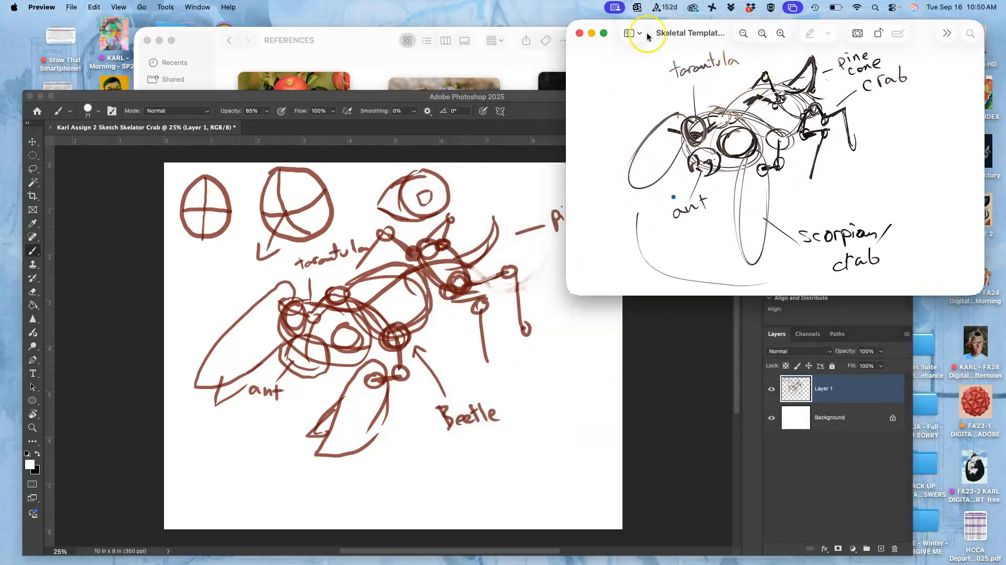
click(579, 34)
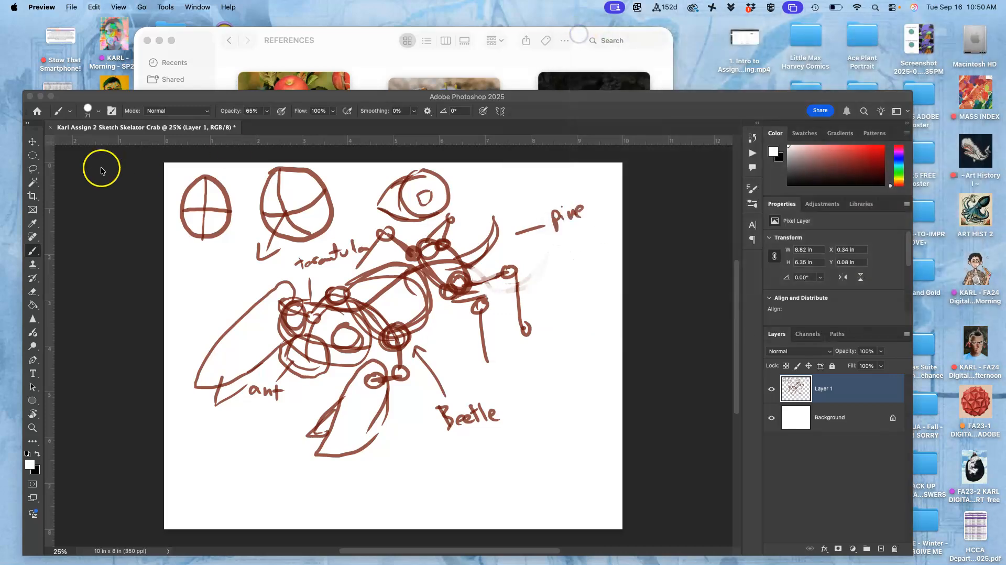
- Close the brown Assignment 2 crab sketch document in Photoshop
click(53, 129)
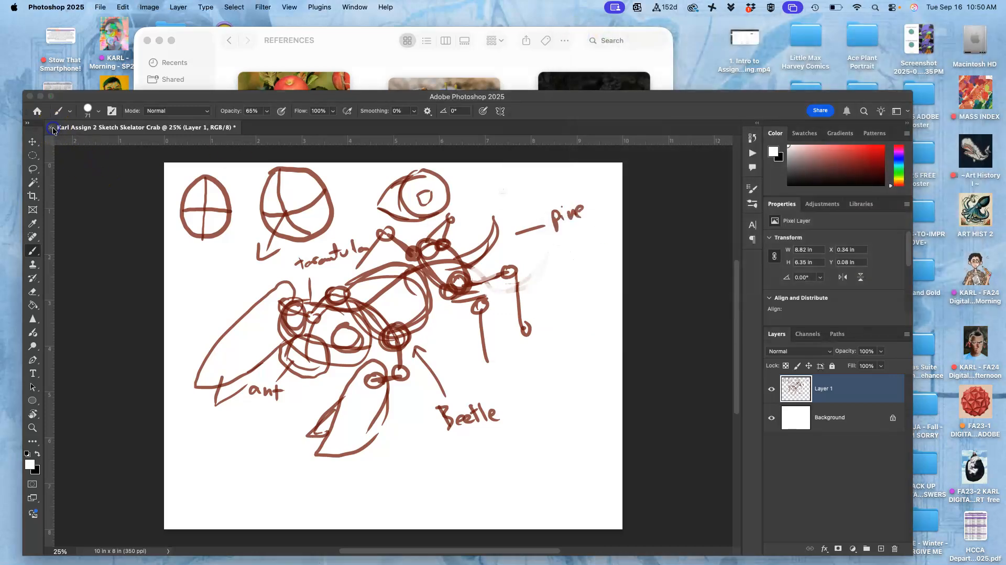
click(51, 127)
click(505, 235)
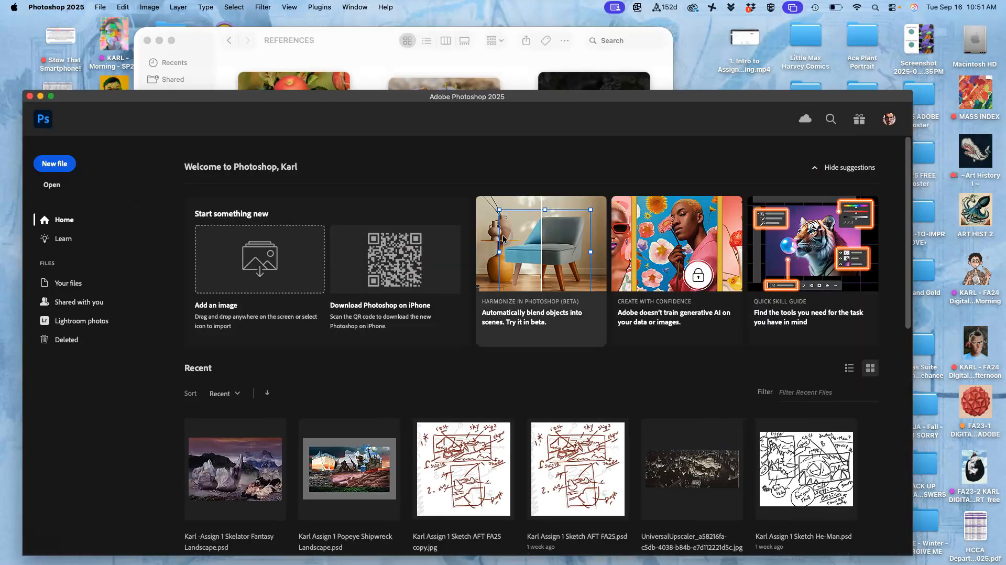
- Move the windows aside and open Skeletal Template Sketch.jpg from the Assign. #2 folder in Adobe Photoshop 2025
drag(278, 103, 309, 422)
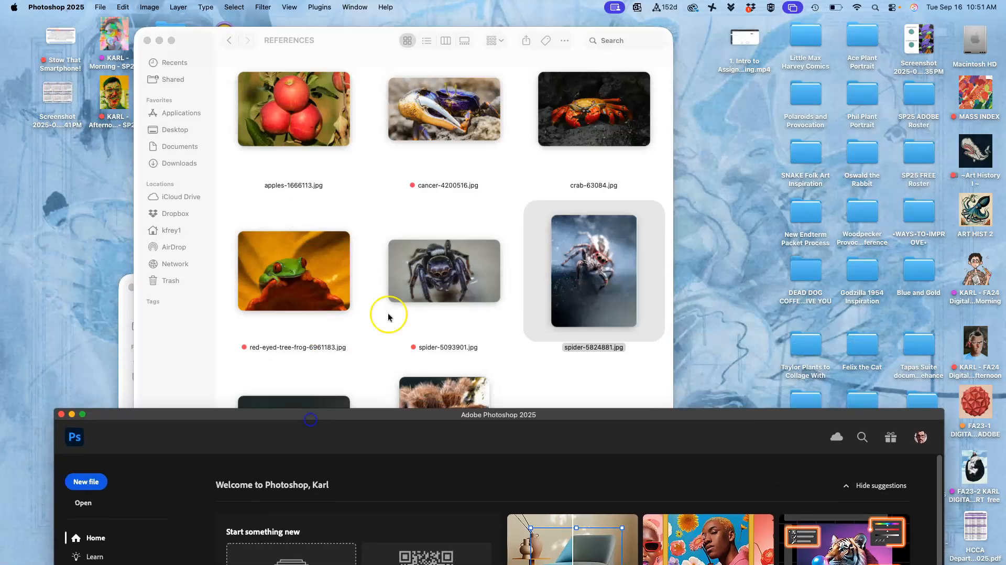
drag(361, 38, 518, 63)
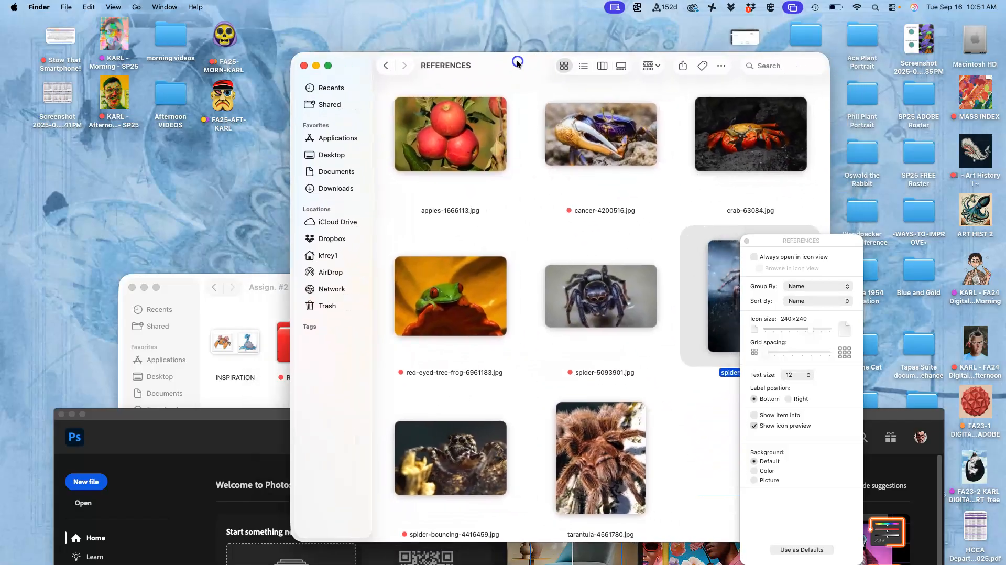
click(272, 289)
click(374, 347)
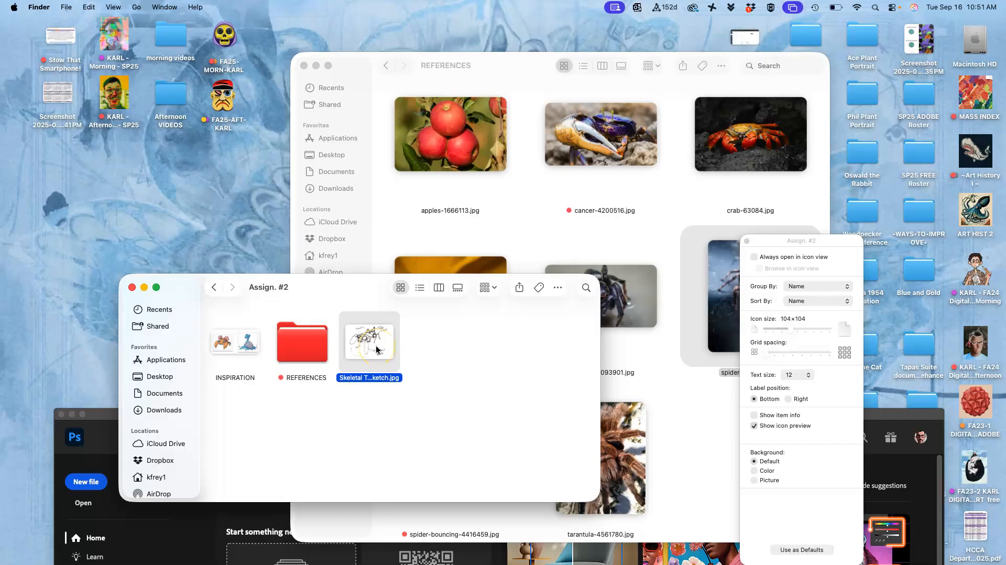
right_click(376, 350)
mouse_move(419, 355)
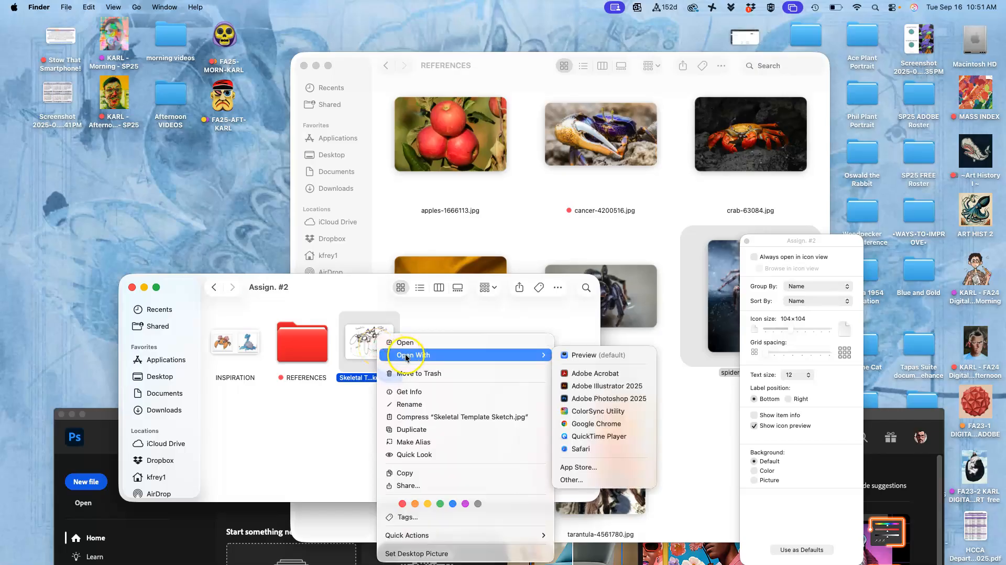
click(578, 397)
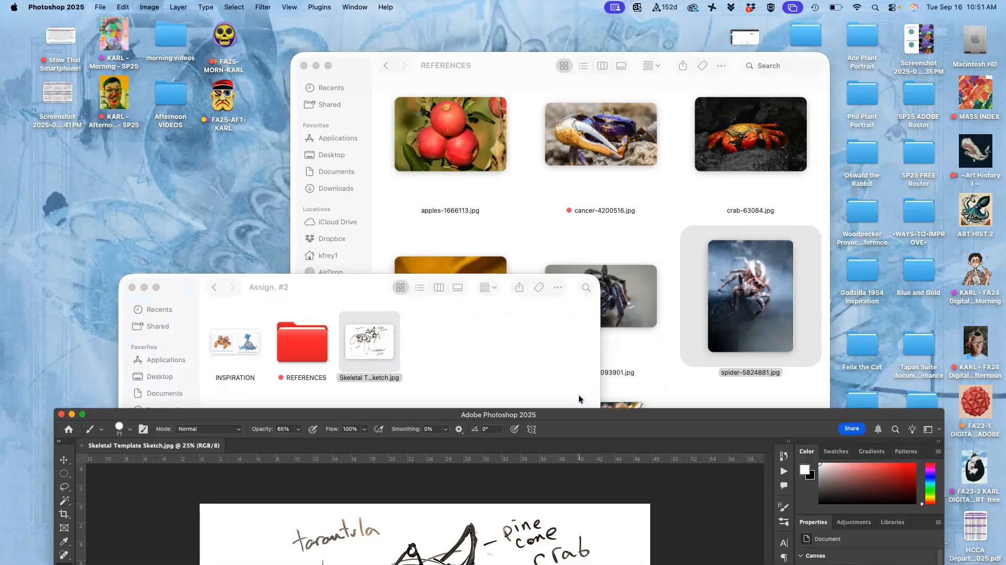
- Frame the sketch with guides, horizontal at about 1 and 31 inches and vertical at about 3 and 38 inches
drag(633, 412, 629, 35)
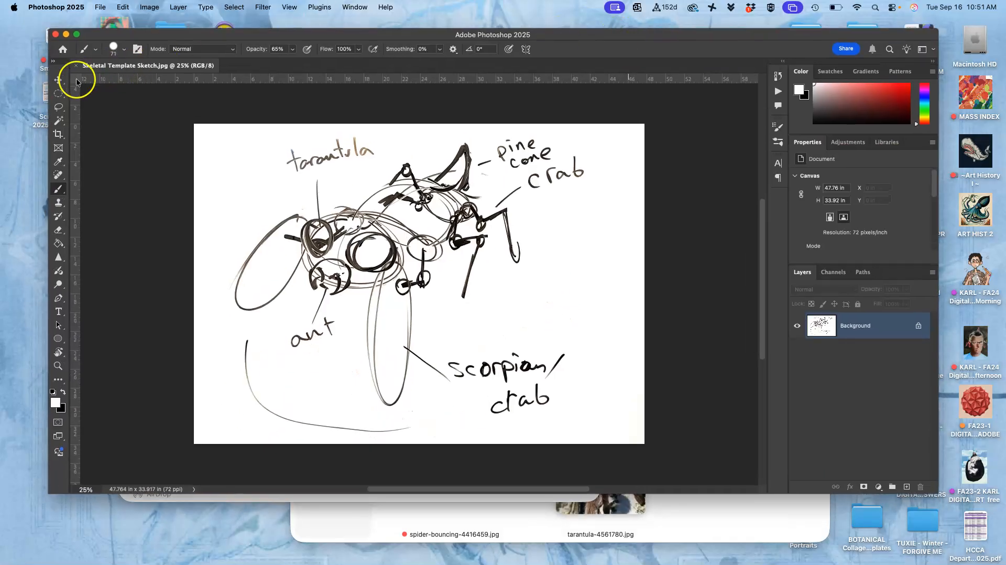
click(57, 80)
drag(498, 79, 497, 132)
drag(75, 204, 225, 222)
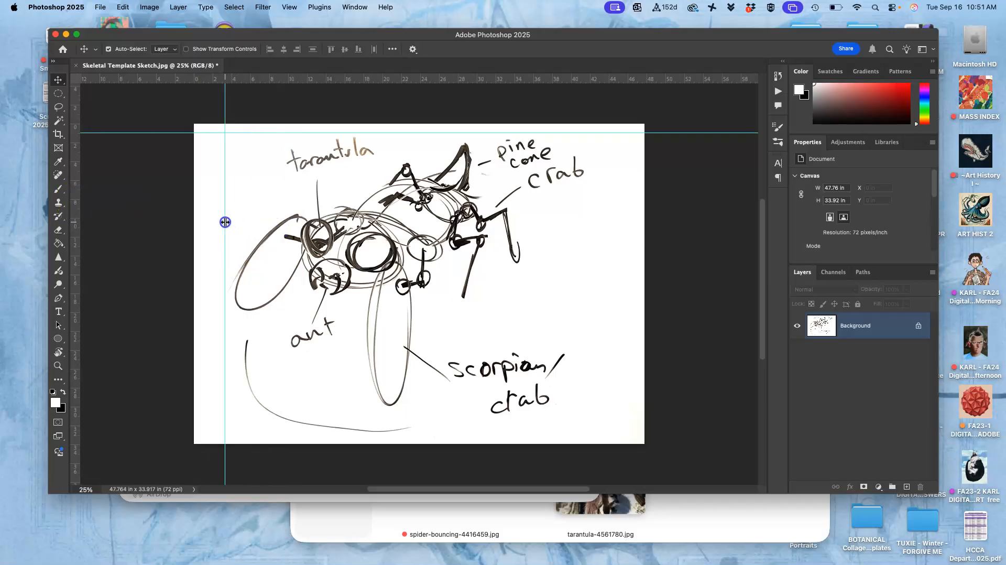
drag(443, 81, 453, 420)
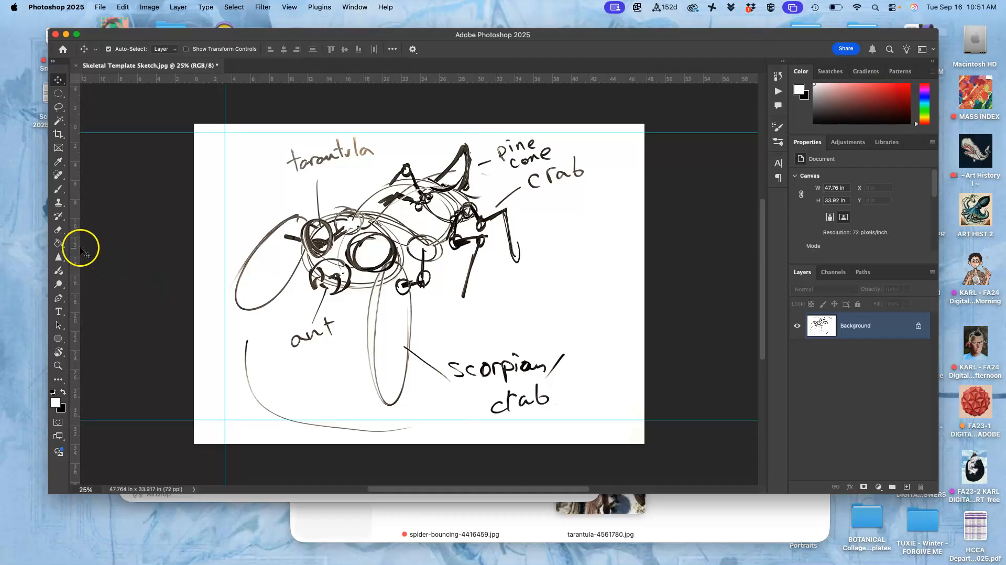
drag(75, 238, 549, 246)
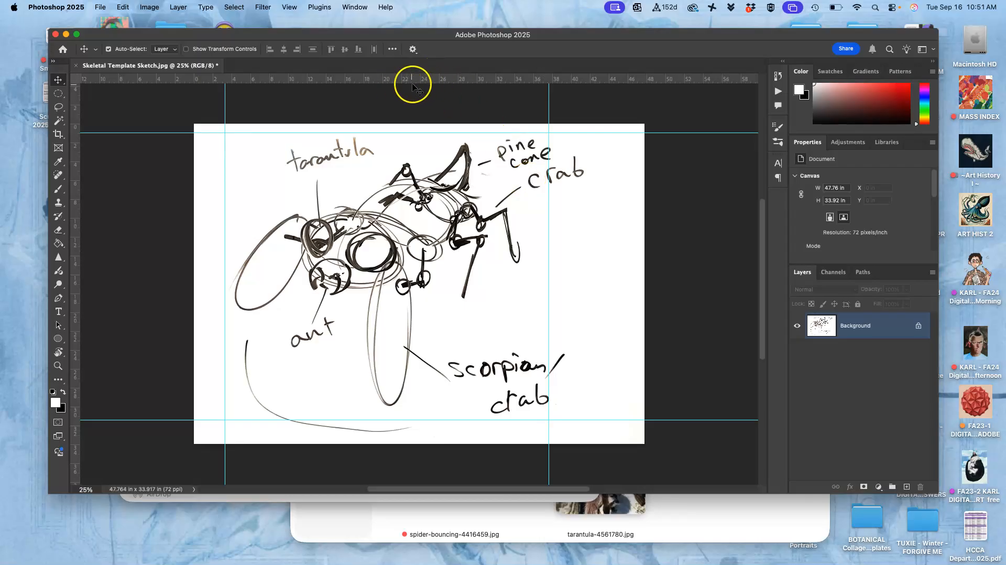
- Toggle the rulers and review the view options for rulers, showing guides and snapping to guides
key(super+r)
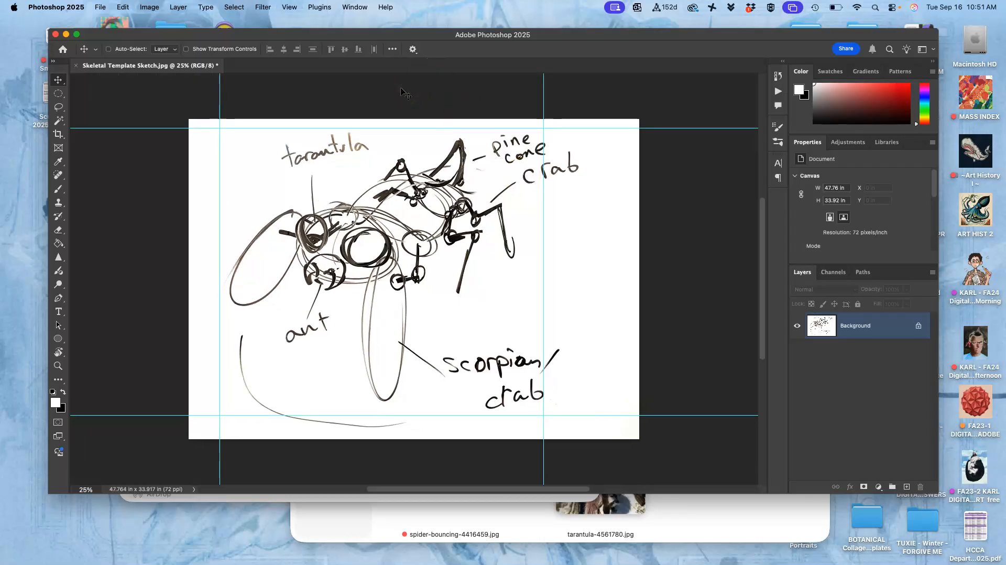
key(super+r)
key(super+r)
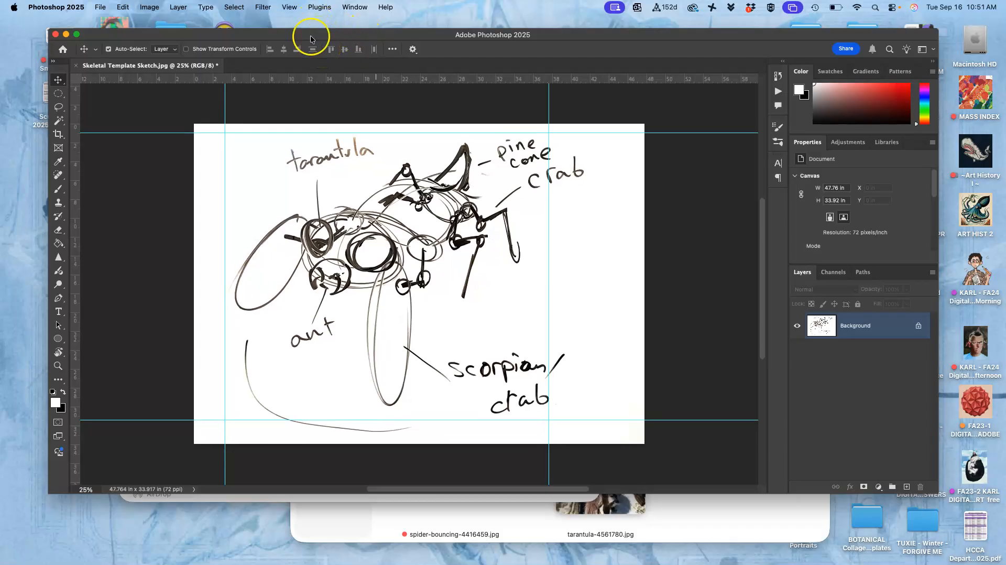
click(290, 8)
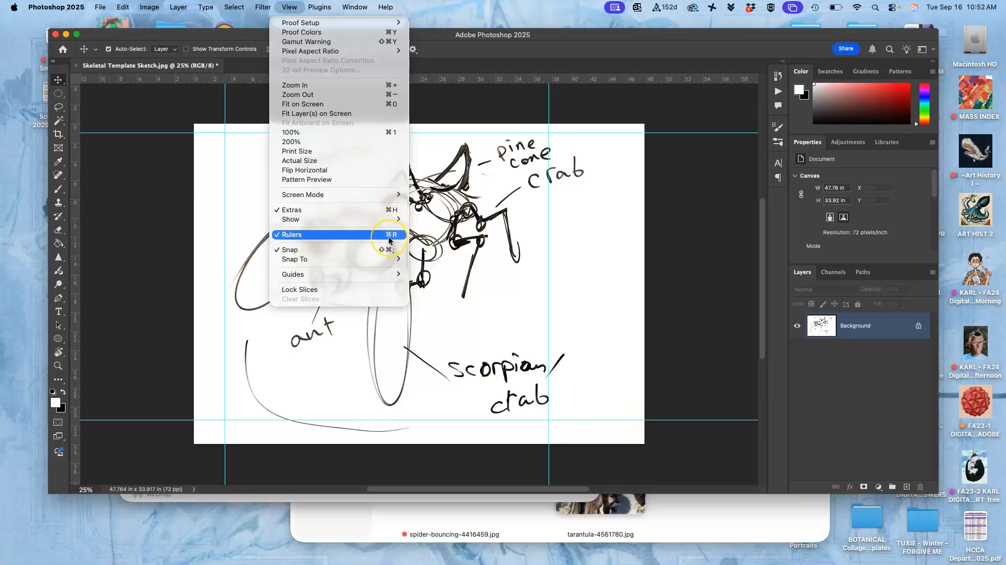
mouse_move(384, 223)
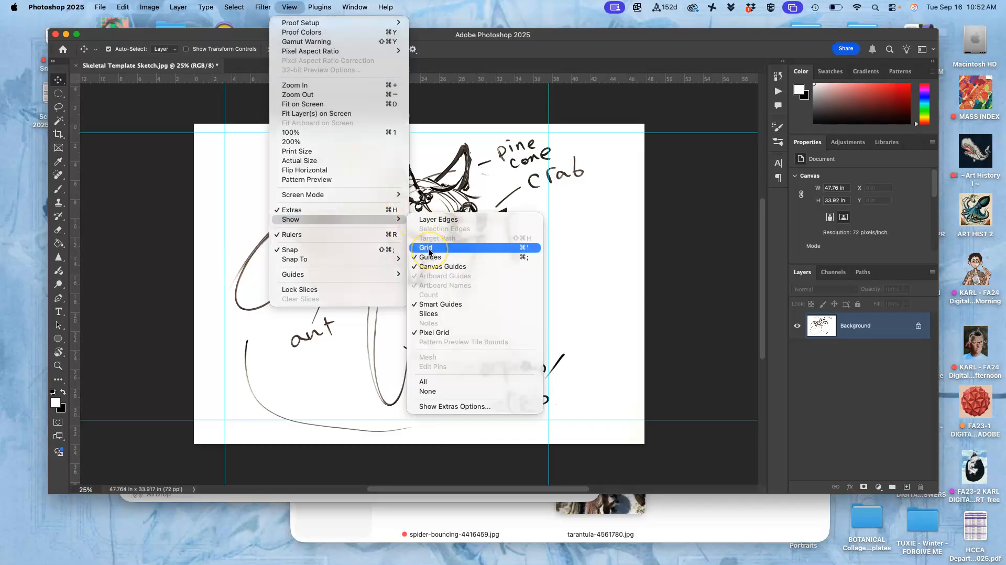
click(342, 259)
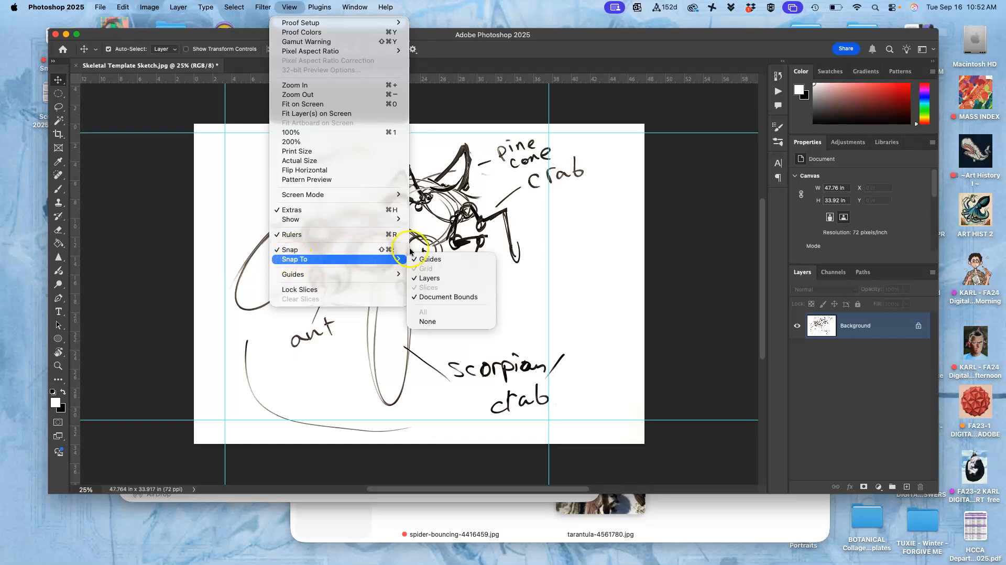
mouse_move(407, 260)
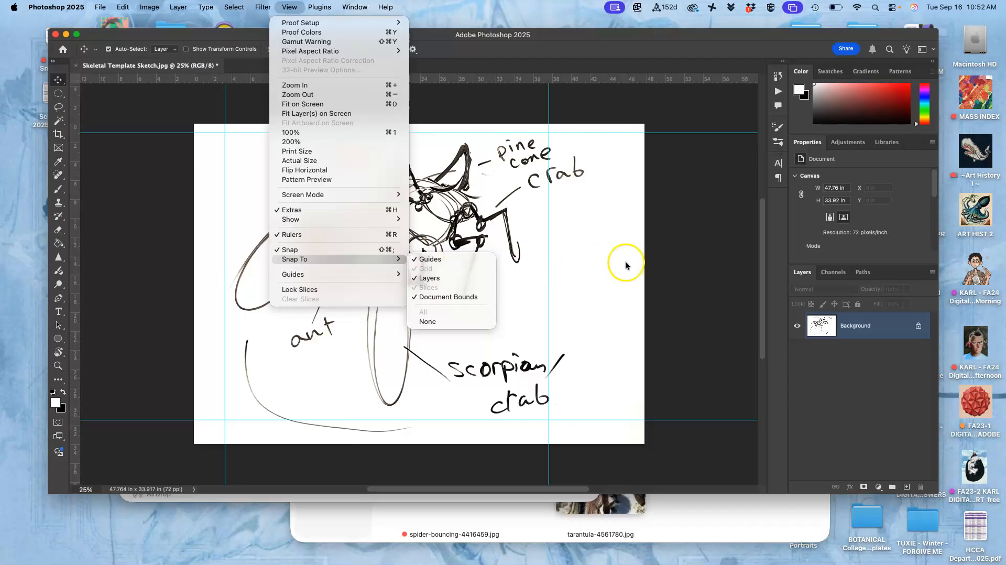
click(678, 260)
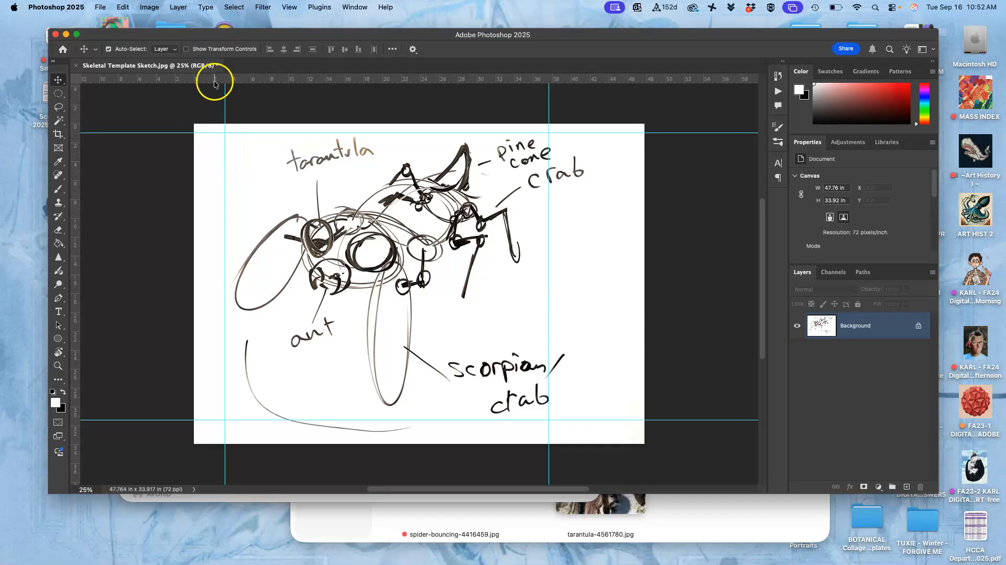
- Crop the sketch to the rectangle framed by the four guides
click(59, 134)
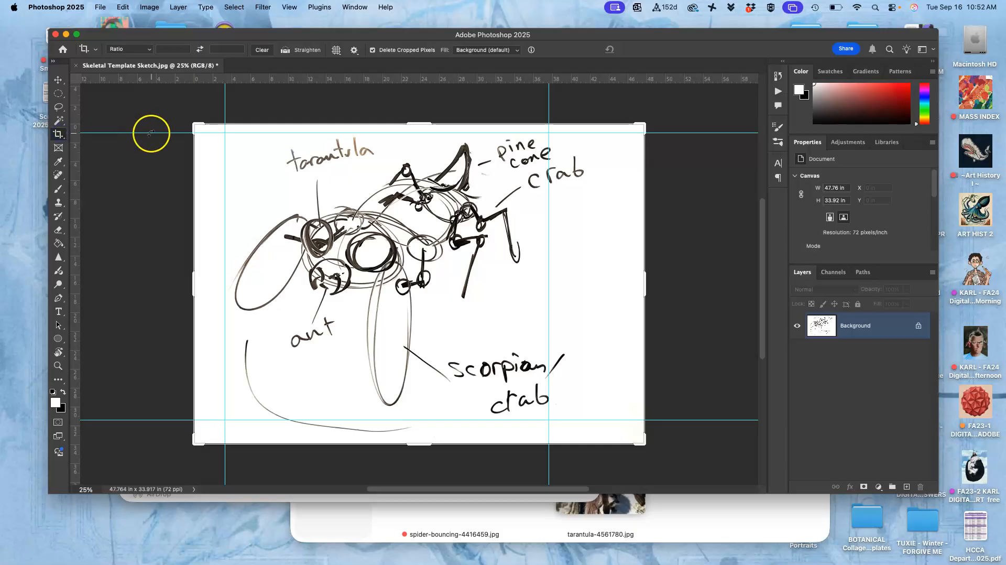
drag(195, 127, 210, 132)
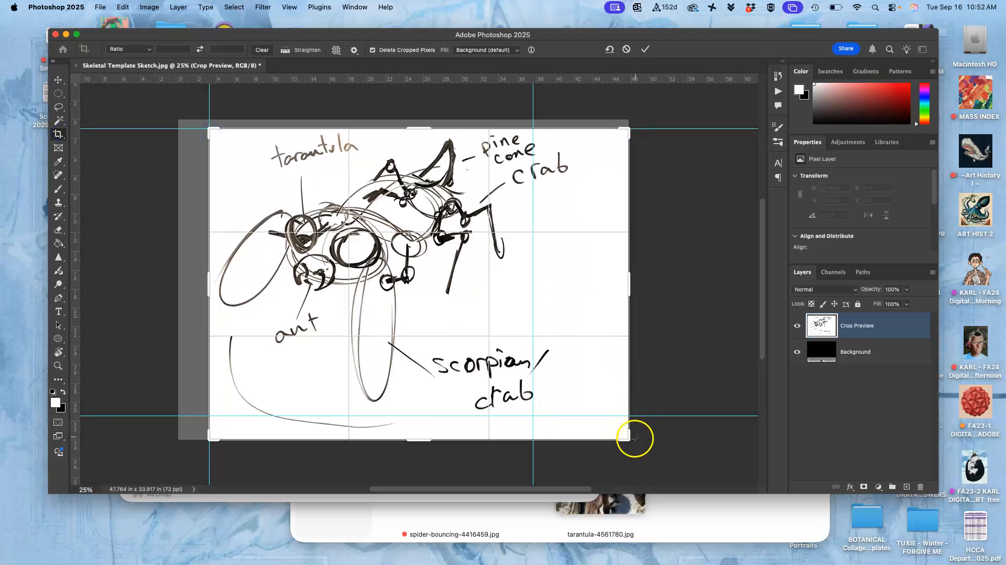
drag(628, 440, 581, 429)
key(Return)
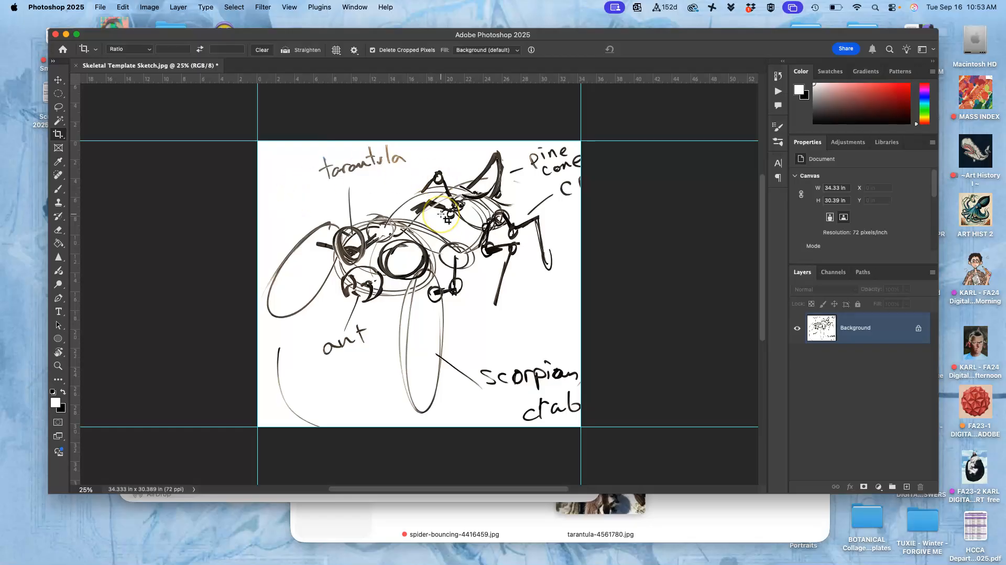
- Set the image resolution to 350 pixels/inch with resampling turned off in the Image Size settings
click(150, 7)
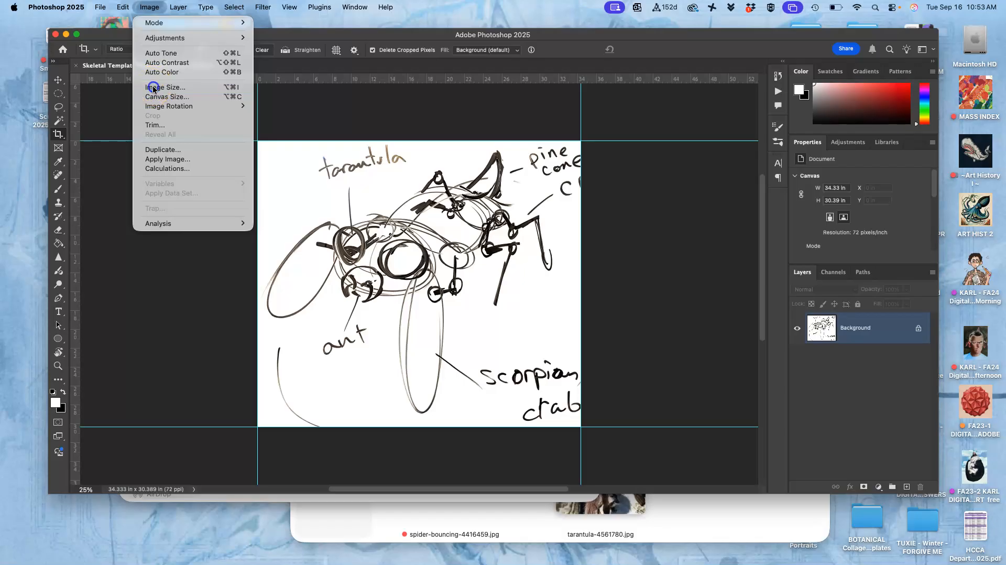
click(155, 87)
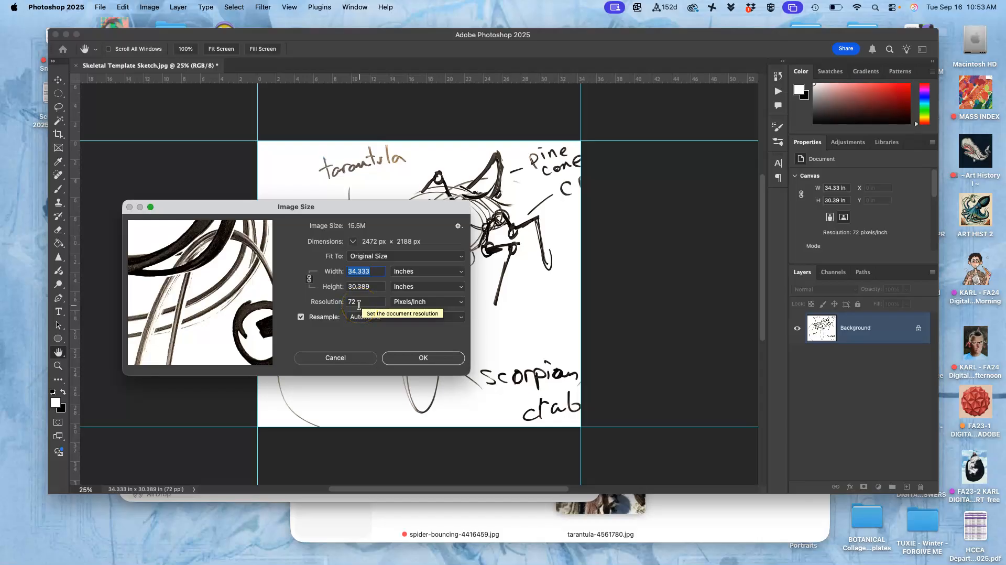
click(302, 318)
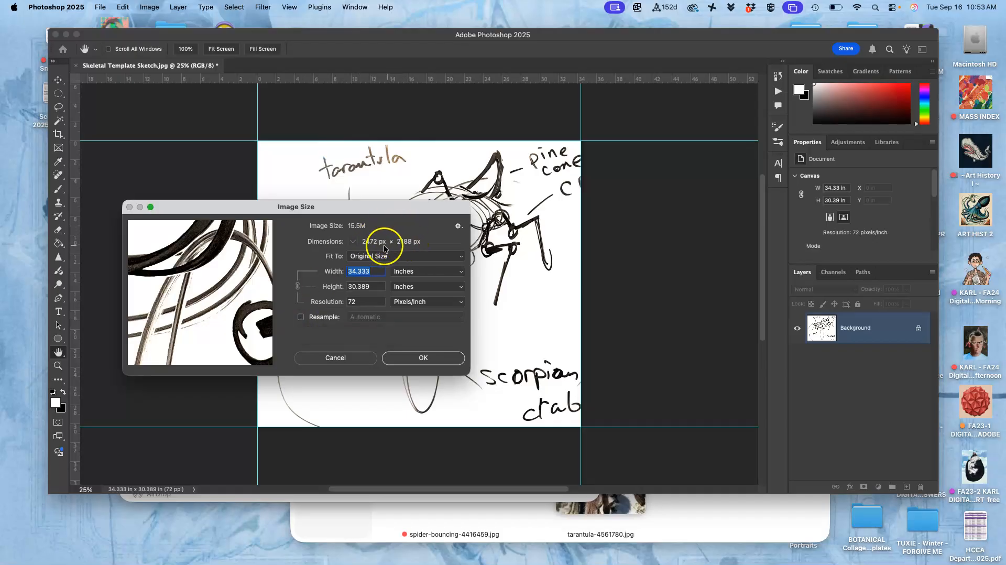
click(360, 302)
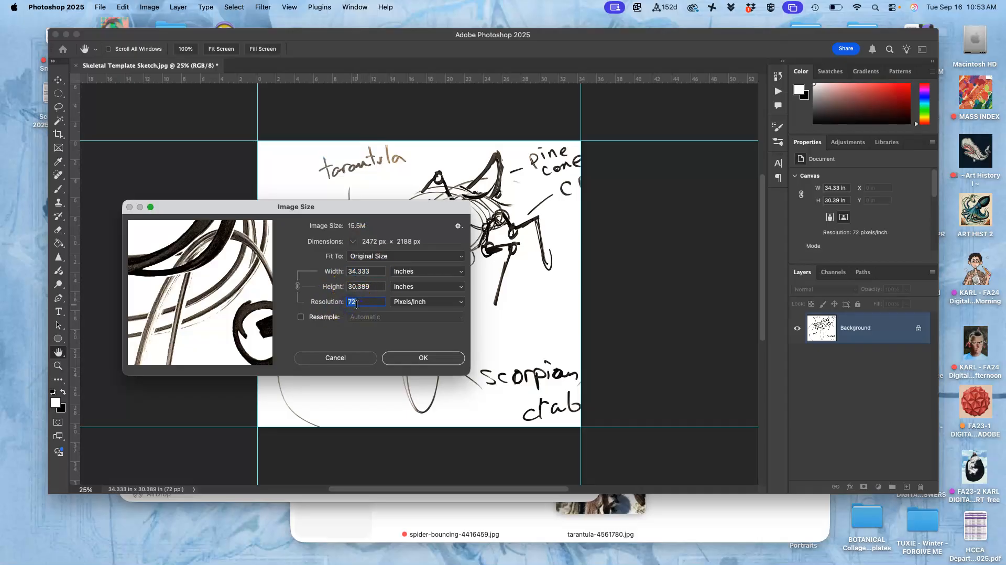
text(350)
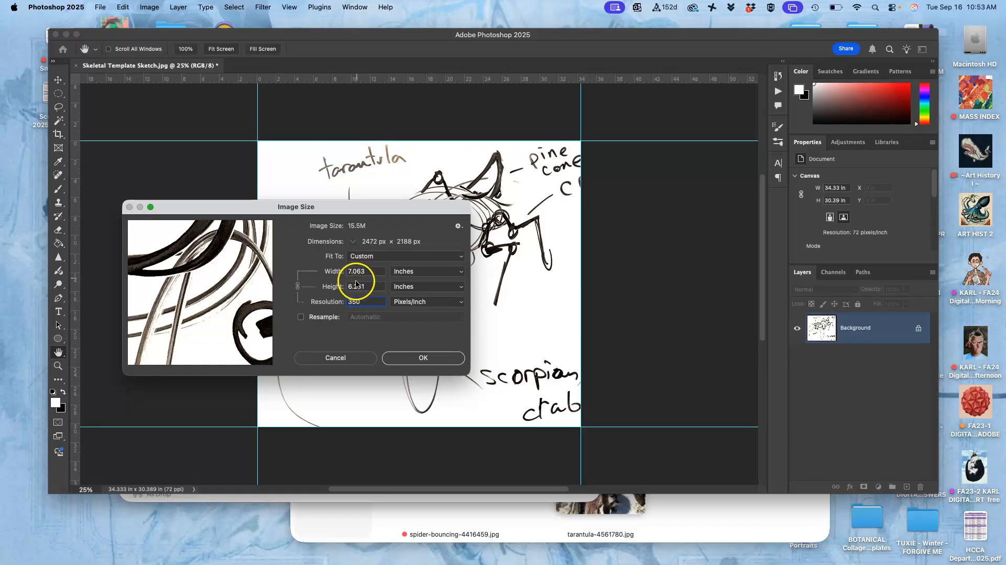
- Turn resampling back on, set the image width to 10 inches and apply the new image size
click(301, 319)
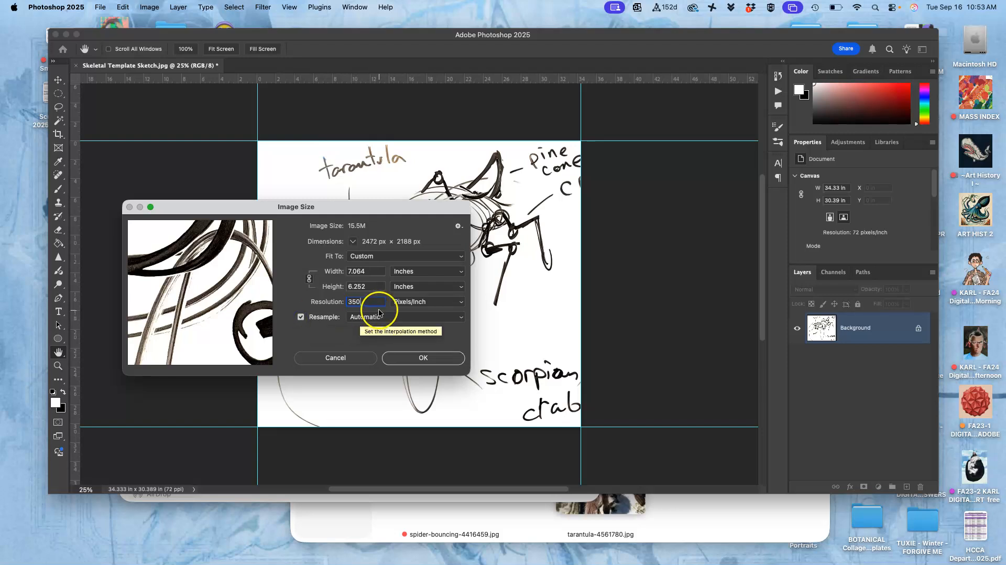
double_click(367, 272)
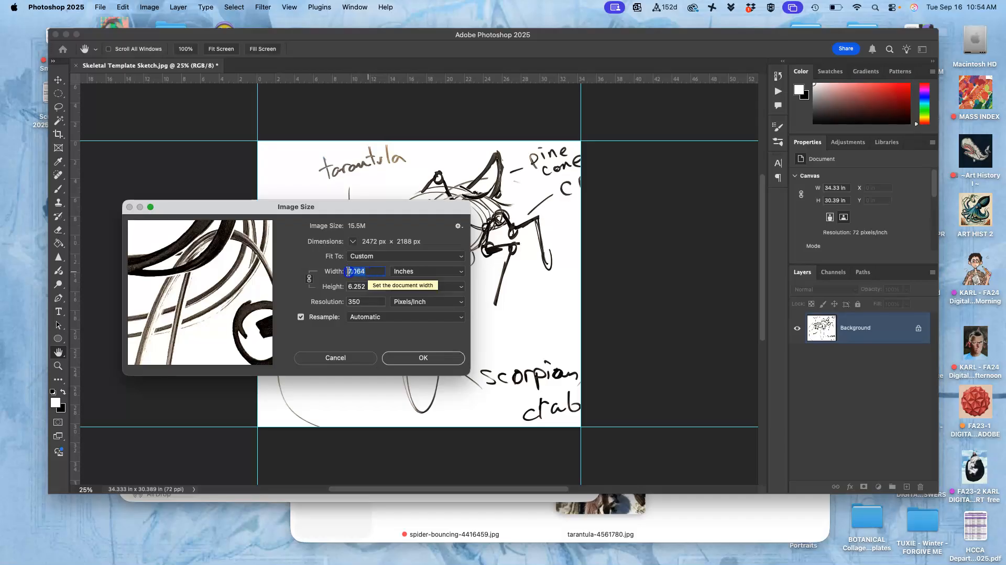
text(10)
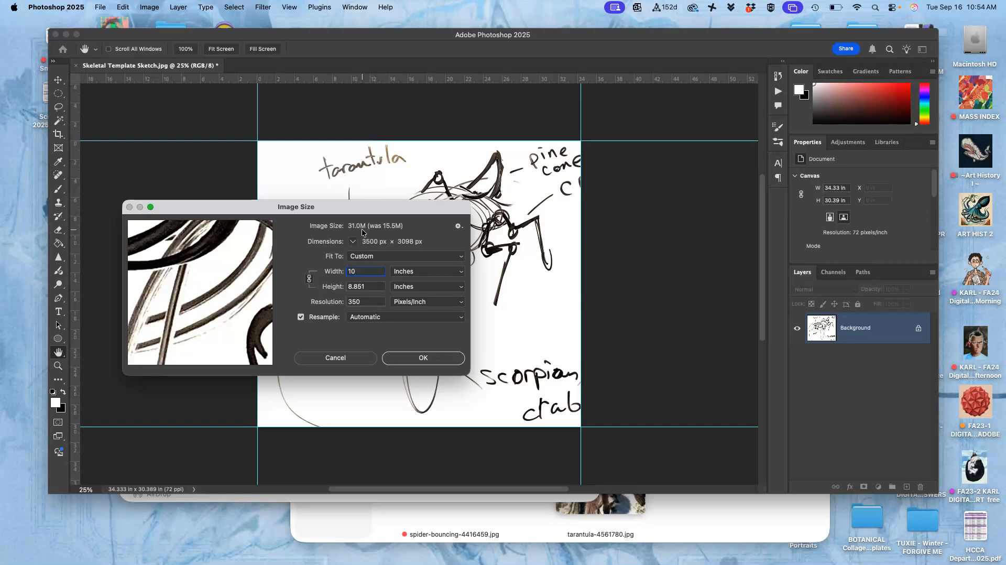
click(417, 359)
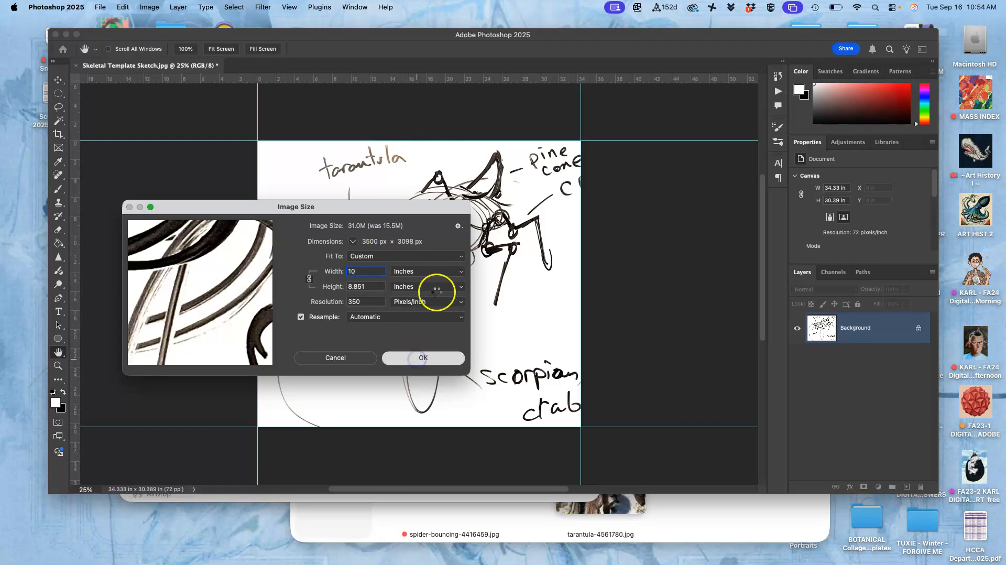
key(c)
key(super+plus)
key(super+plus)
key(super+plus)
key(super+plus)
key(super+plus)
key(super+plus)
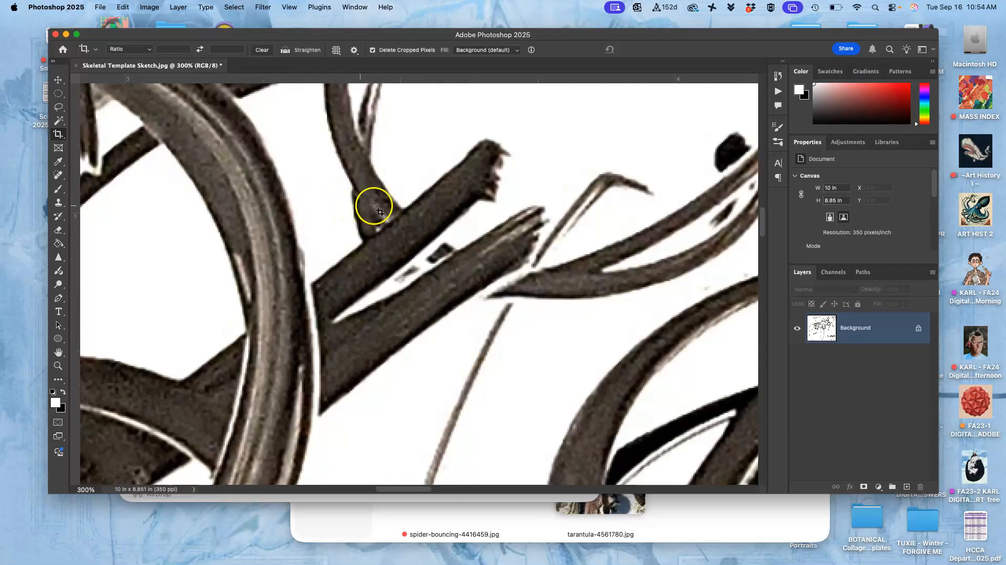
click(349, 249)
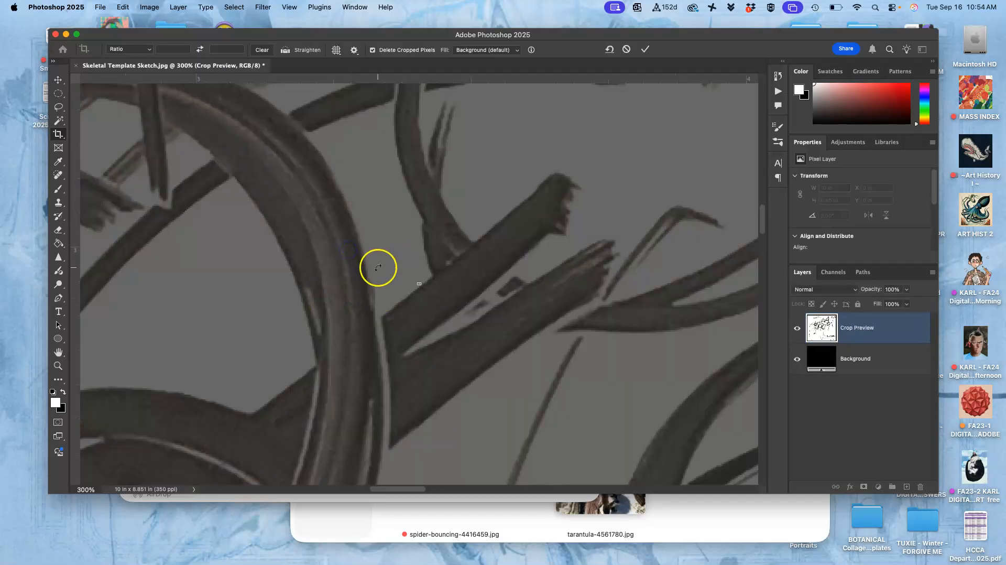
click(59, 108)
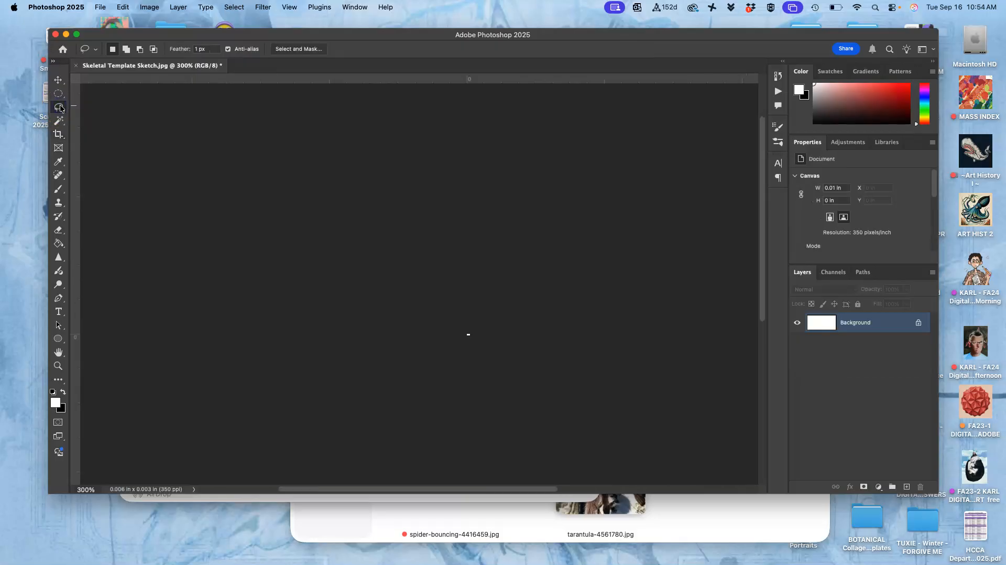
key(super+z)
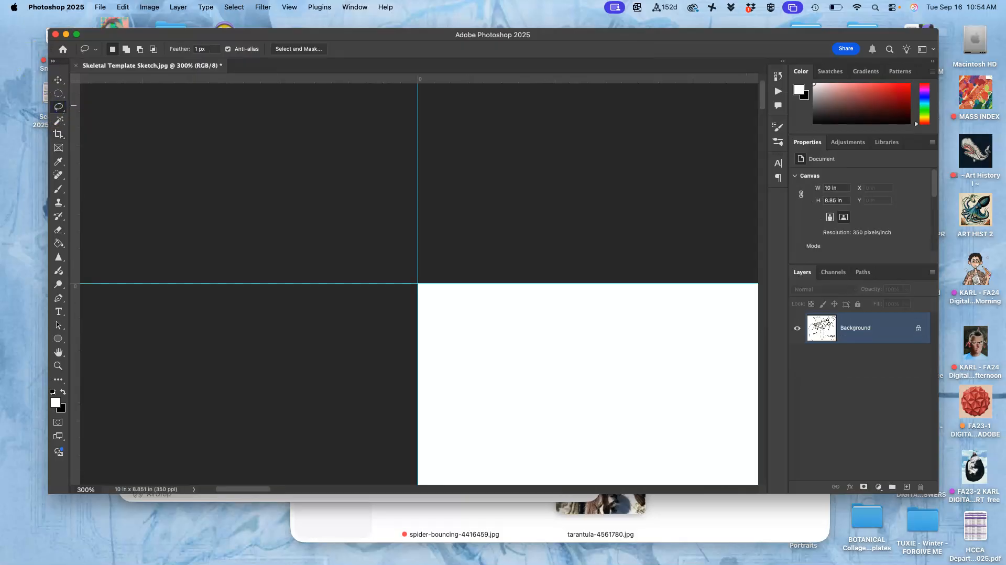
- Fit the whole sketch on screen and check its dimensions and resolution in the Image Size settings
click(59, 81)
key(super+0)
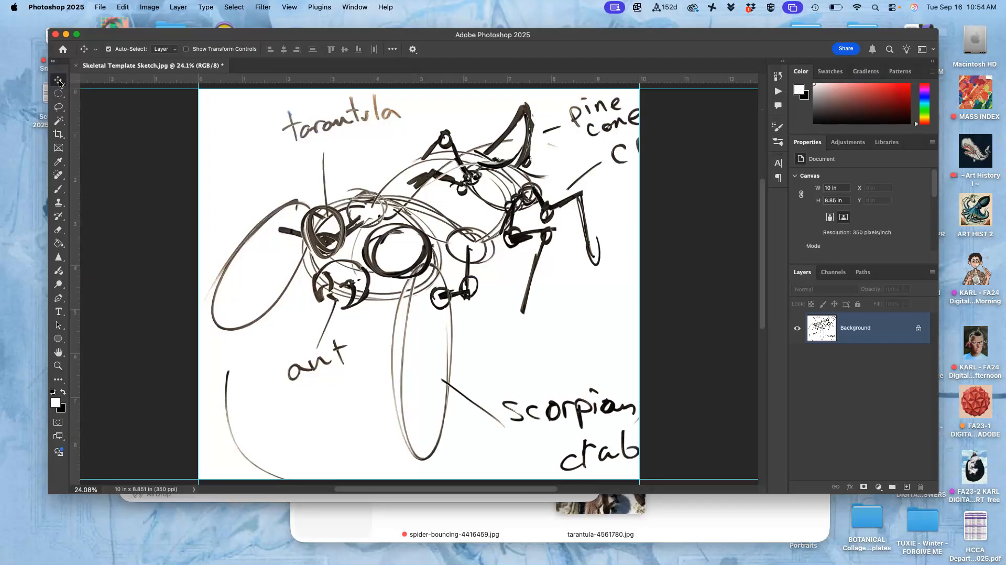
click(149, 7)
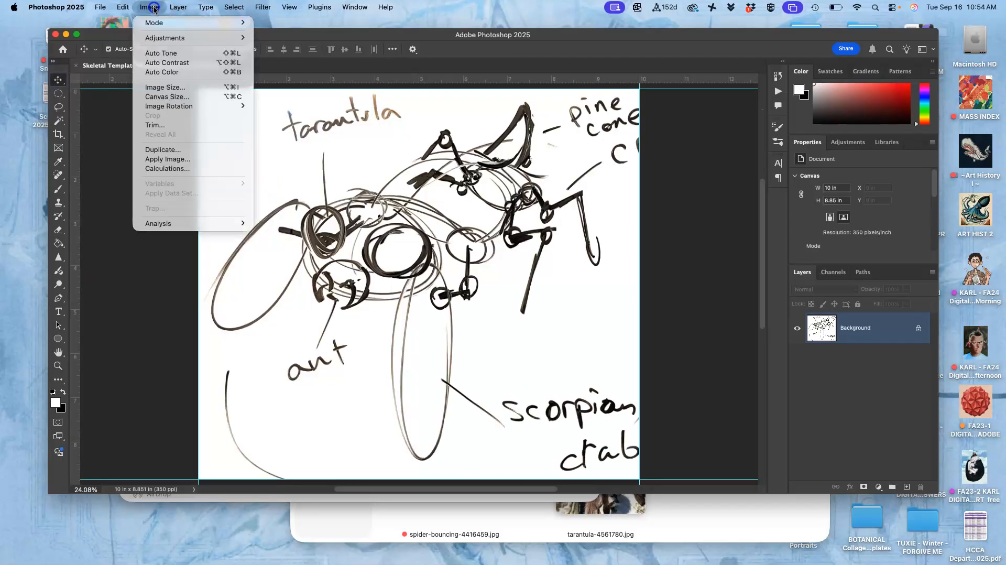
click(162, 93)
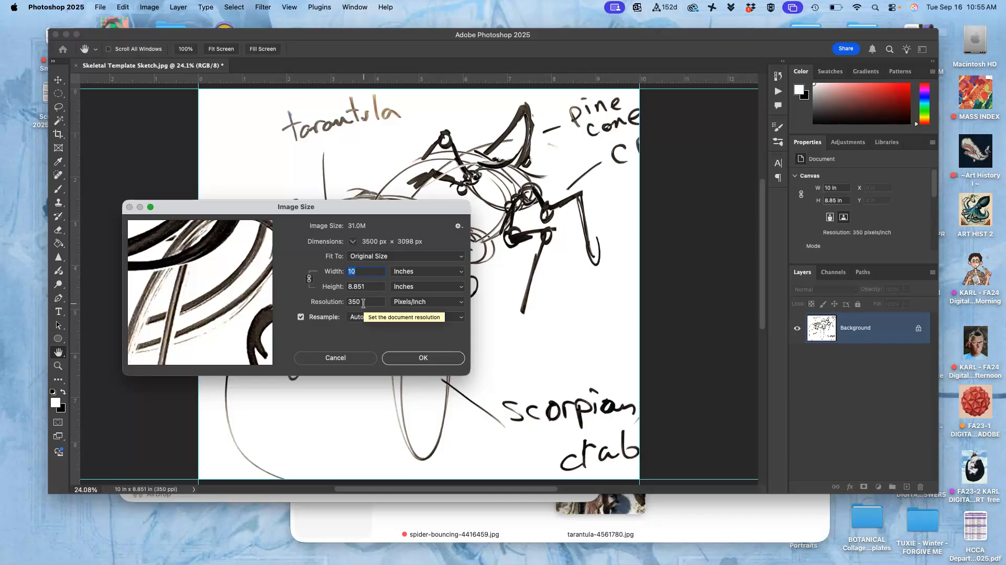
click(434, 359)
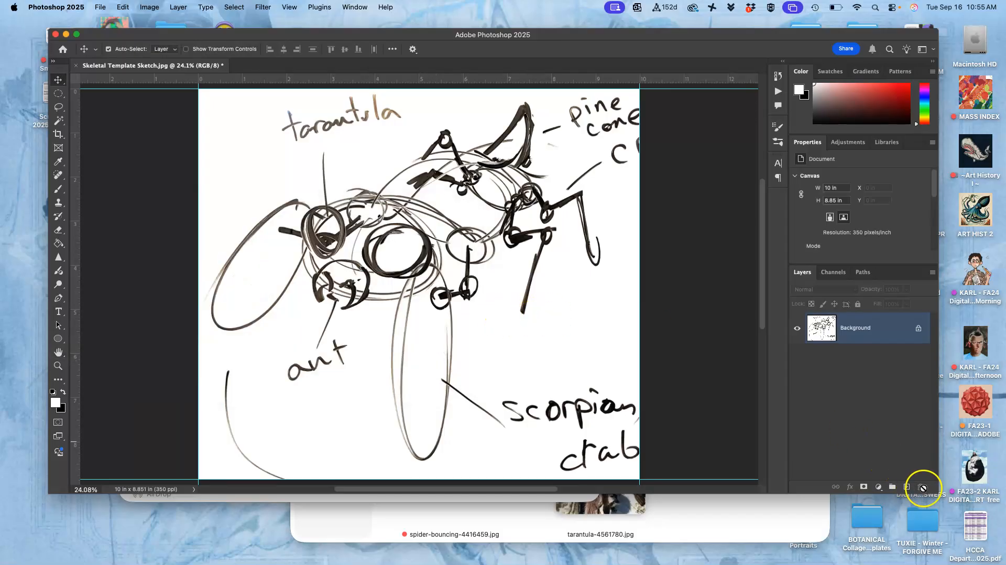
- Enlarge the Photoshop window and extend the canvas to 40 inches wide by 30 inches high, keeping the sketch anchored at the centre
drag(936, 498, 950, 537)
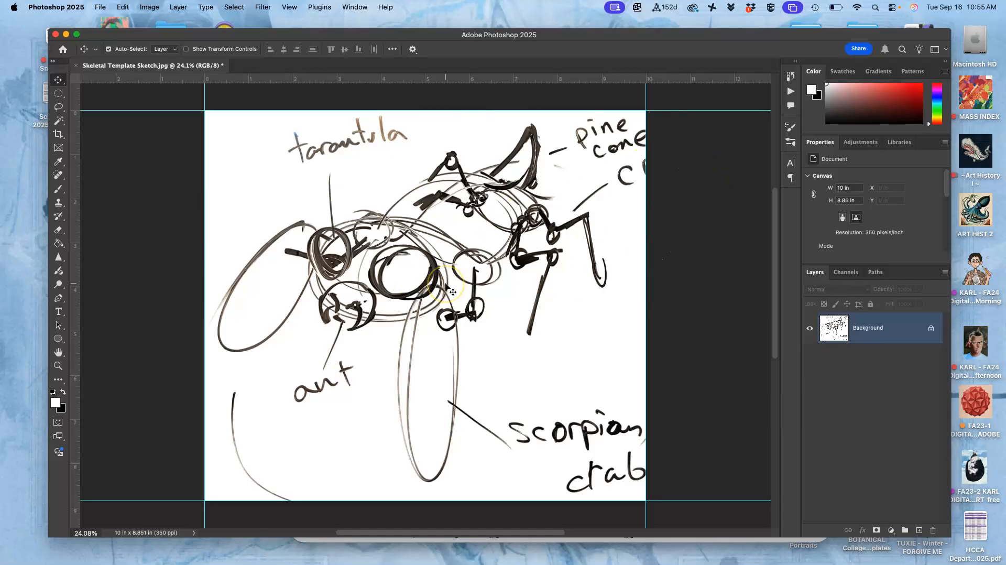
scroll(446, 287, down, 3)
scroll(446, 288, down, 3)
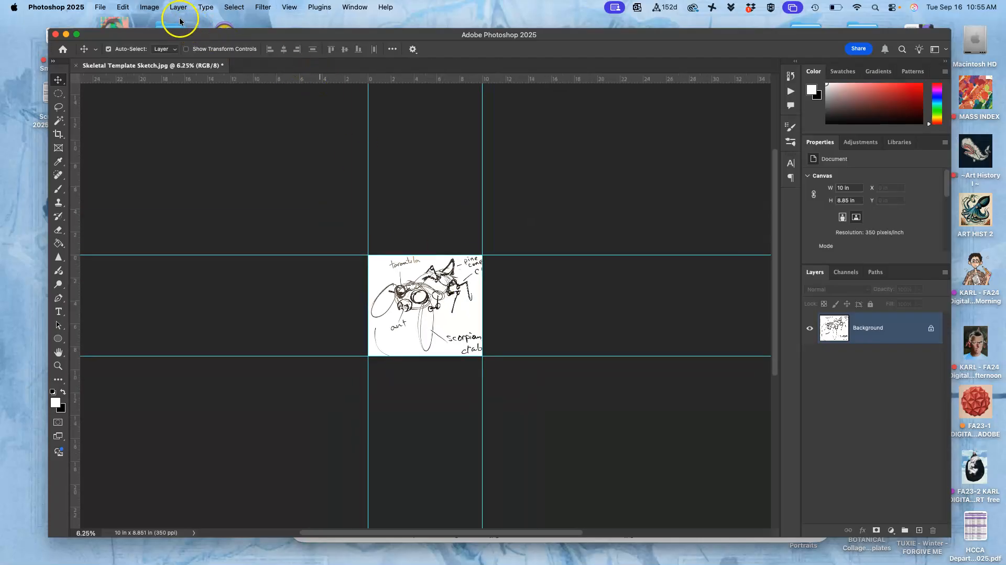
click(155, 7)
mouse_move(178, 7)
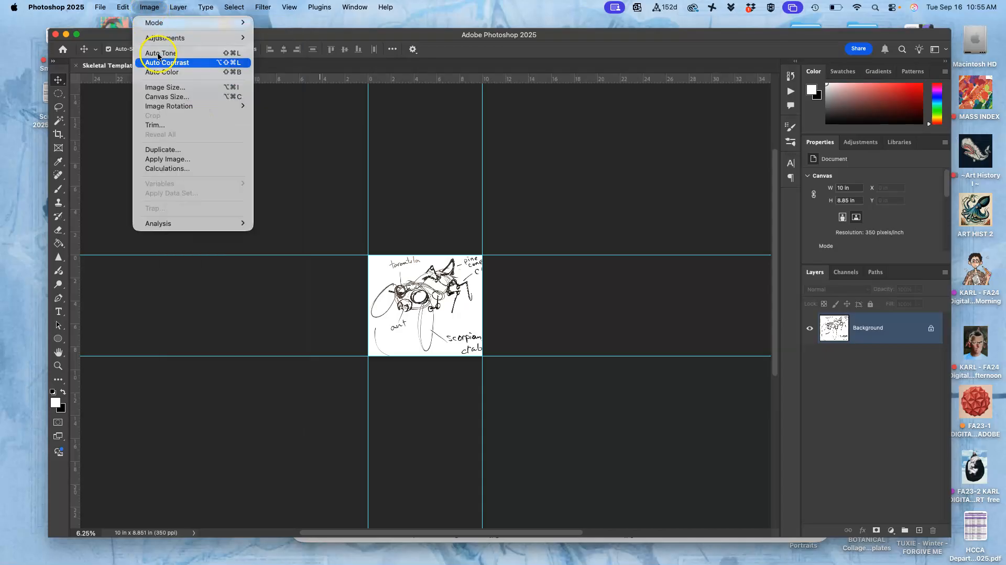
click(161, 98)
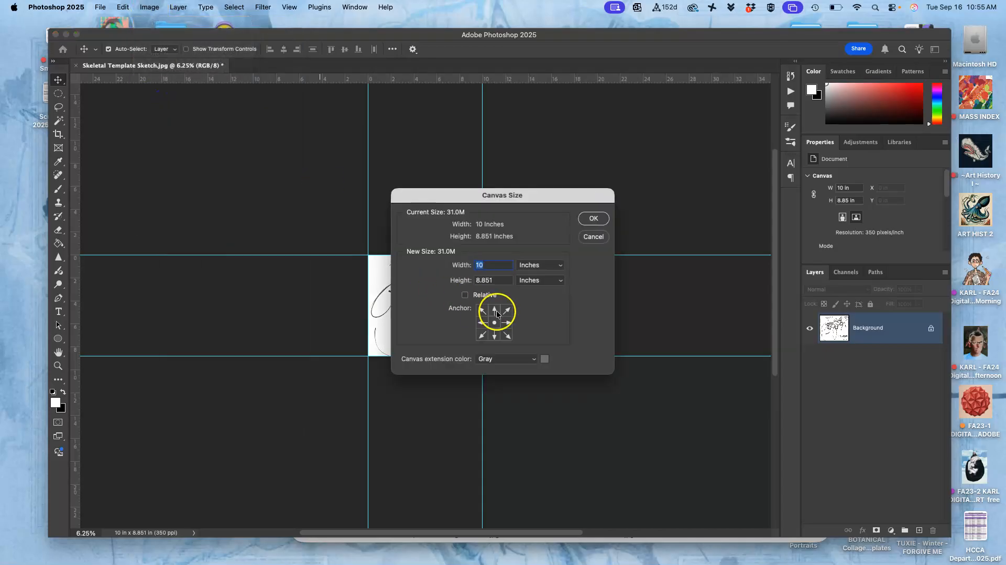
text(40)
click(500, 282)
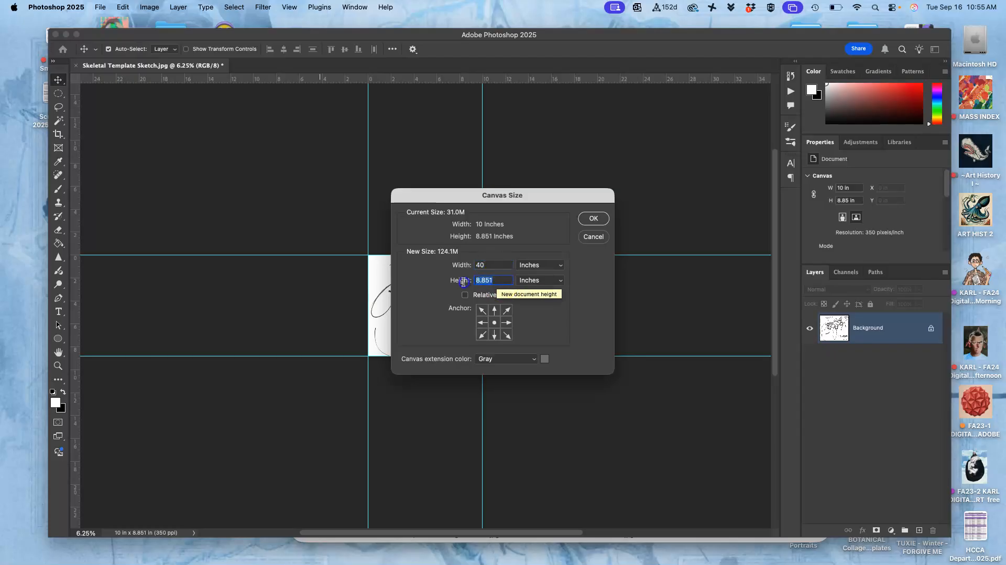
text(30)
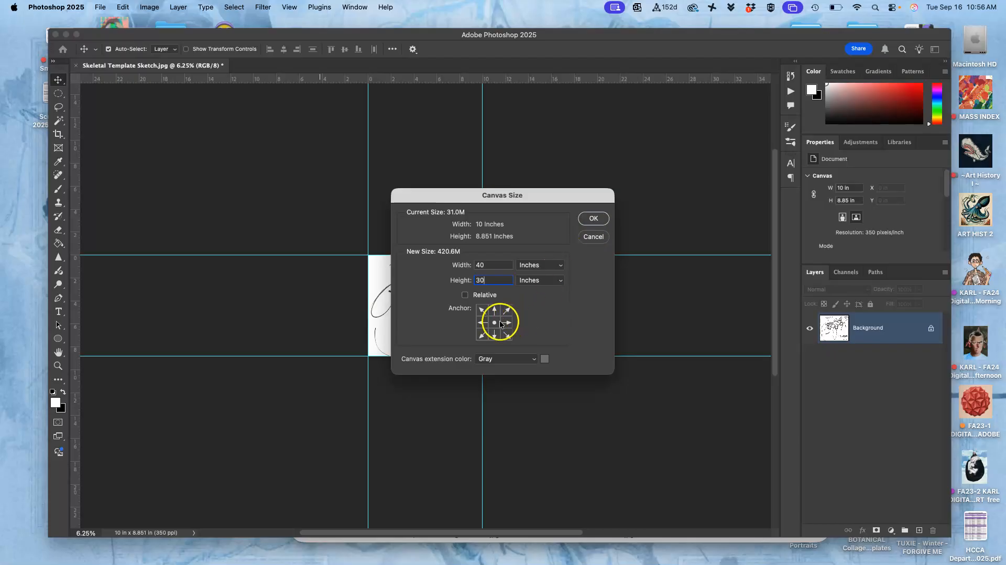
click(594, 219)
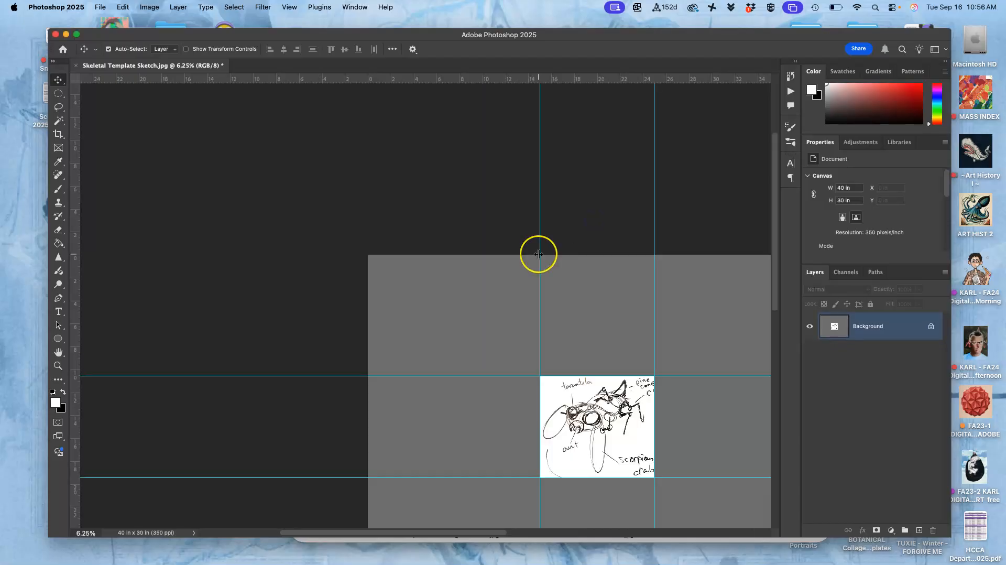
scroll(539, 254, down, 5)
scroll(539, 254, right, 8)
scroll(539, 254, left, 1)
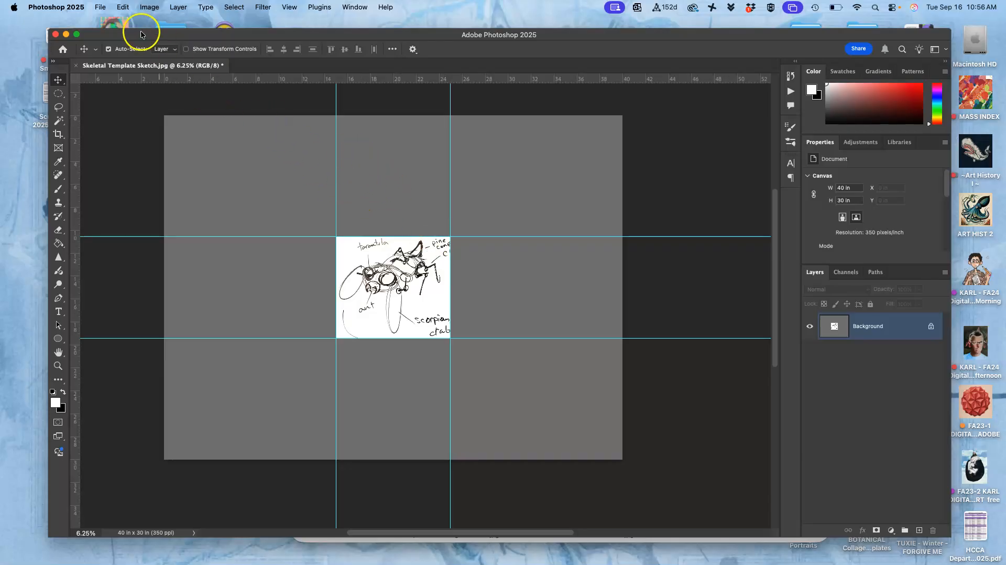
- Move the Photoshop window lower on the screen and bring the REFERENCES folder window to the front
click(100, 8)
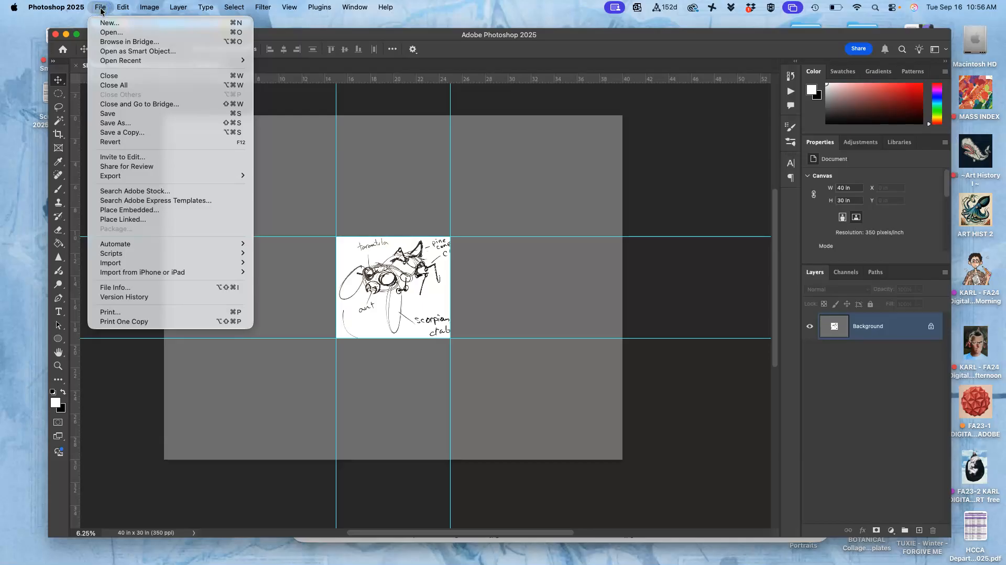
click(101, 8)
drag(324, 37, 327, 127)
click(433, 81)
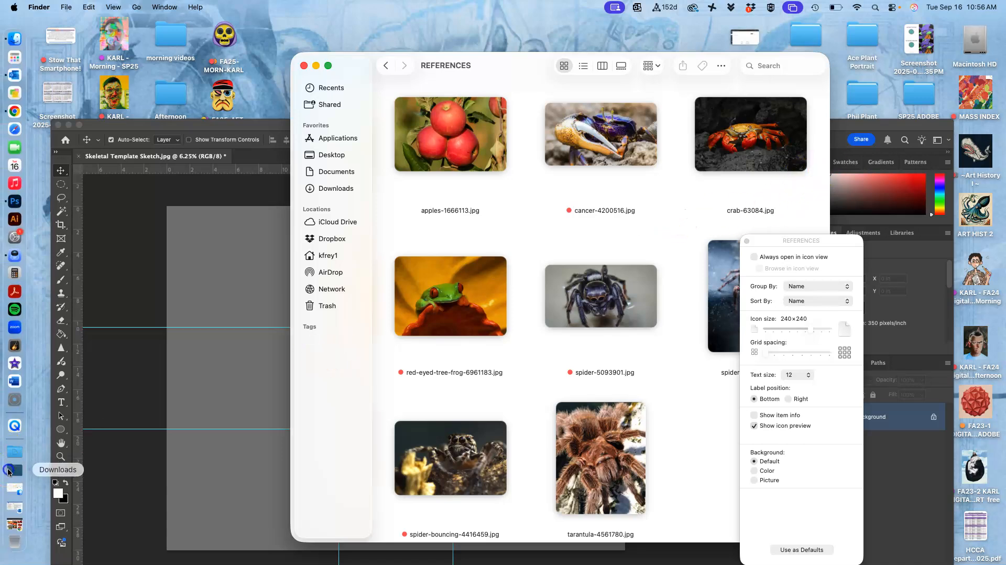
- Open the Downloads folder in a window below REFERENCES and move the two hot-peppers photos from it into REFERENCES
click(15, 474)
scroll(438, 423, down, 20)
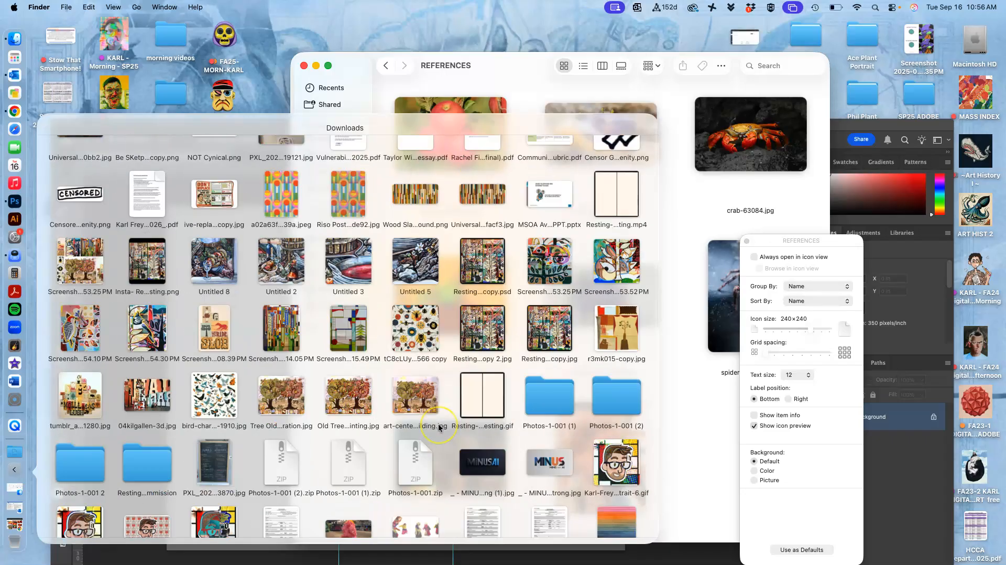
click(207, 497)
drag(476, 180, 282, 388)
drag(204, 427, 524, 248)
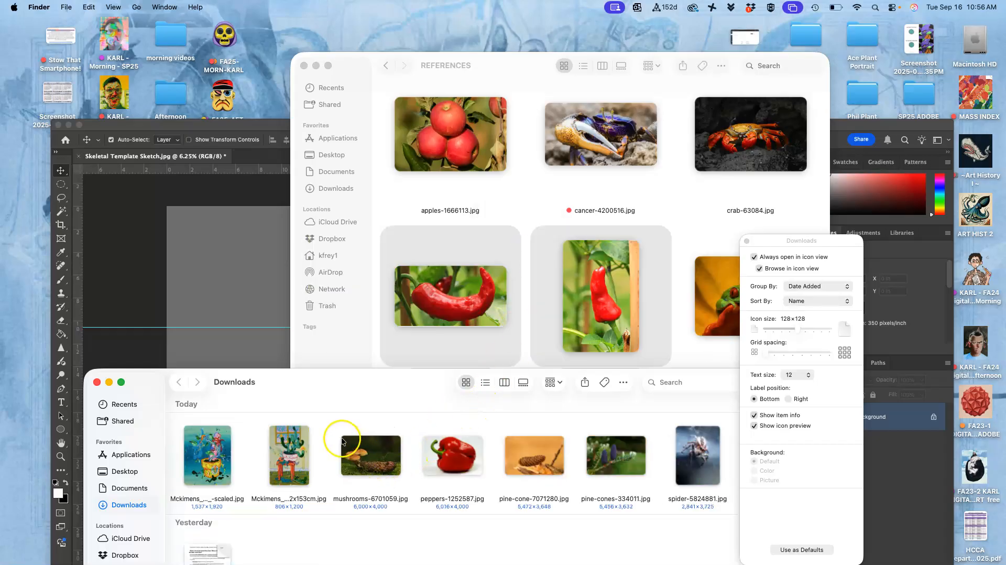
- Remove the mushrooms, peppers, two pine-cone and spider-5824881 photos from Downloads, and close the folder's view options
drag(337, 434, 678, 316)
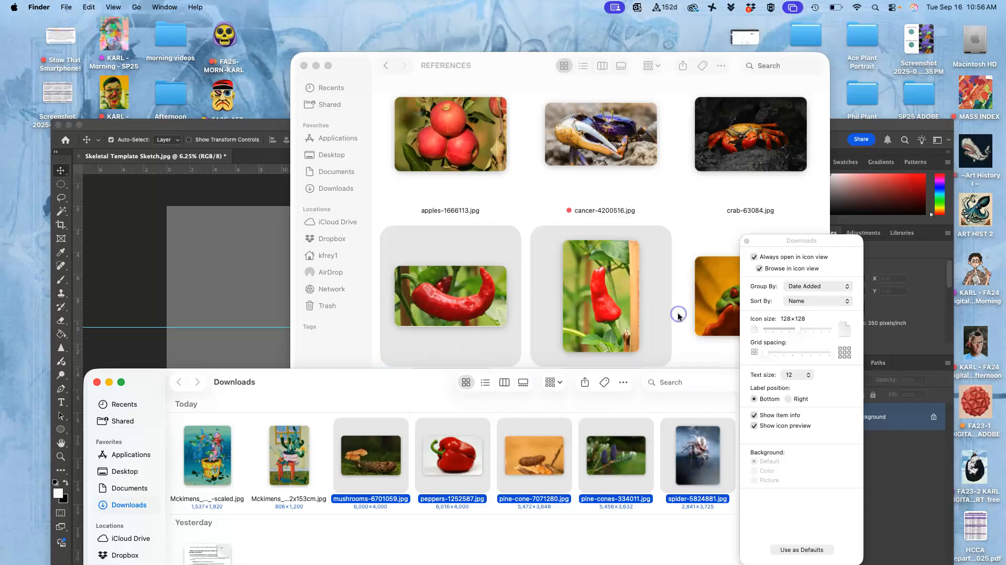
scroll(678, 315, down, 3)
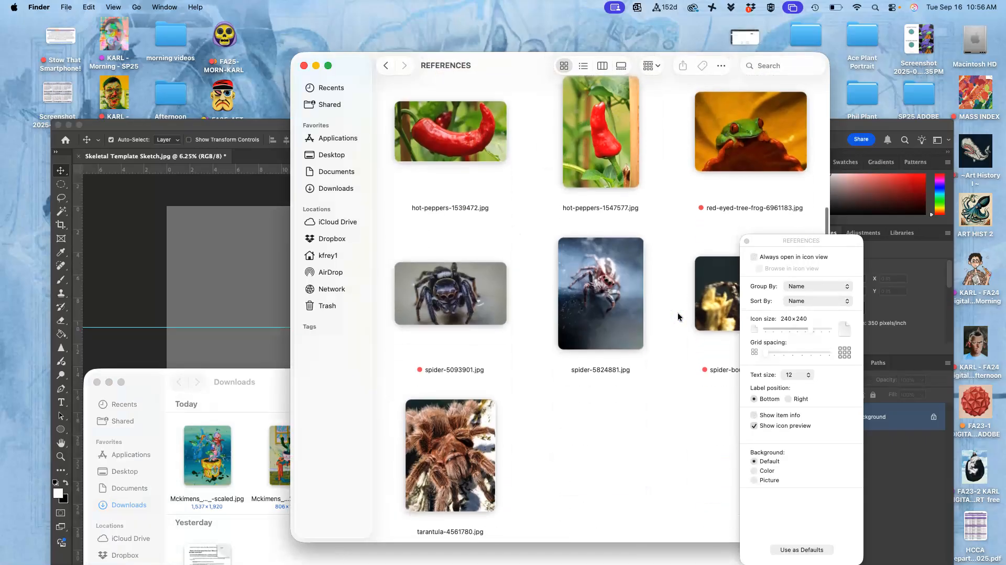
click(747, 242)
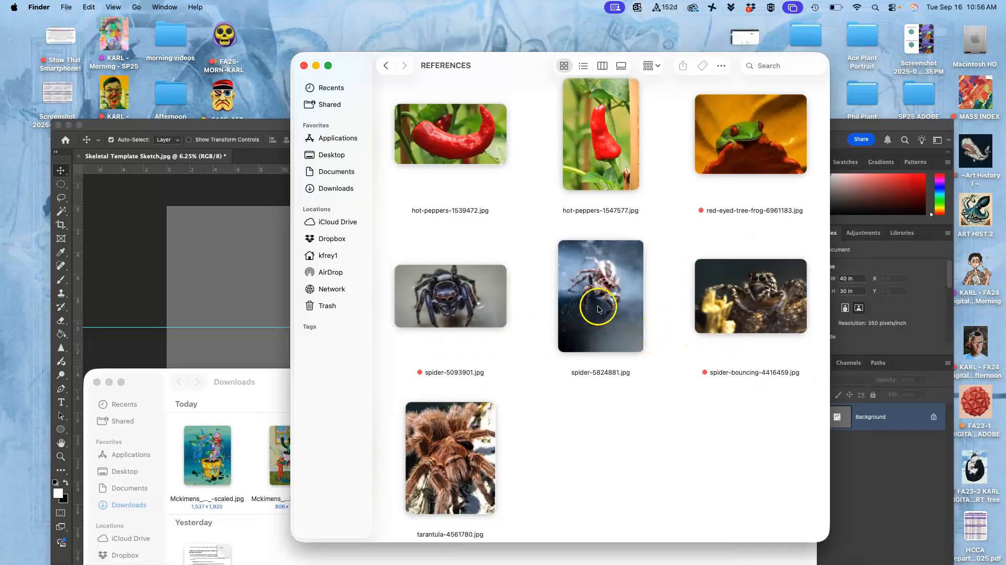
- Look through the photos collected in REFERENCES, check what remains in Downloads, and widen the REFERENCES window
scroll(613, 302, up, 3)
scroll(614, 304, down, 1)
scroll(613, 301, down, 3)
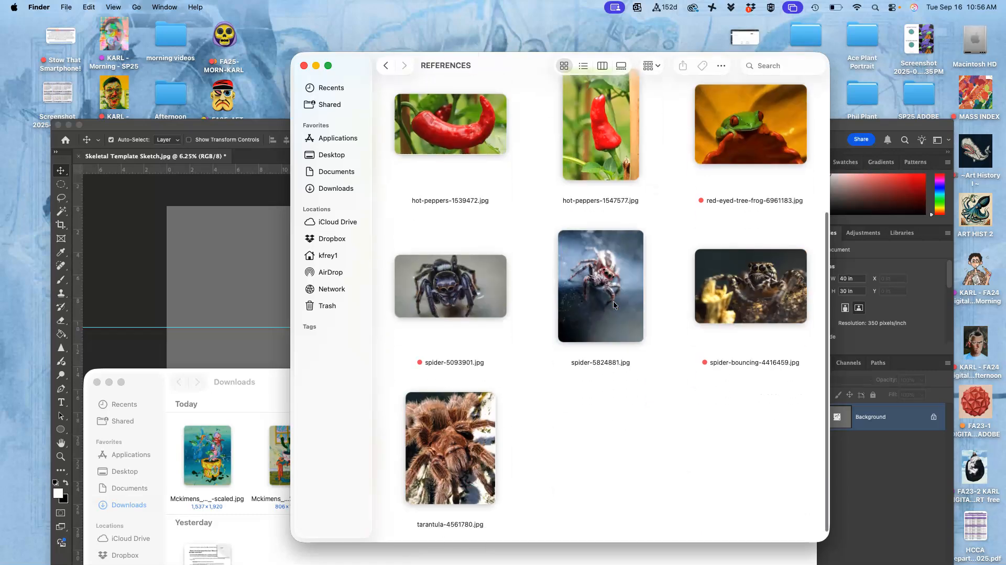
scroll(613, 301, up, 3)
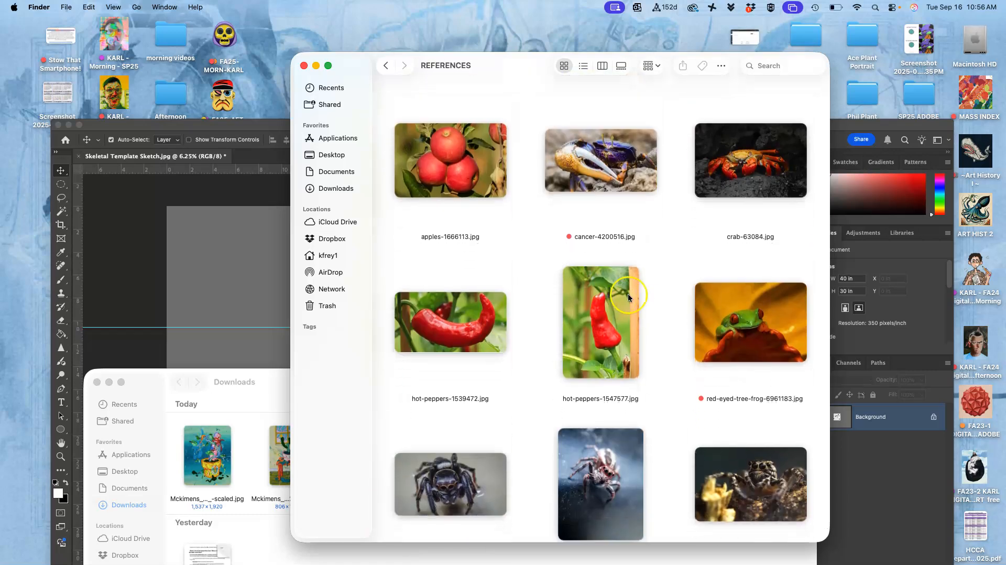
click(276, 394)
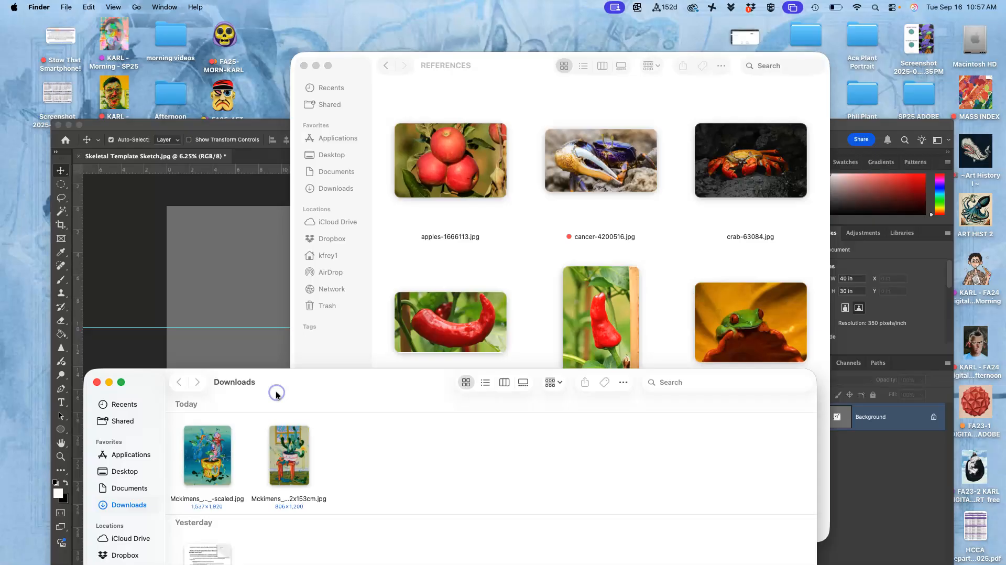
click(619, 223)
click(672, 314)
scroll(673, 316, down, 5)
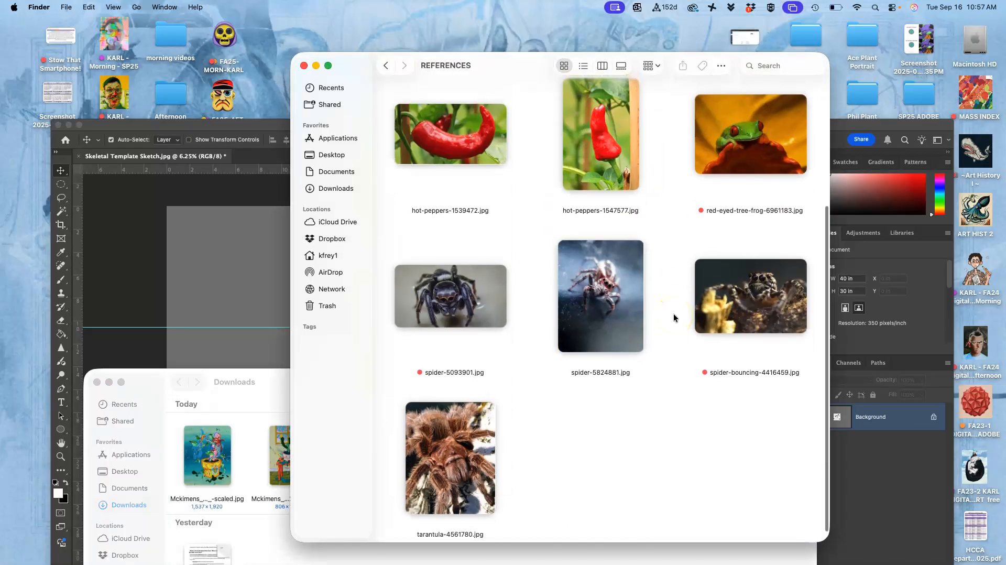
scroll(674, 316, up, 5)
drag(829, 181, 917, 191)
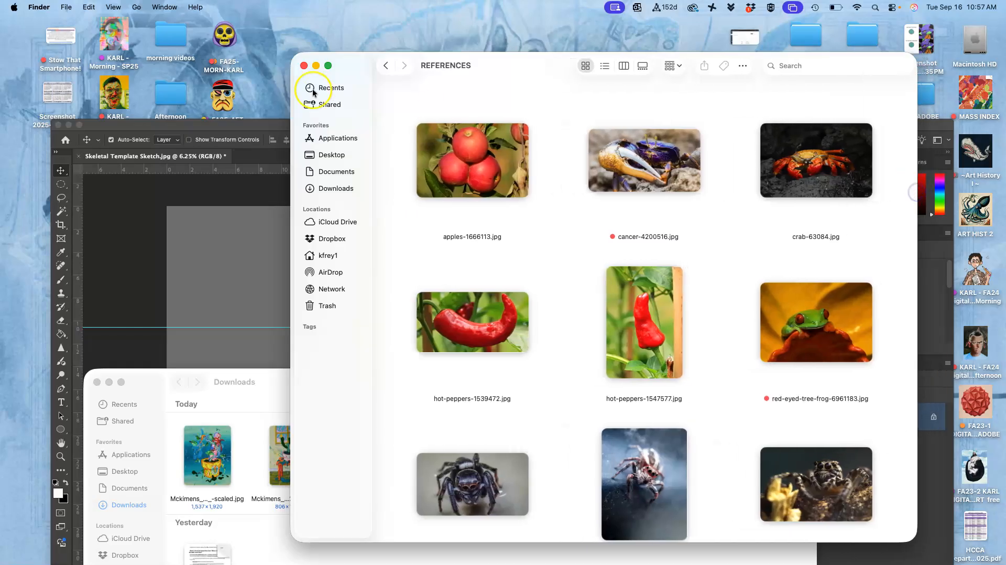
- Switch to Chrome and download the spoiled red bell pepper photo from Pixabay at 5184 × 3456
click(15, 114)
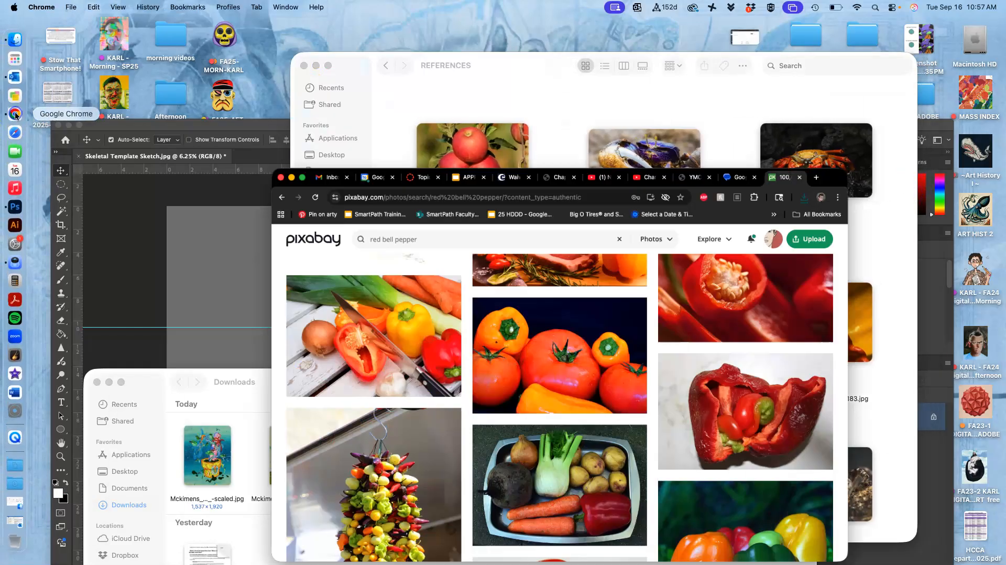
click(845, 419)
click(875, 275)
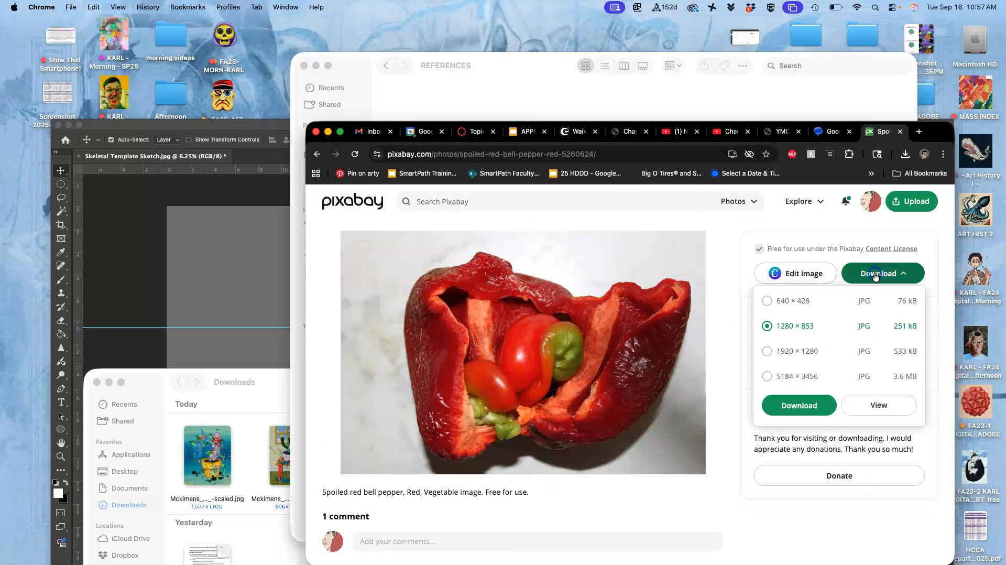
click(767, 377)
click(799, 407)
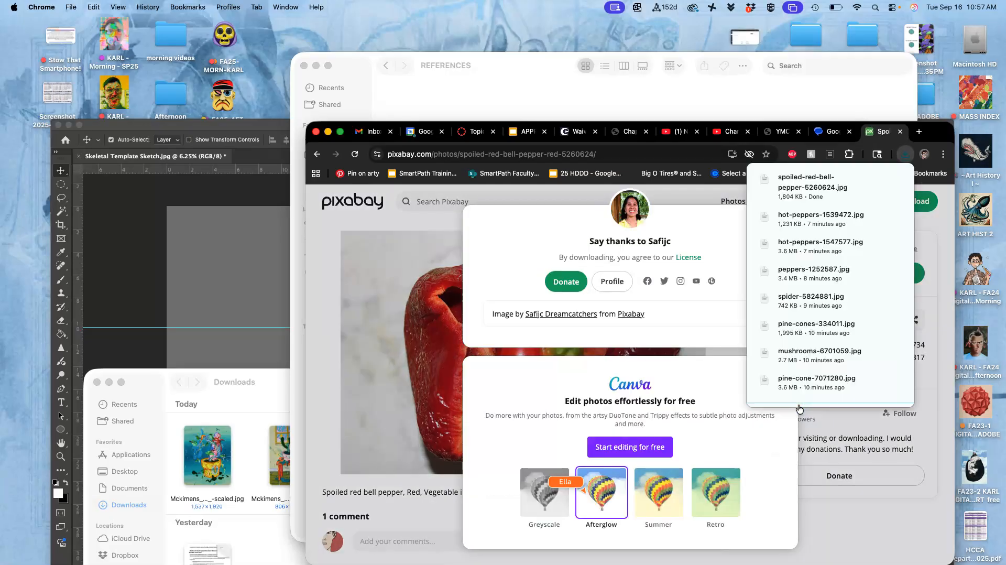
- Move the downloaded spoiled-red-bell-pepper photo from Downloads into the REFERENCES folder
click(334, 364)
click(252, 391)
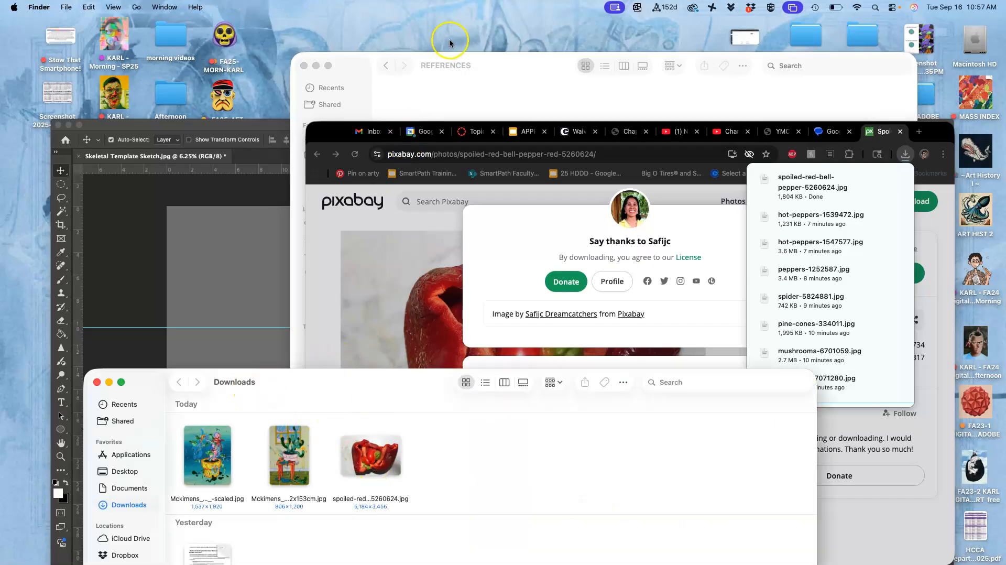
click(486, 65)
click(273, 378)
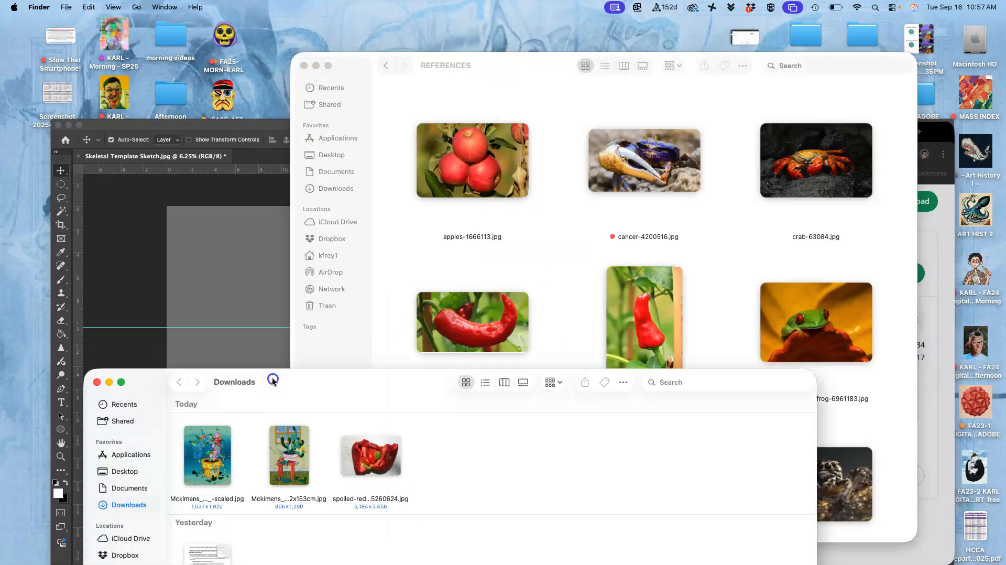
drag(385, 462, 568, 281)
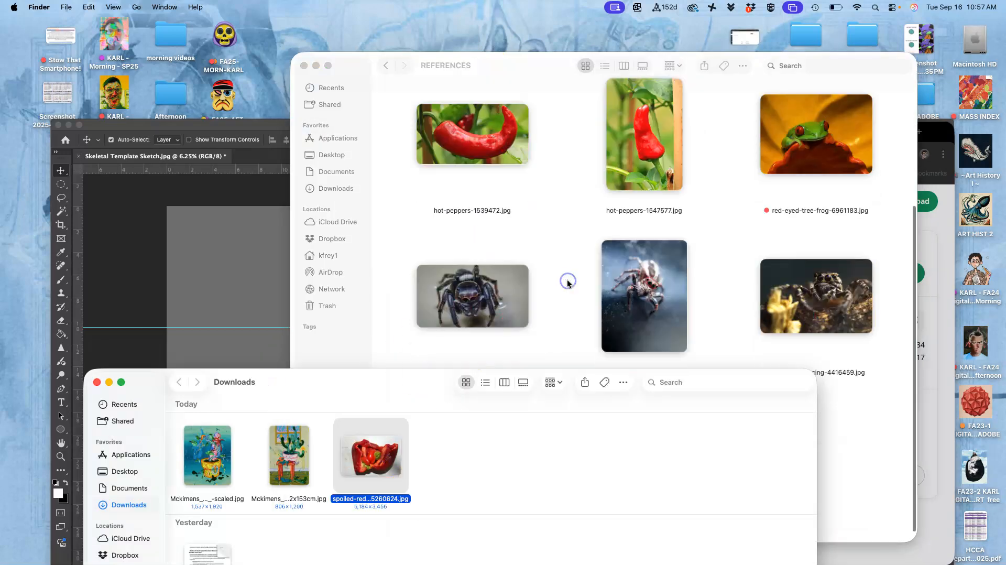
click(687, 226)
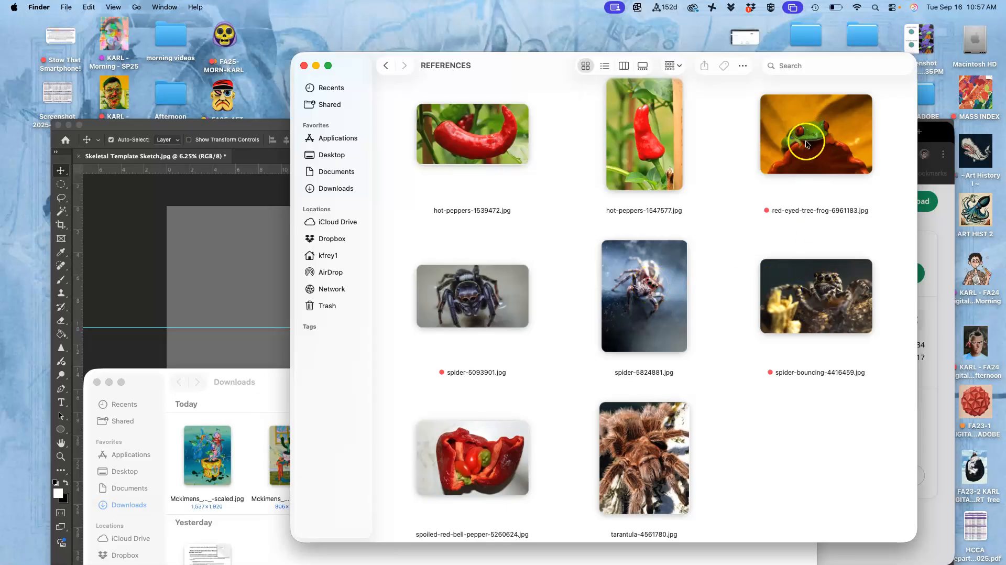
- Preview spider-5824881, red-eyed-tree-frog, spider-bouncing and spider-5093901 at full size to compare their detail, closing each photo
double_click(651, 281)
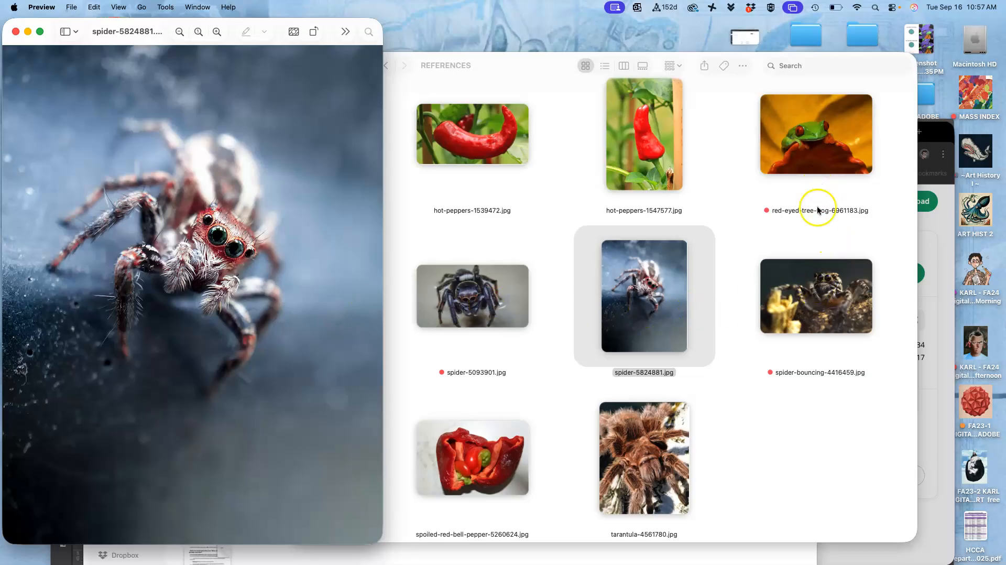
double_click(823, 154)
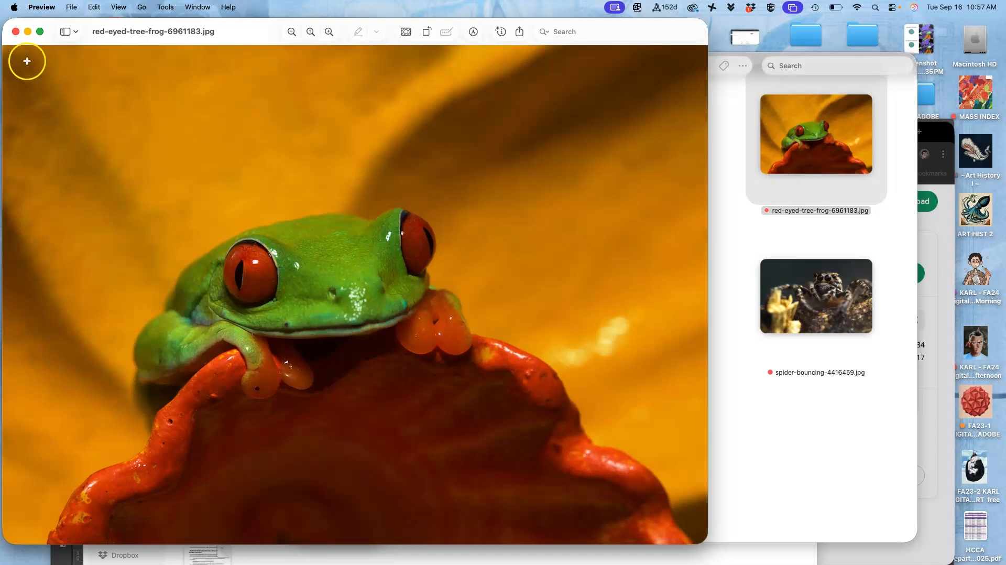
click(15, 33)
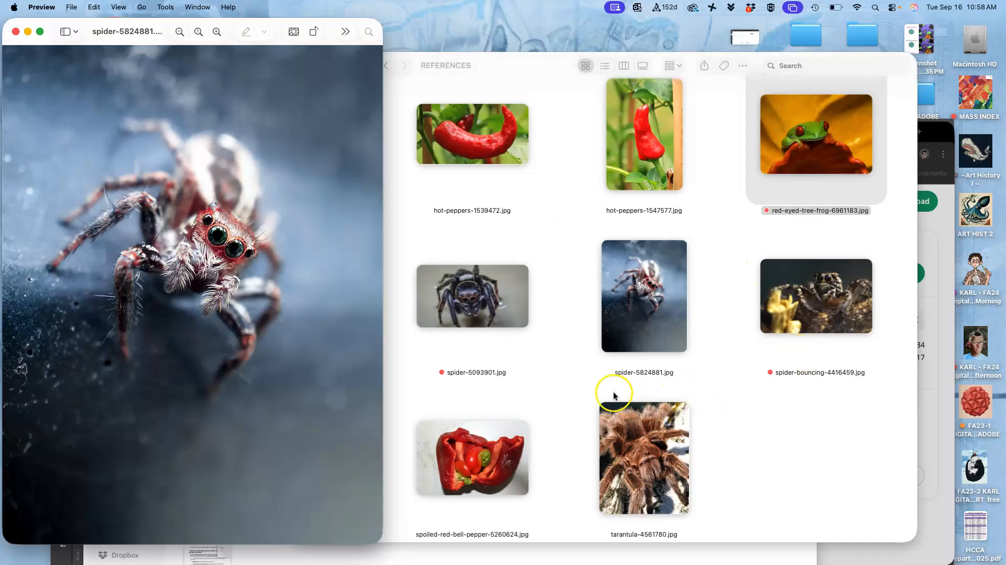
double_click(785, 306)
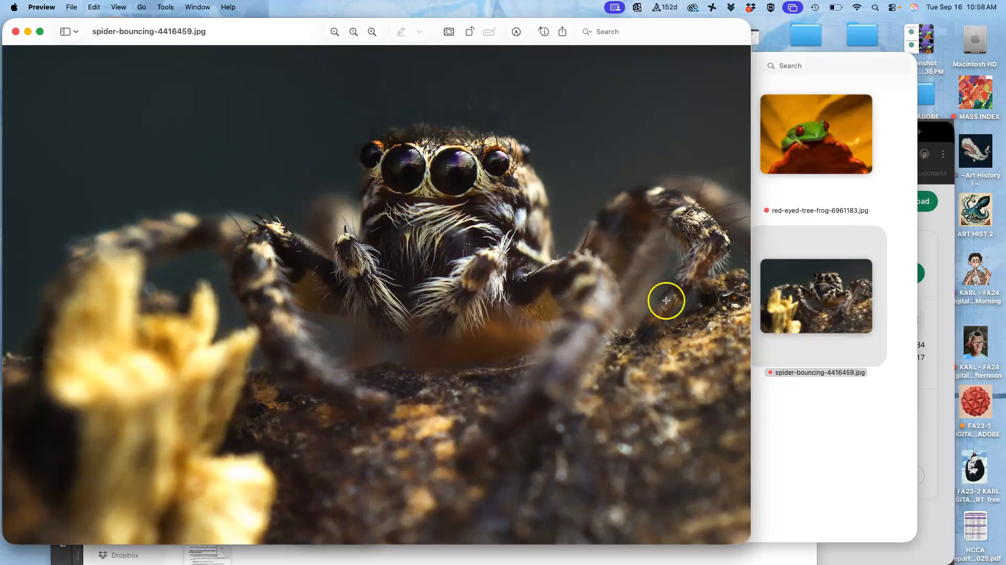
click(16, 32)
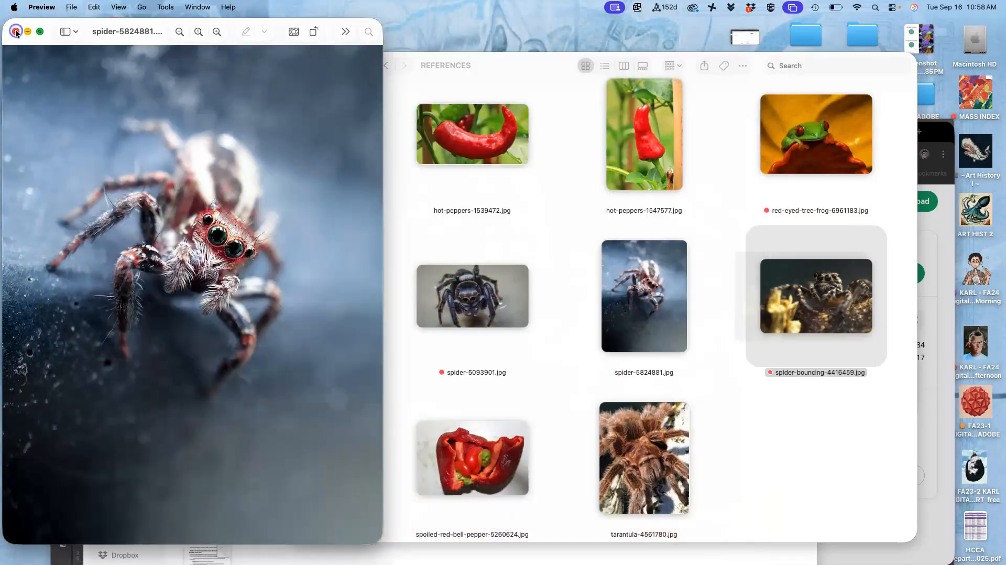
click(498, 396)
double_click(470, 307)
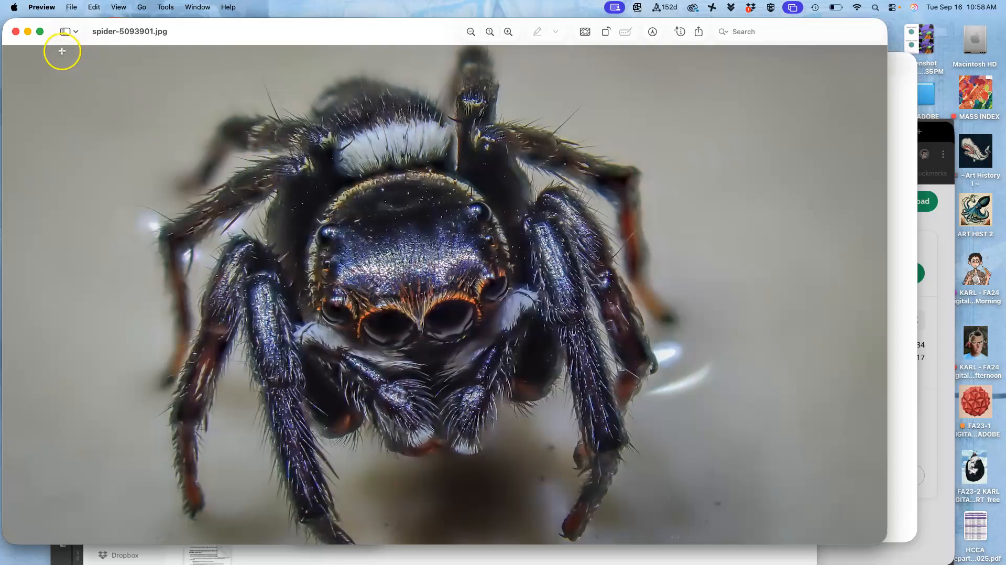
click(15, 33)
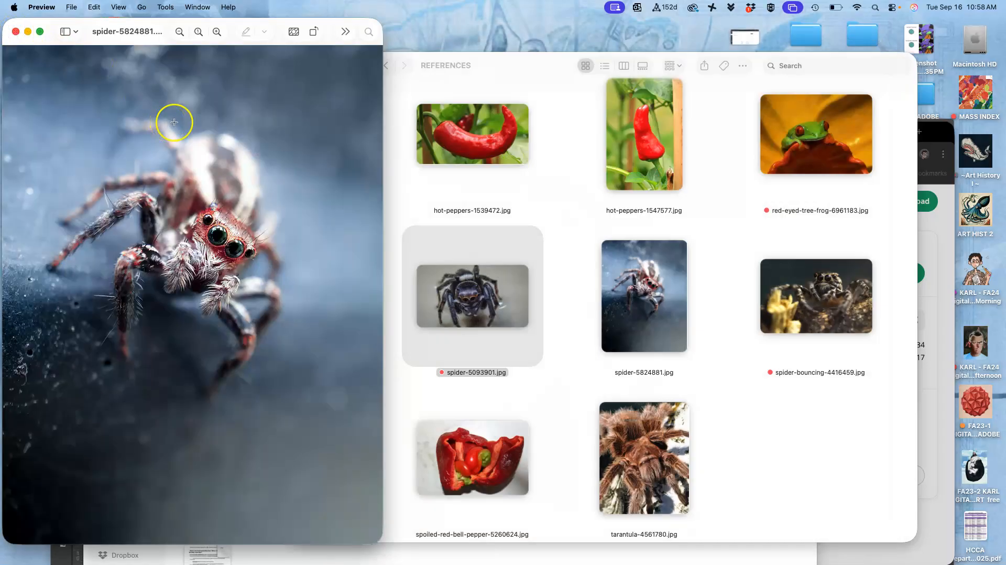
click(15, 32)
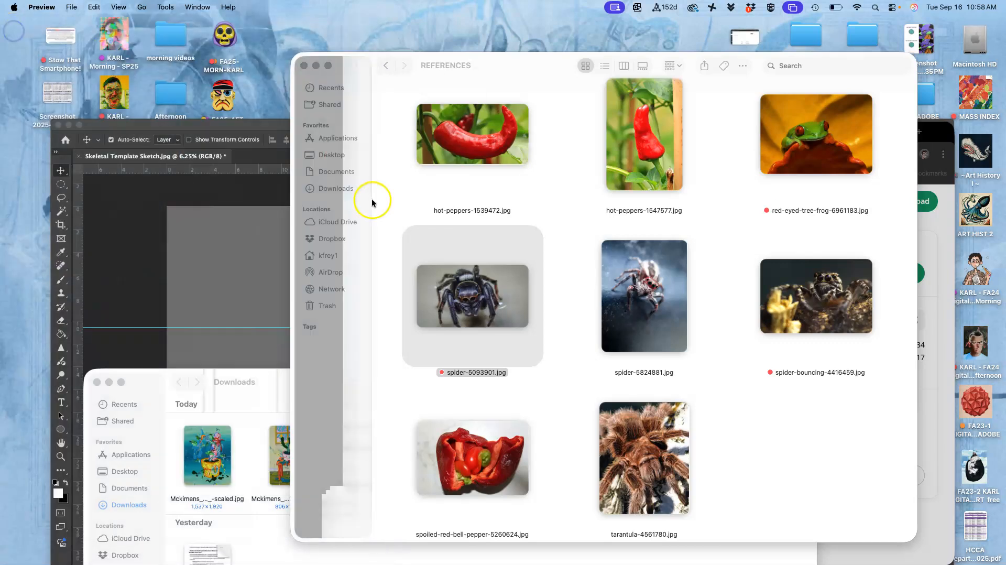
- Place spider-5093901.jpg into the sketch document at its original size, in the grey area above and left of the sketch
drag(457, 284, 218, 257)
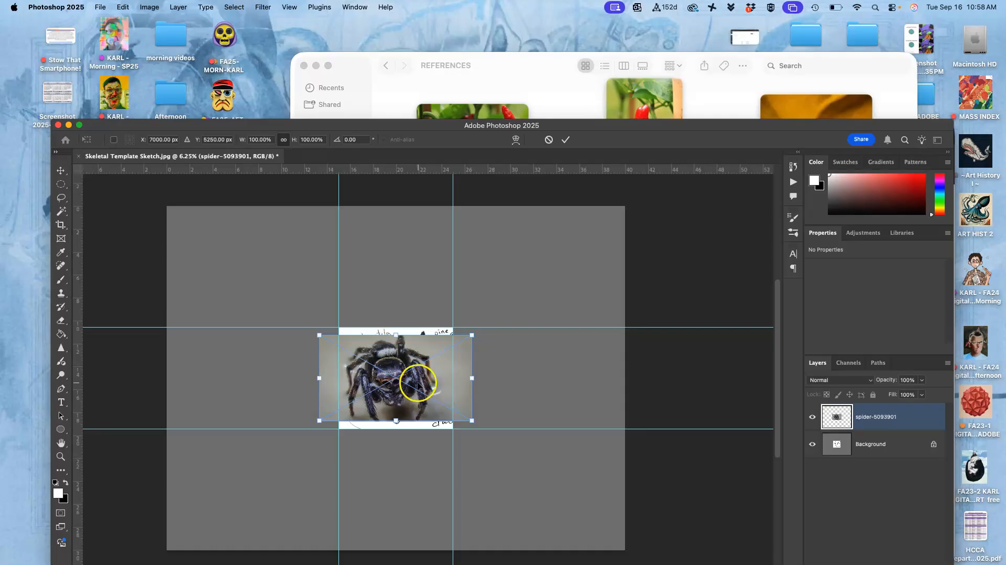
mouse_move(418, 382)
mouse_down()
mouse_move(364, 304)
mouse_move(285, 279)
mouse_up()
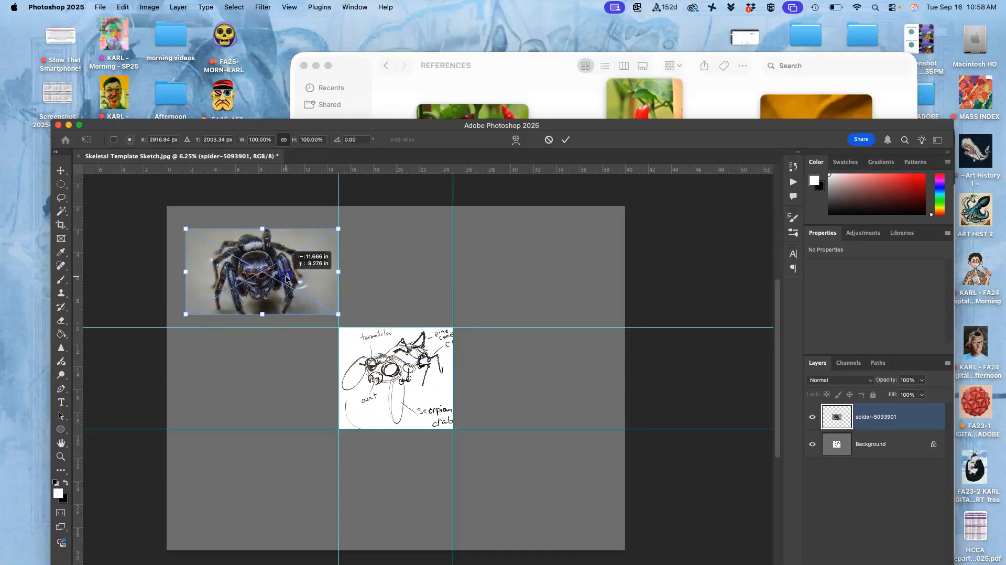
key(Return)
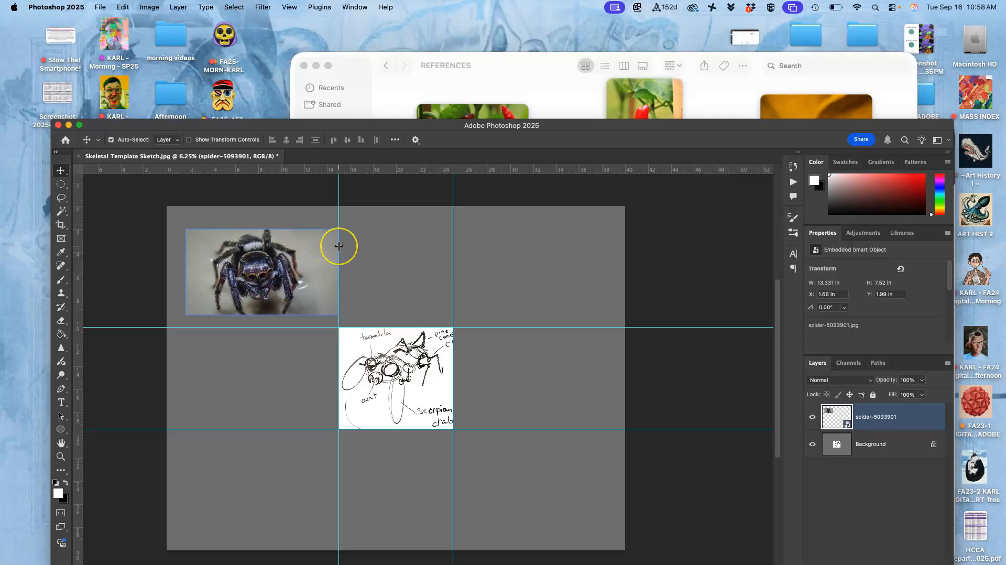
- Place the red-eyed-tree-frog photo into the sketch document and flip it horizontally
click(706, 99)
drag(810, 131, 234, 382)
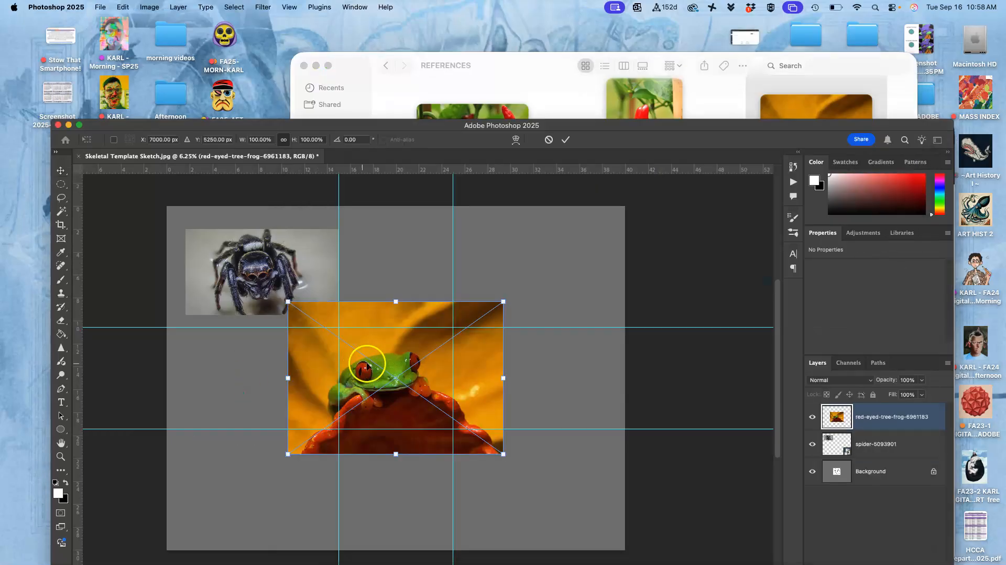
drag(388, 365, 306, 388)
right_click(307, 388)
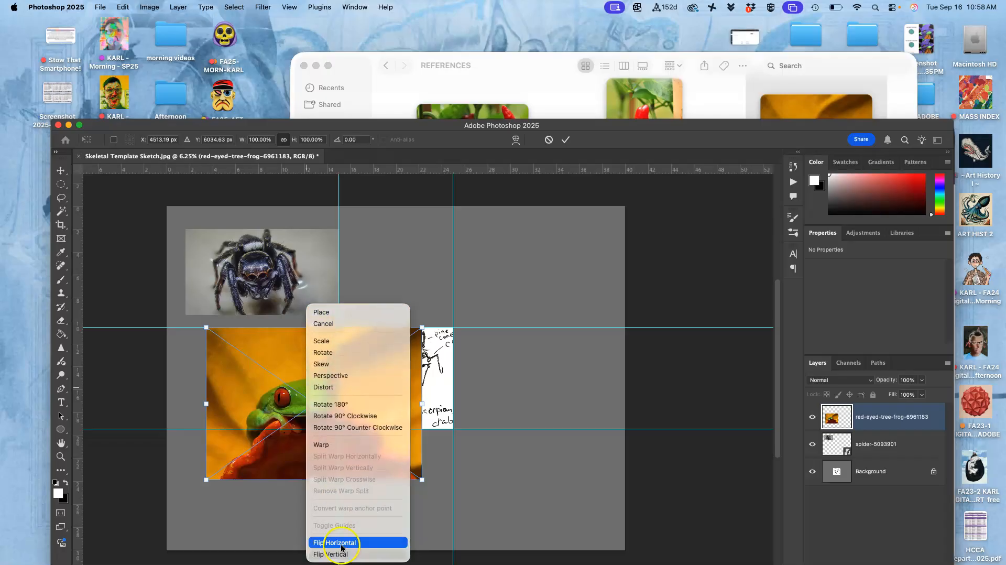
click(338, 542)
- Scale the frog photo down to about 66% and place it above the sketch beside the spider photo
mouse_move(353, 384)
mouse_down()
mouse_move(430, 319)
mouse_move(573, 231)
mouse_move(469, 227)
mouse_up()
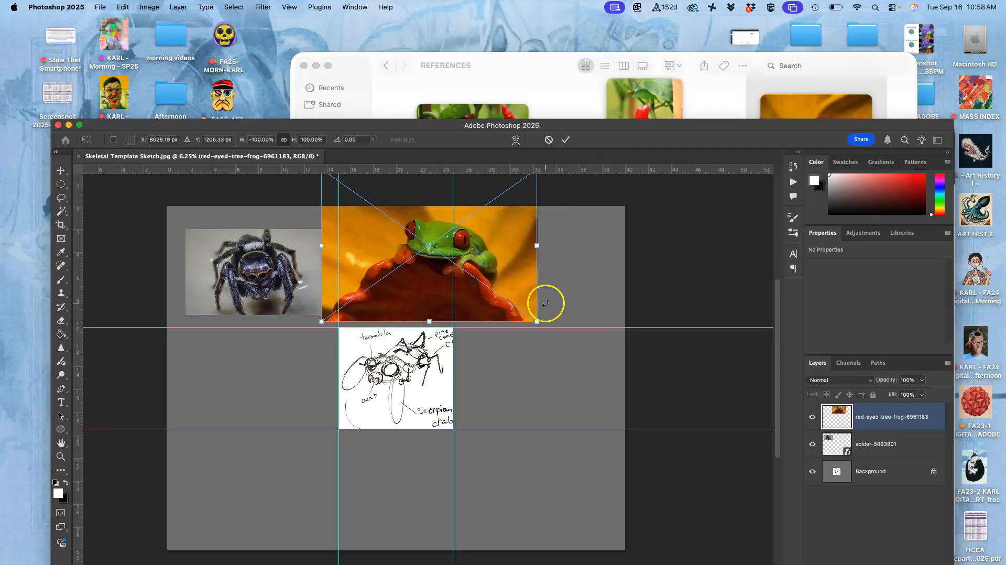
drag(537, 320, 464, 271)
drag(429, 234, 412, 281)
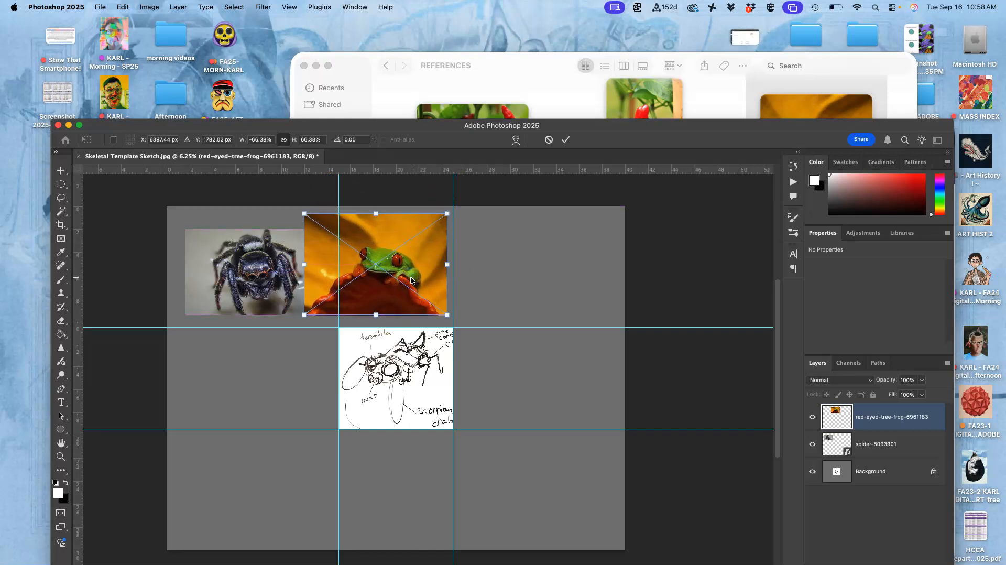
key(Return)
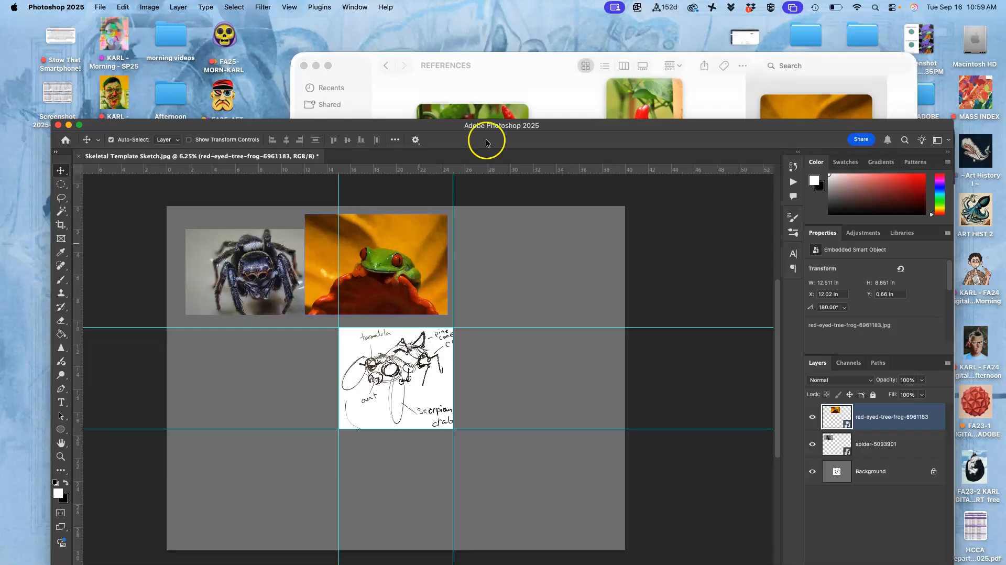
- Place the spoiled-red-bell-pepper photo into the sketch document, scaled to about 7.4% in the grey area below the spider photo
click(697, 90)
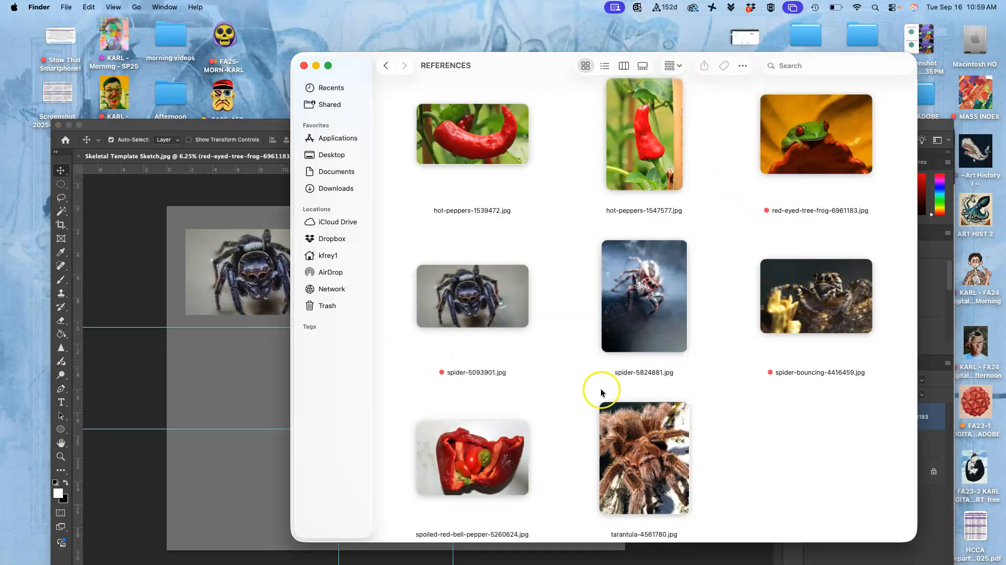
drag(491, 451, 245, 371)
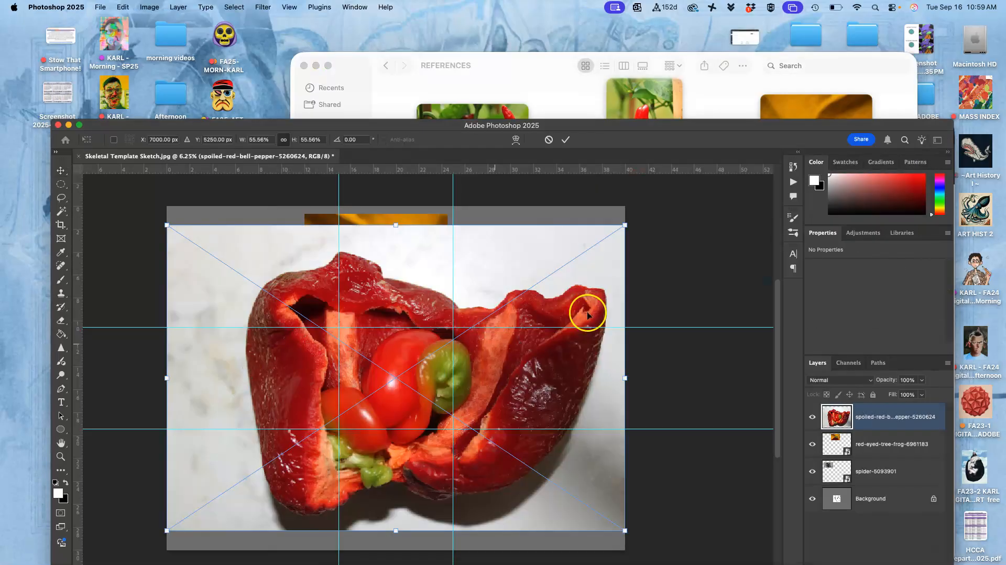
drag(624, 225, 224, 392)
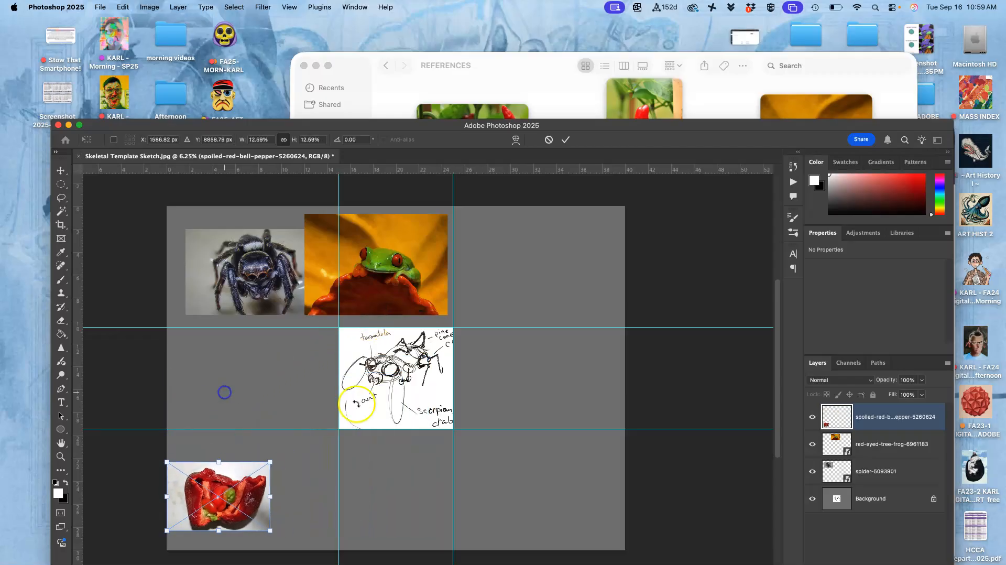
drag(229, 488, 236, 371)
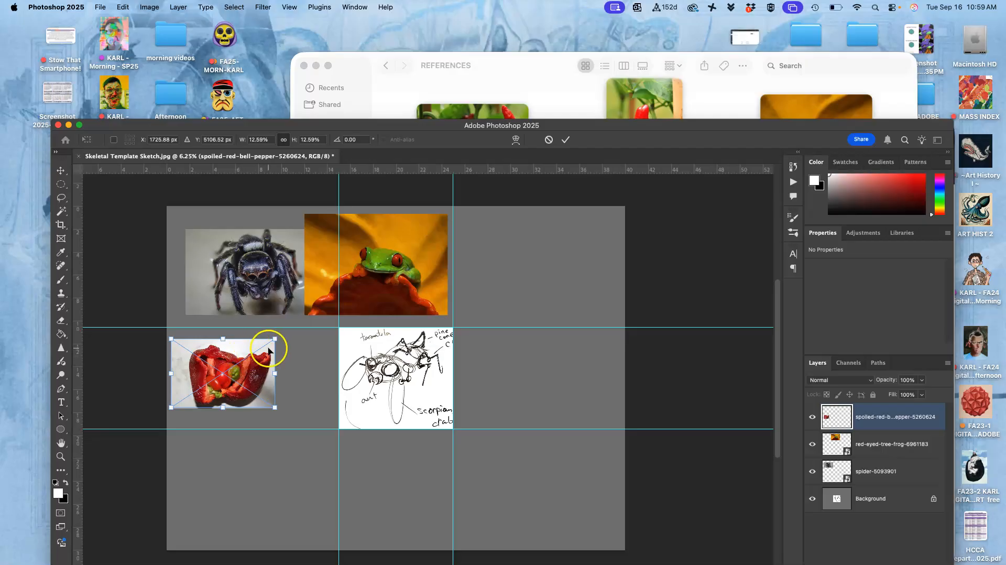
drag(275, 337, 254, 339)
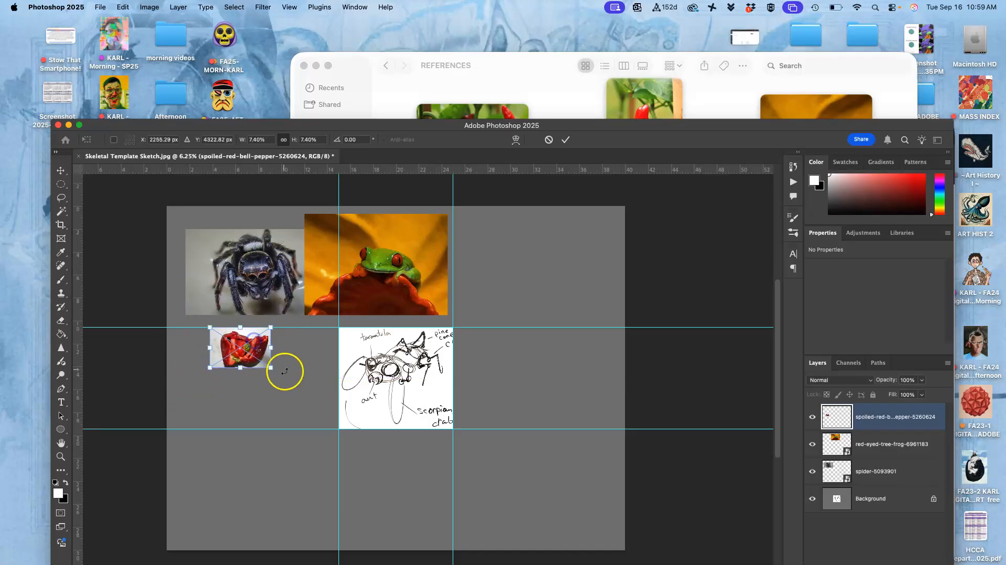
click(285, 374)
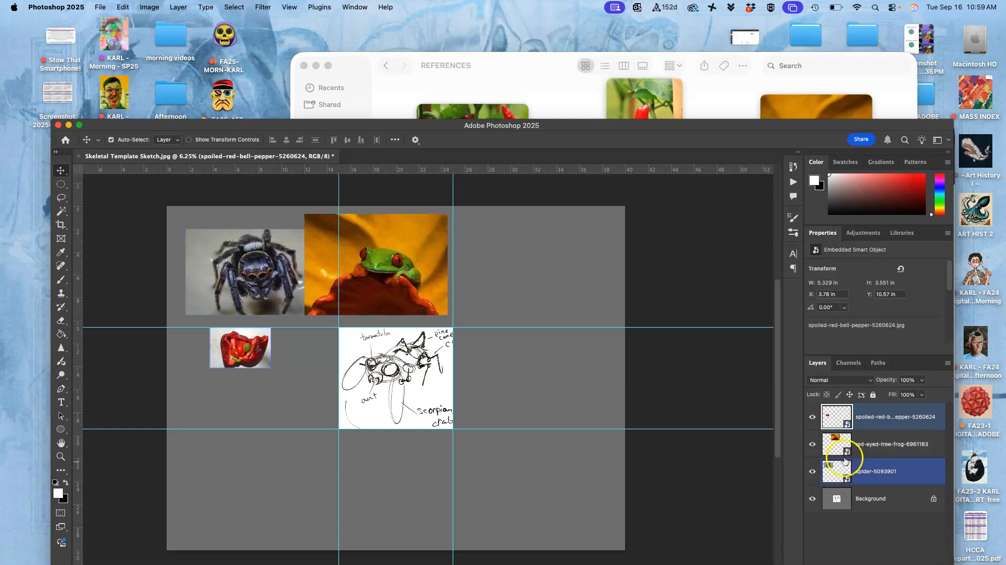
- Start saving the document in Photoshop format in the Assign. #2 folder, naming it with the artist's first name, "Assign 2 MO" and "Skelator Crab"
click(100, 7)
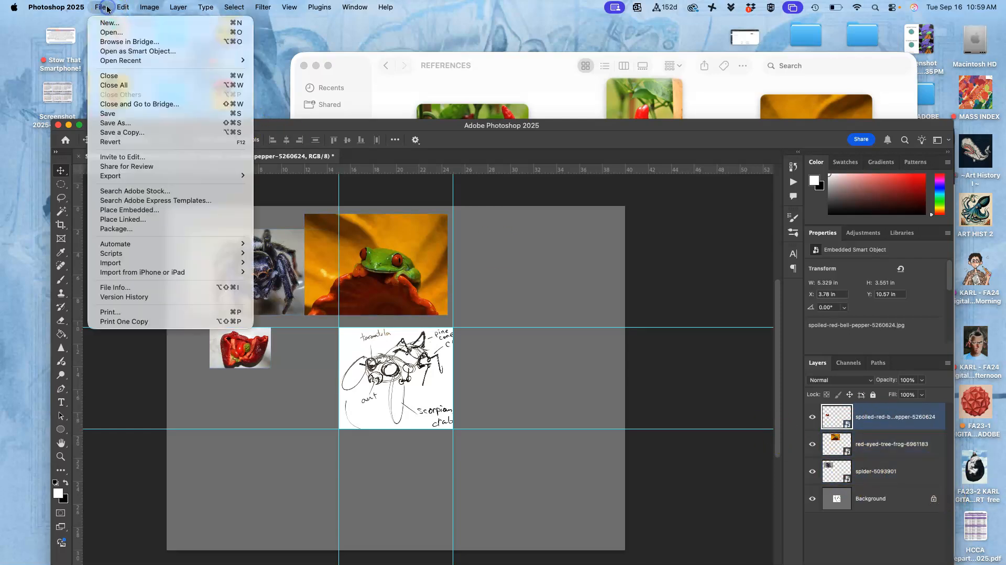
click(110, 113)
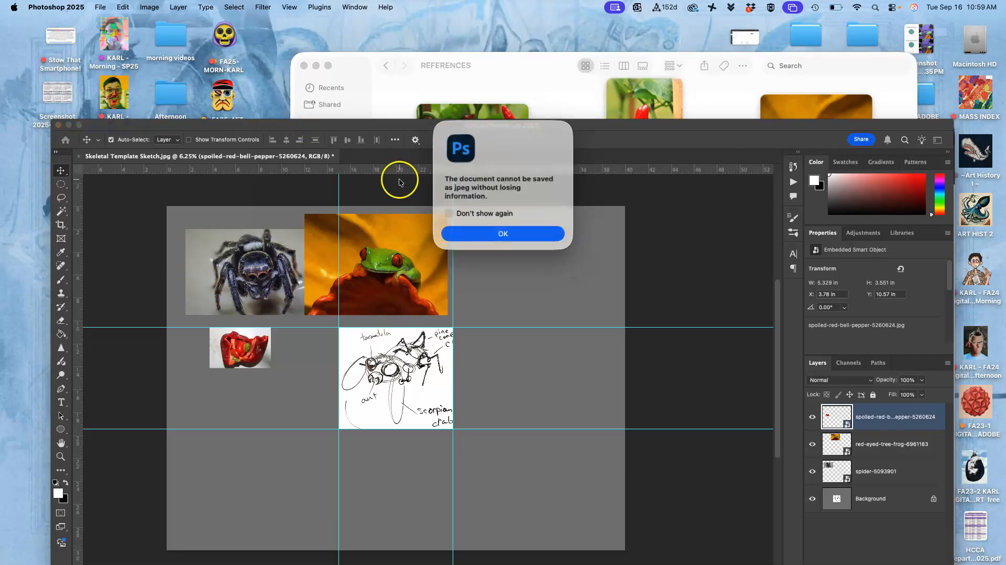
click(503, 233)
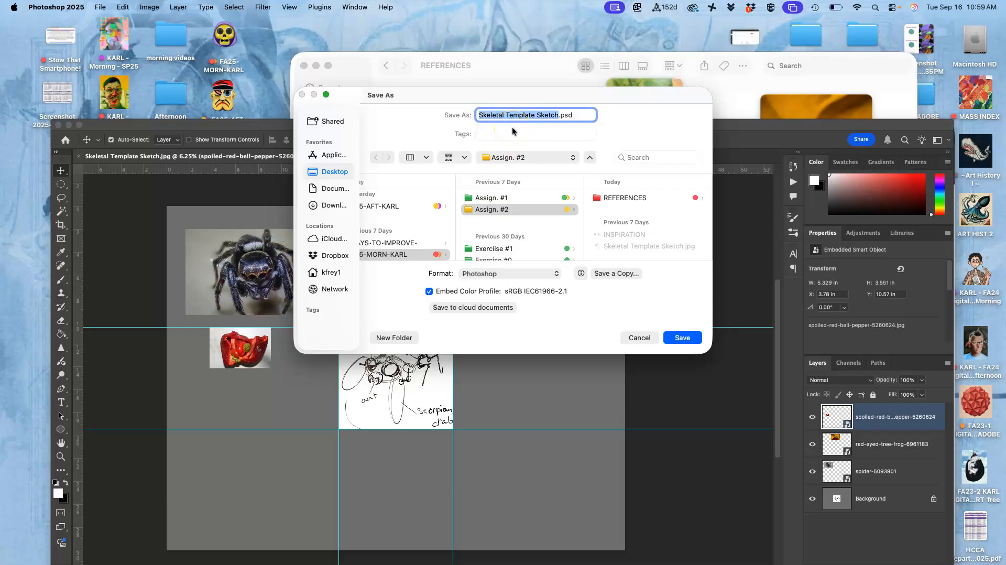
text(Ka)
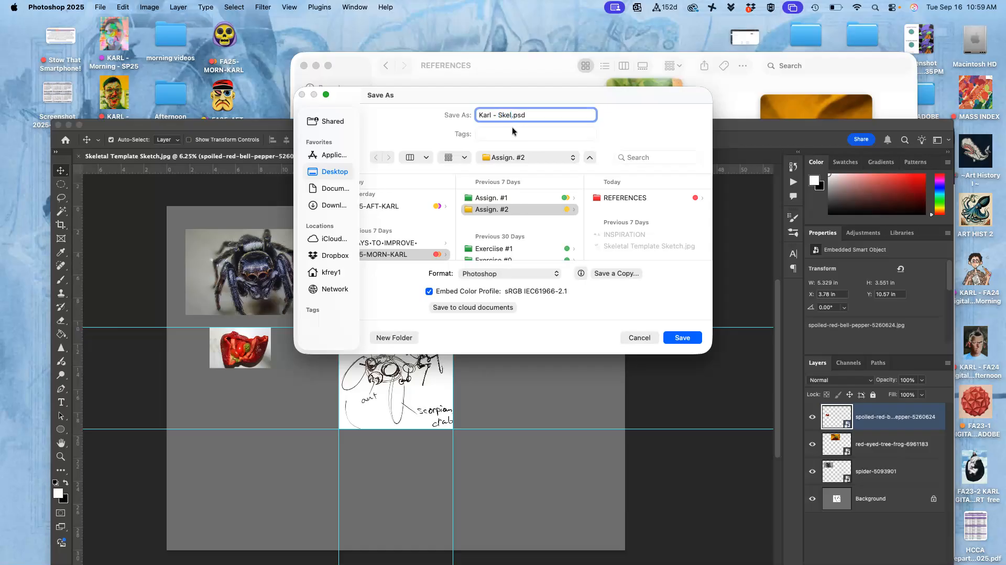
text(rl - Skelator Crab)
click(500, 113)
text(Assign 2 MO)
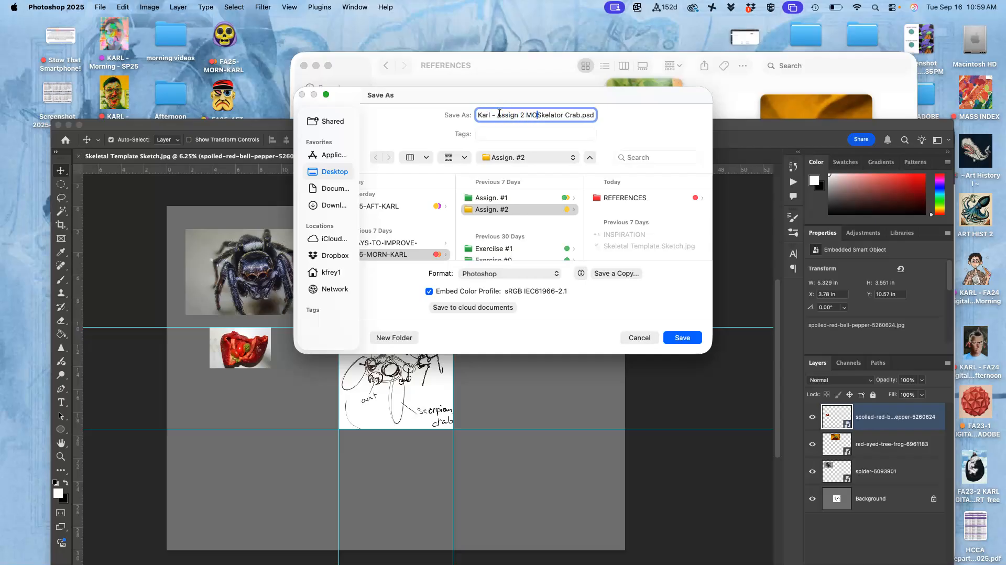